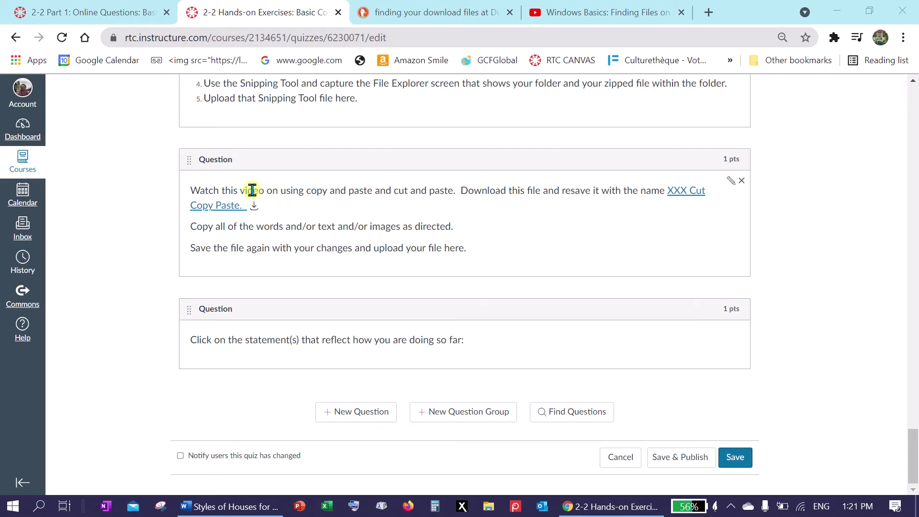
- Download the XXX Copy Cut Paste Exercise document linked in the quiz question, open it in Word and enable editing
left_click(686, 193)
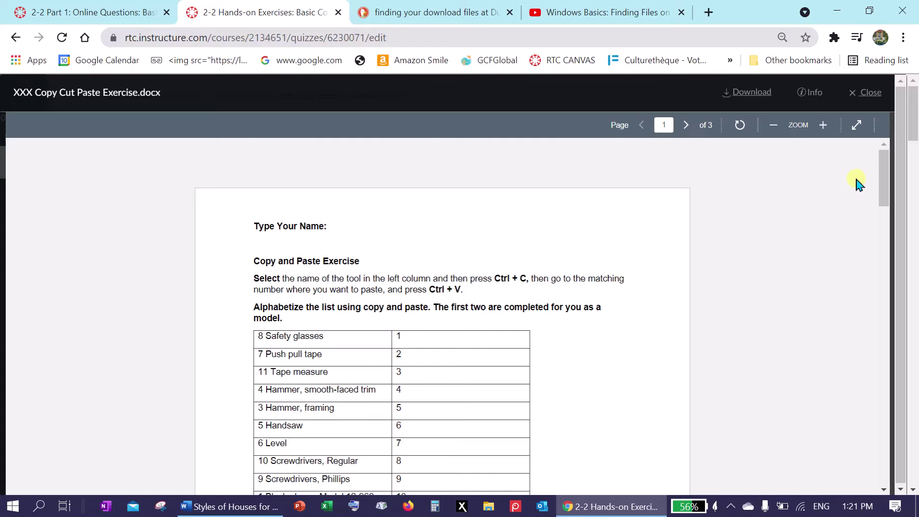
left_click(753, 91)
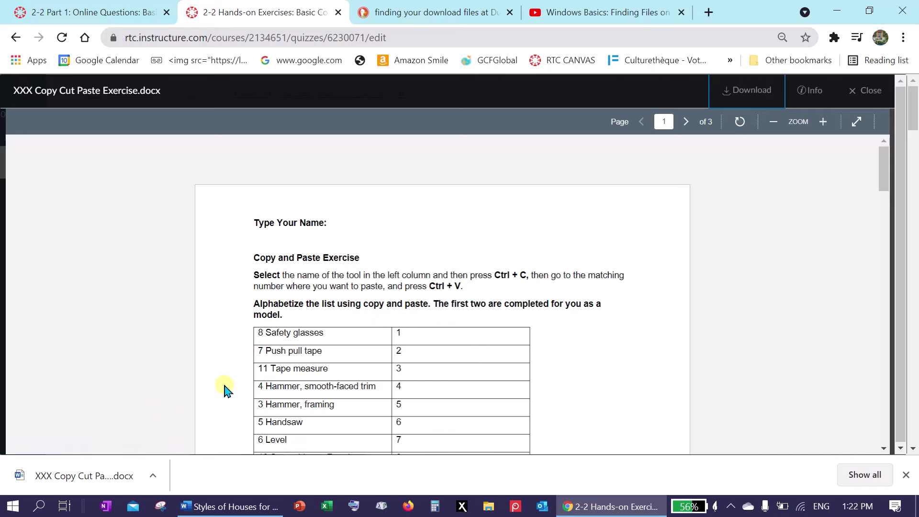
left_click(89, 478)
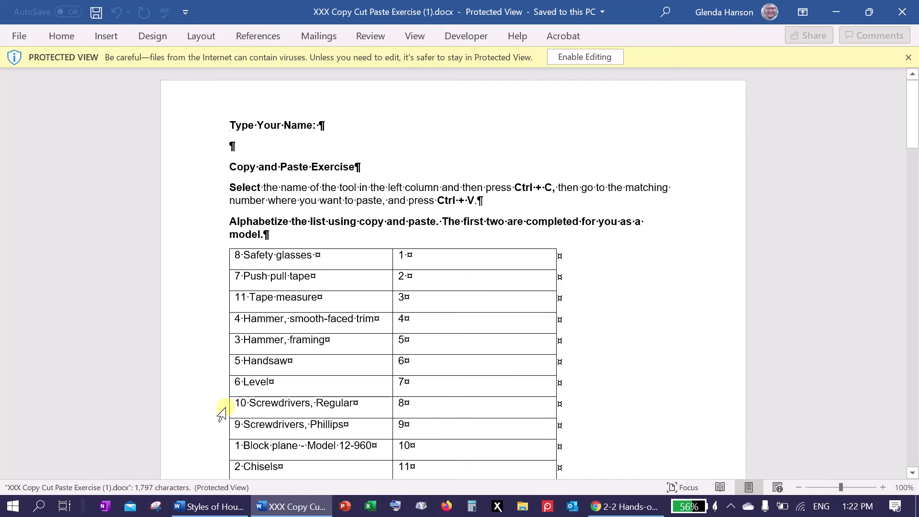
left_click(592, 59)
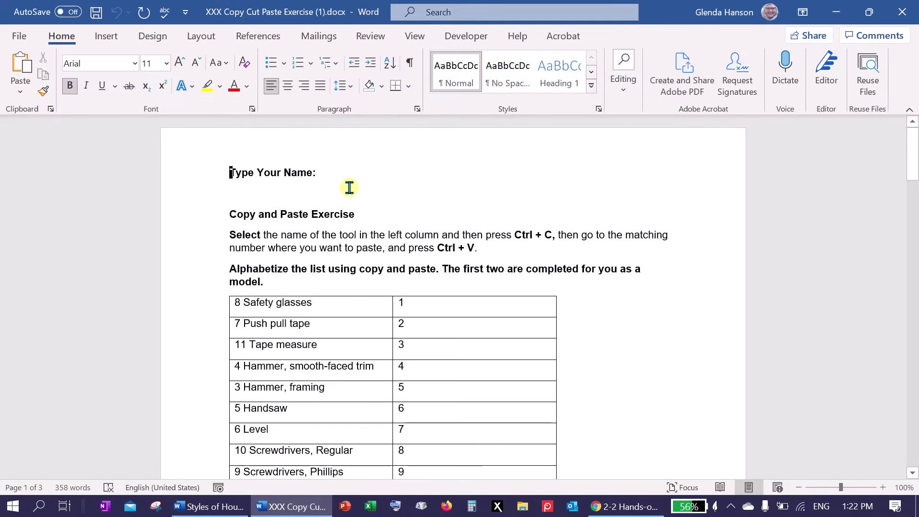
- Save a copy of the document in Downloads as "ABC Copy Cut Paste Exercise (1)"
left_click(19, 38)
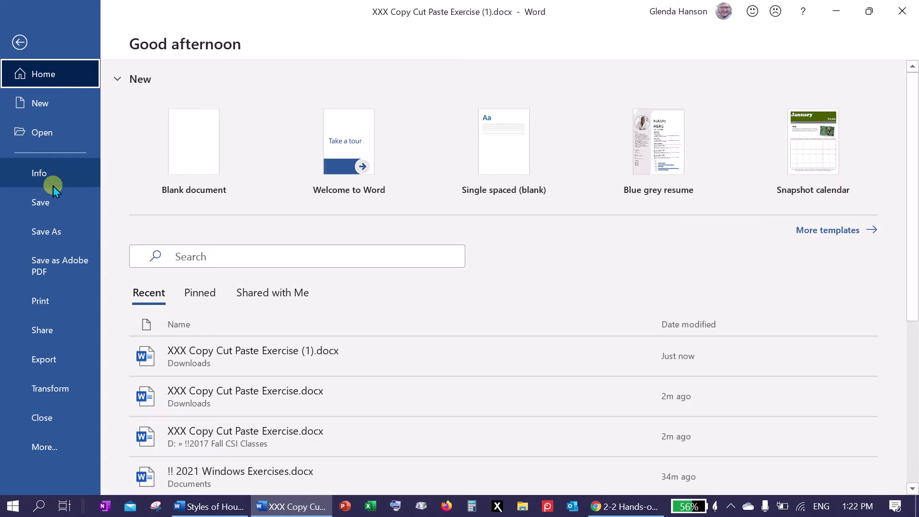
left_click(58, 235)
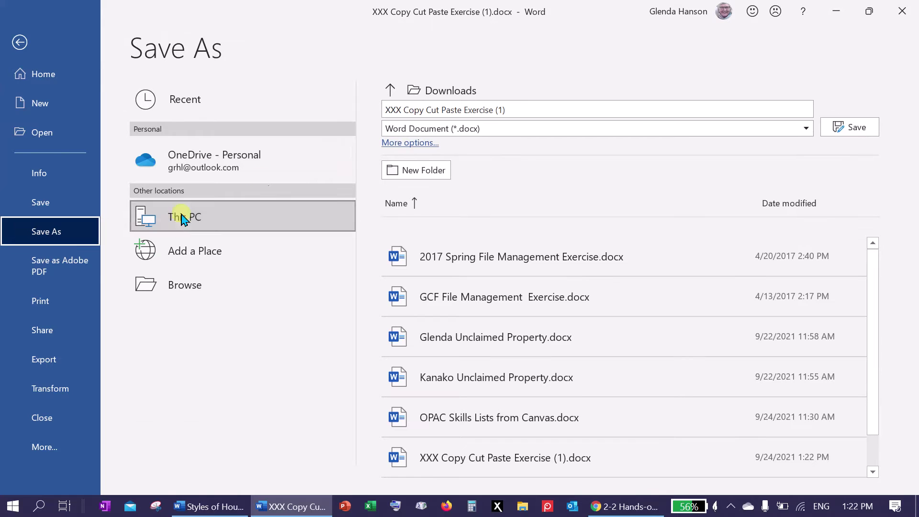
left_click(391, 109)
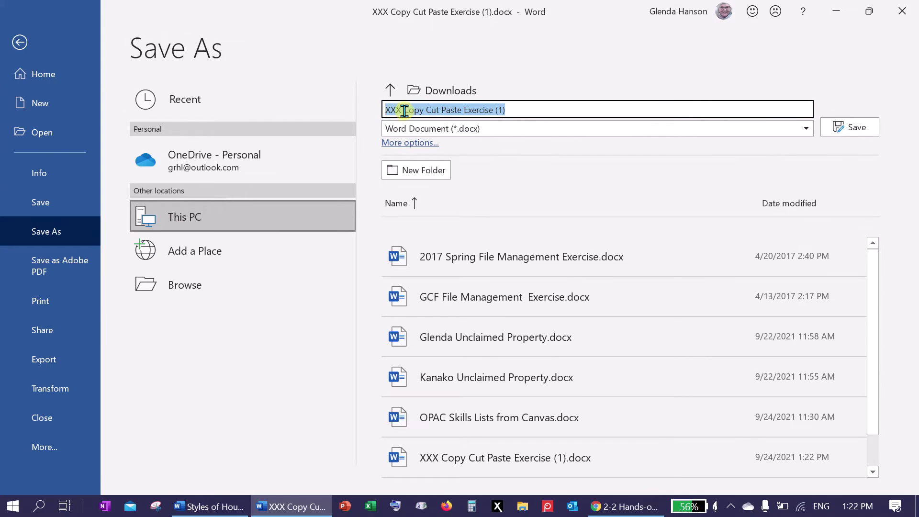
left_click(401, 110)
key("BackSpace")
key("BackSpace")
key("BackSpace")
key("BackSpace")
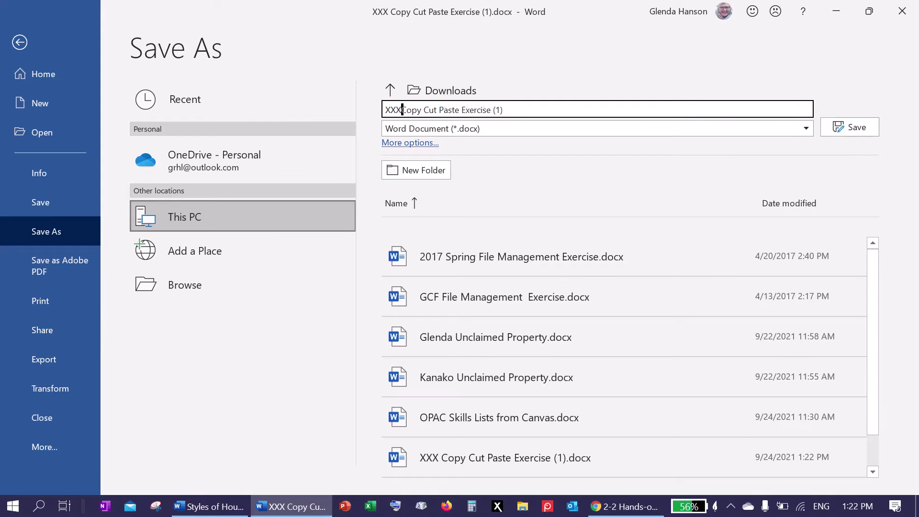
type("ABC")
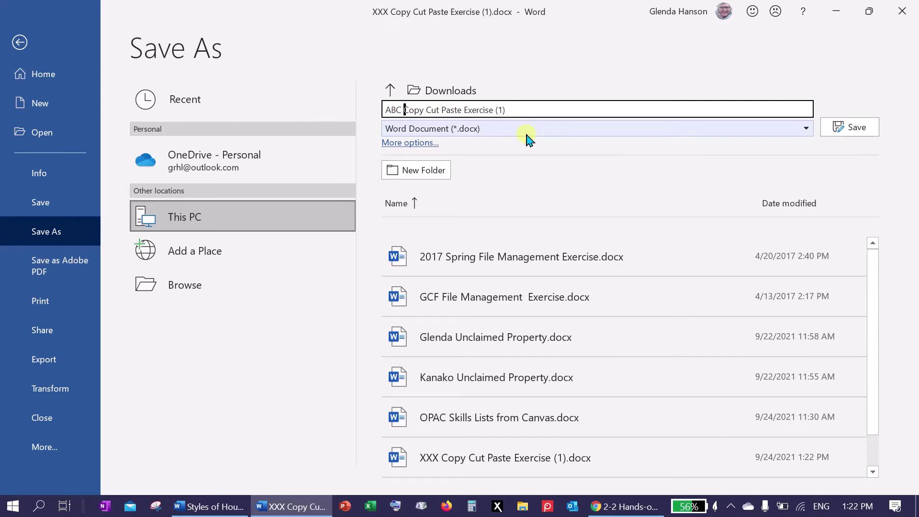
left_click(856, 128)
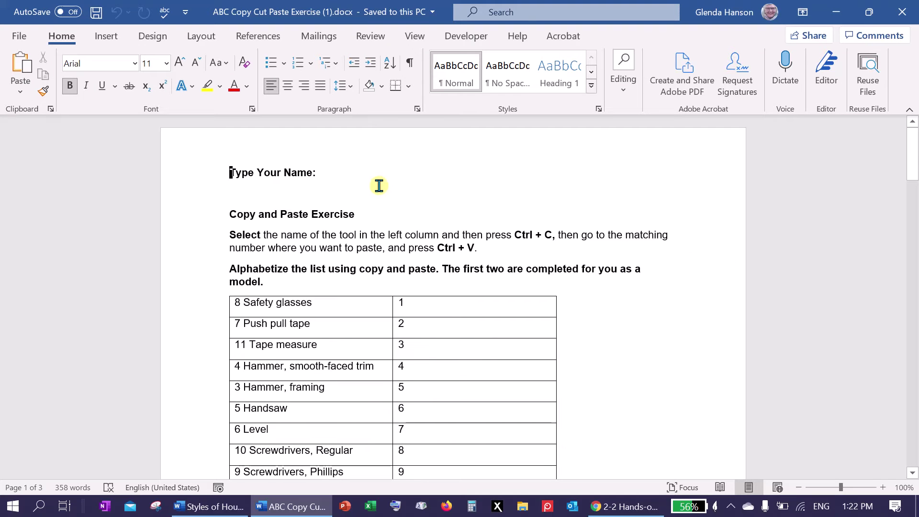
- Enter the student's full name after the "Type Your Name:" label
left_click(380, 171)
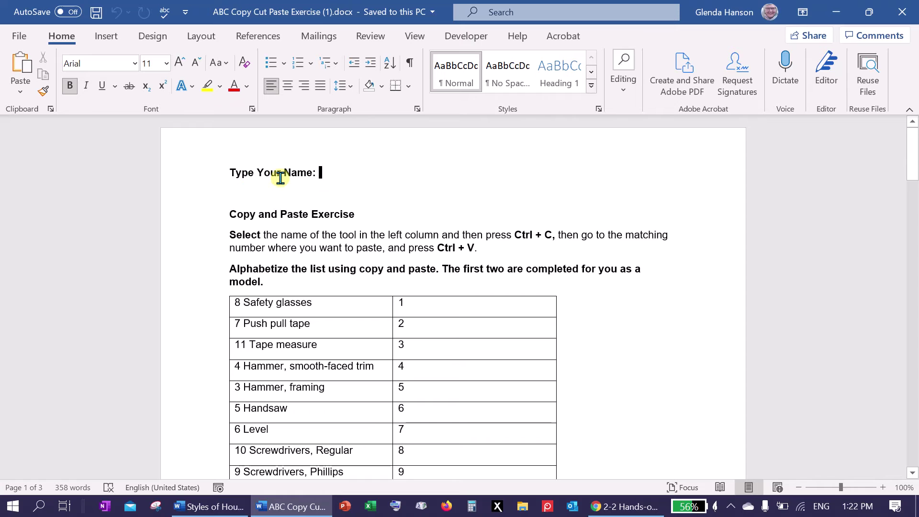
type("Alice B.")
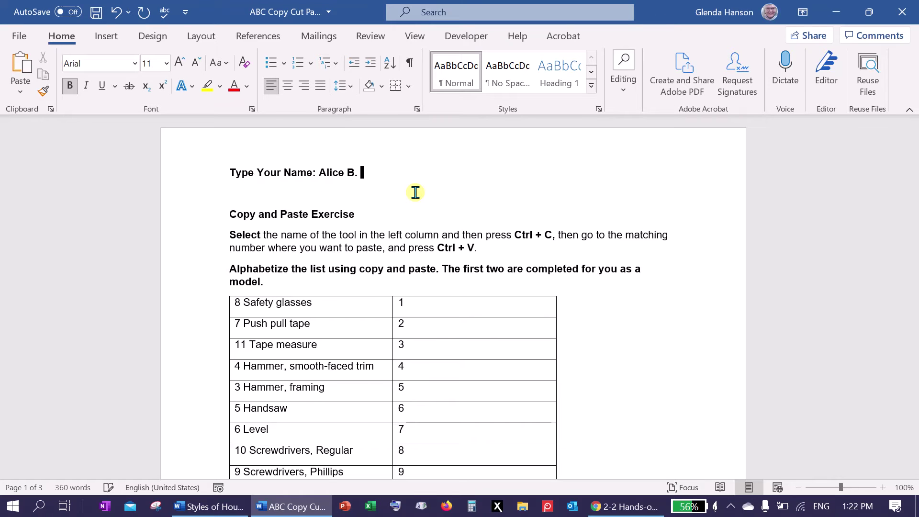
type(" Cooper")
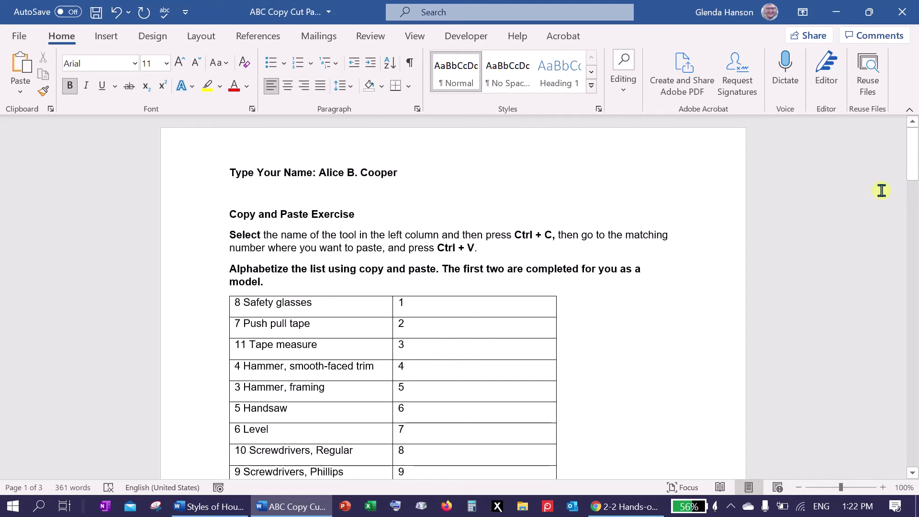
- Copy "Block plane - Model 12-960" from the tool list and paste it after number 1 in the table
left_click_drag(914, 172, 914, 184)
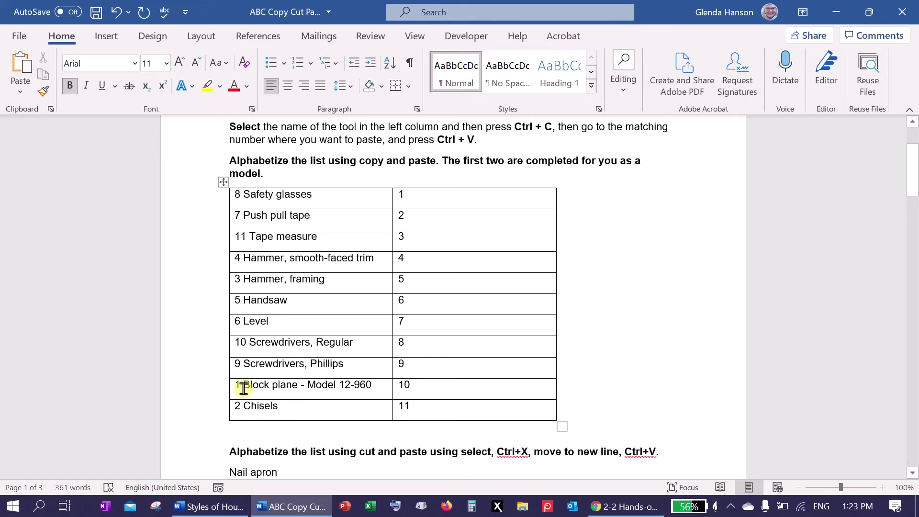
left_click_drag(245, 387, 364, 391)
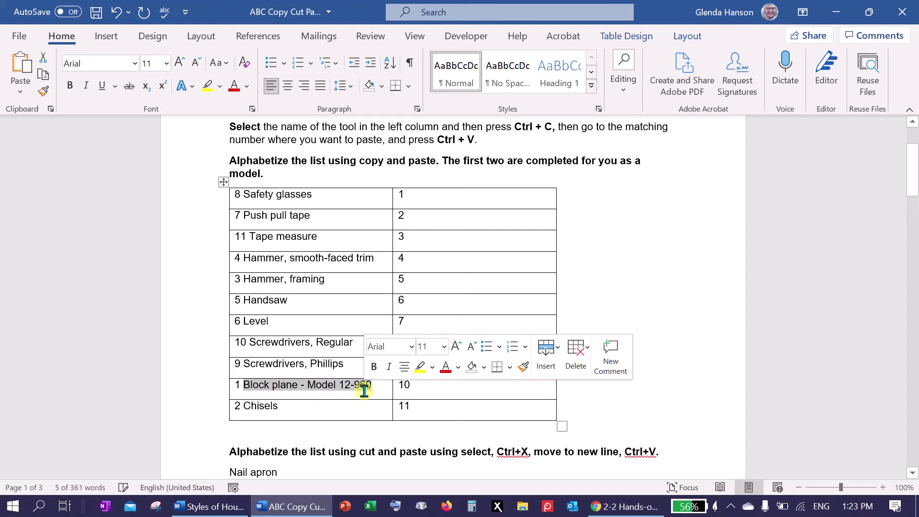
key("ctrl+c")
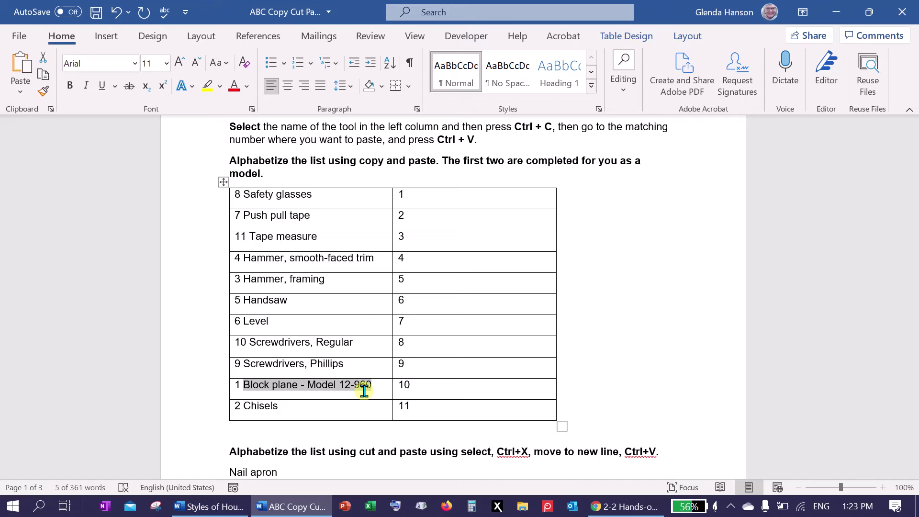
left_click(407, 196)
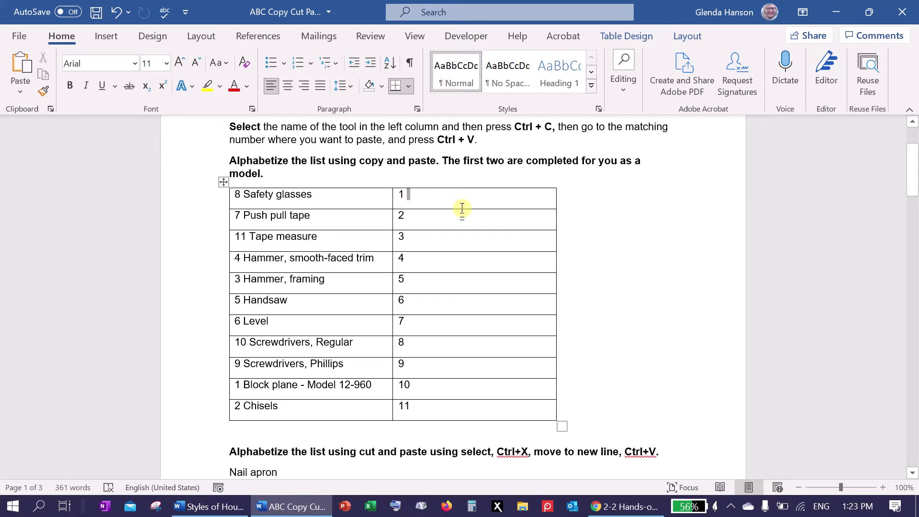
key("ctrl+v")
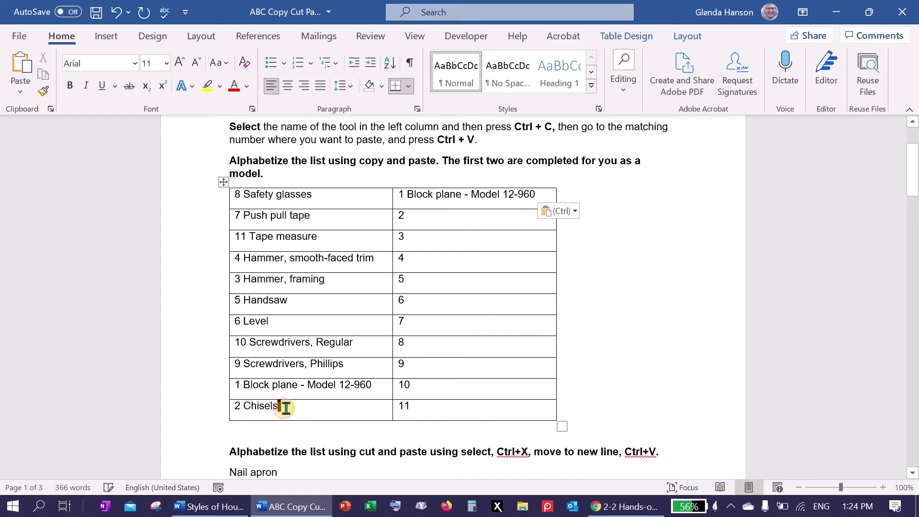
- Copy "Chisels" from the tool list and paste it after number 2 in the table
mouse_move(249, 407)
left_mouse_down()
mouse_move(281, 406)
mouse_move(265, 413)
left_mouse_up()
right_click(265, 413)
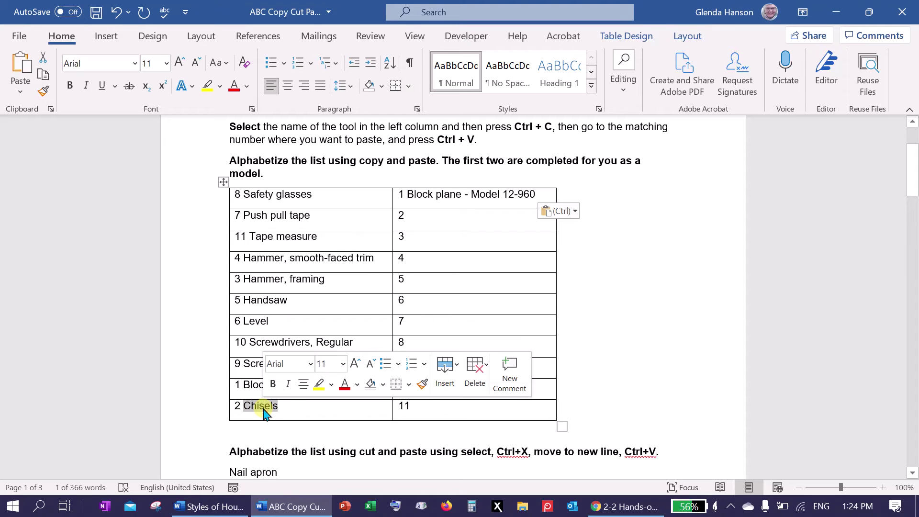
key("ctrl+c")
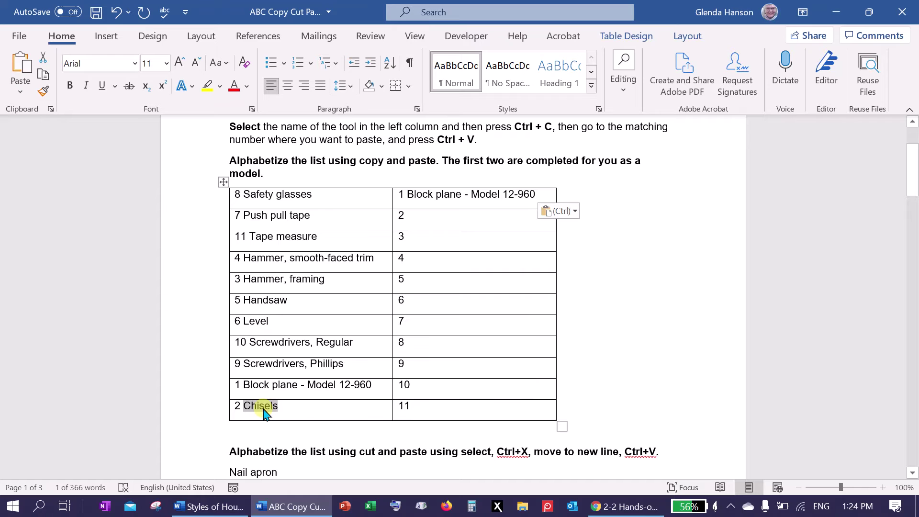
left_click(424, 218)
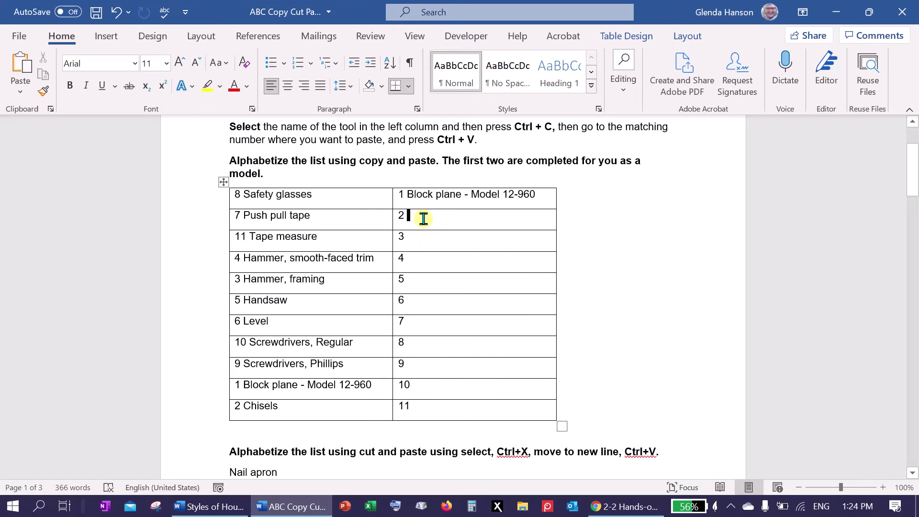
key("ctrl+v")
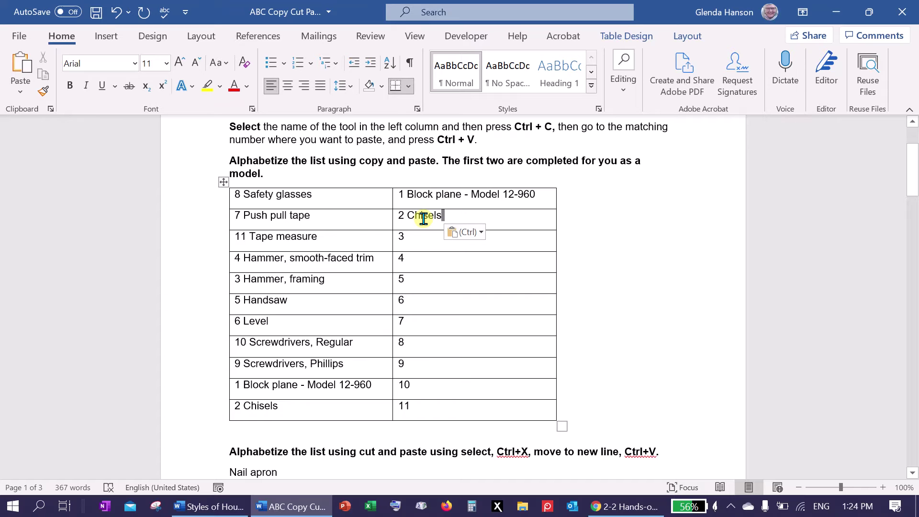
- Copy "Hammer, framing" from the tool list and paste it after number 3 in the table
left_click_drag(244, 280, 319, 283)
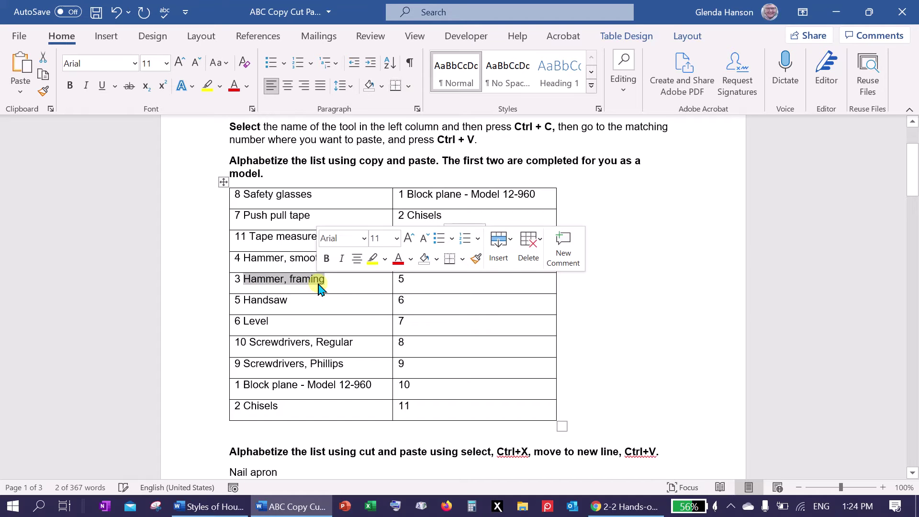
key("ctrl+c")
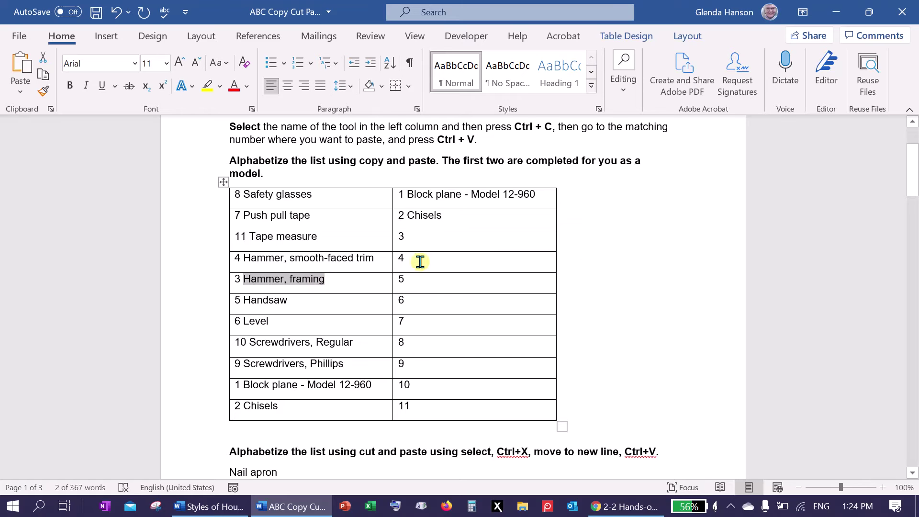
left_click(426, 238)
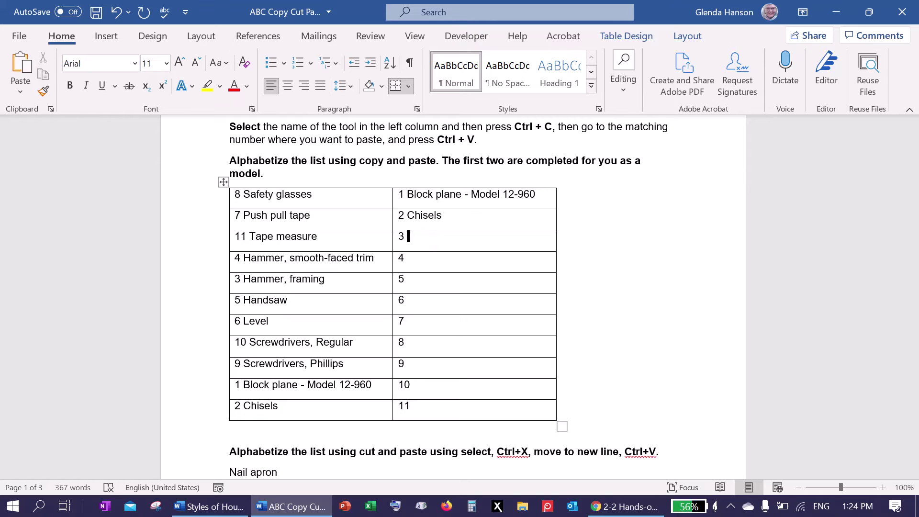
key("ctrl+v")
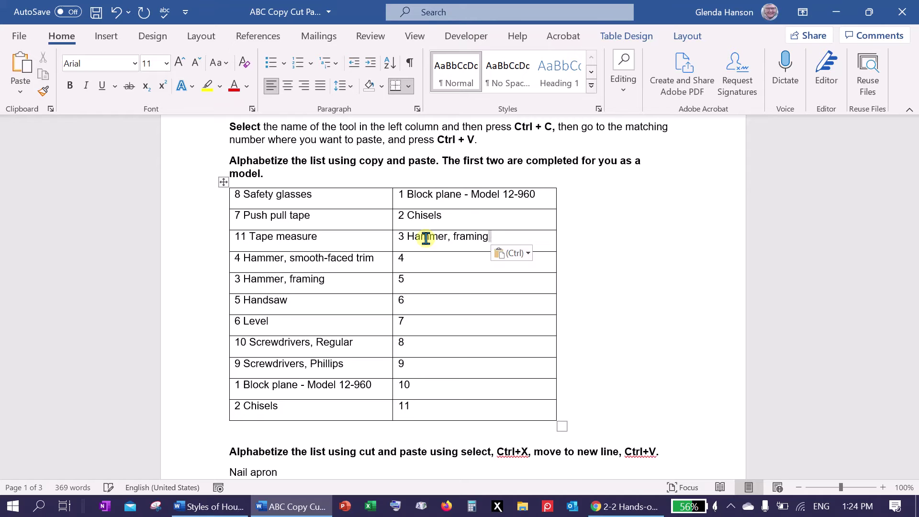
- Copy "Hammer, smooth-faced trim" from the tool list and paste it after number 4 in the table
left_click_drag(245, 258, 374, 261)
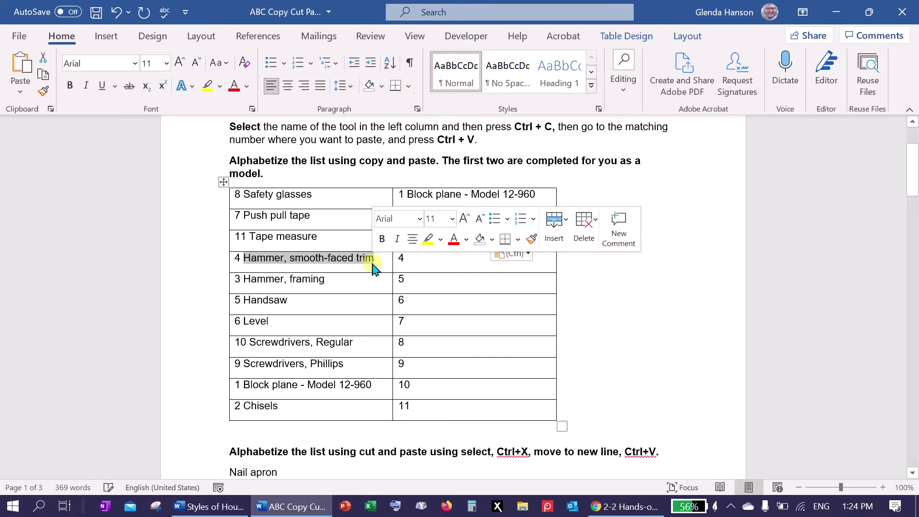
key("ctrl+c")
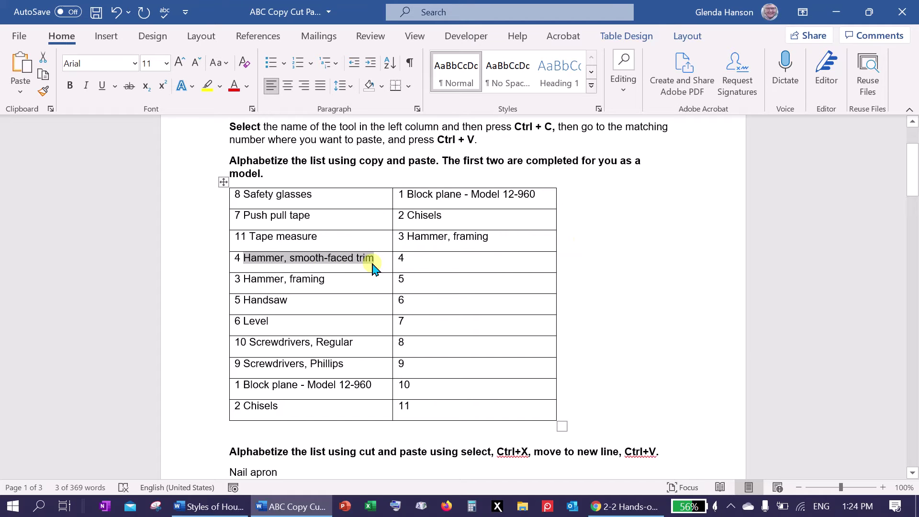
left_click(433, 261)
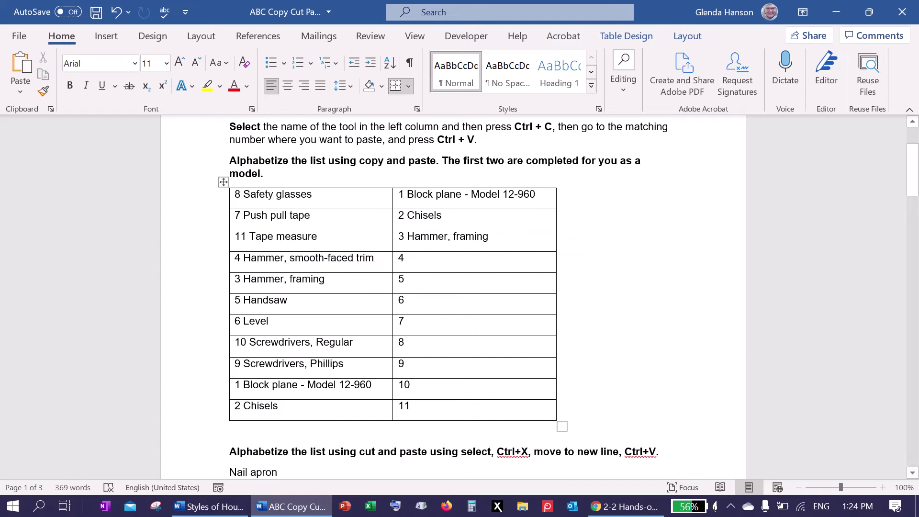
key("ctrl+v")
triple_click(433, 261)
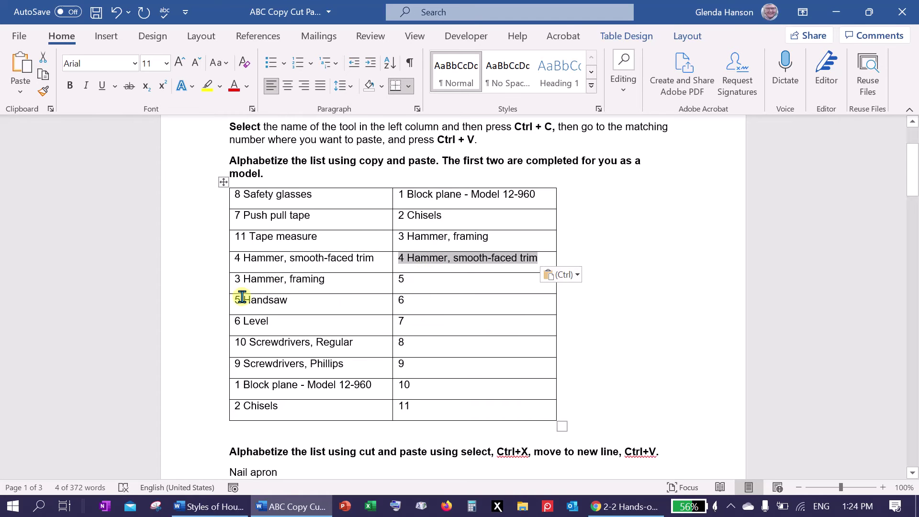
- Copy "Handsaw" from the tool list and paste it after number 5 in the table
left_click_drag(245, 297, 287, 302)
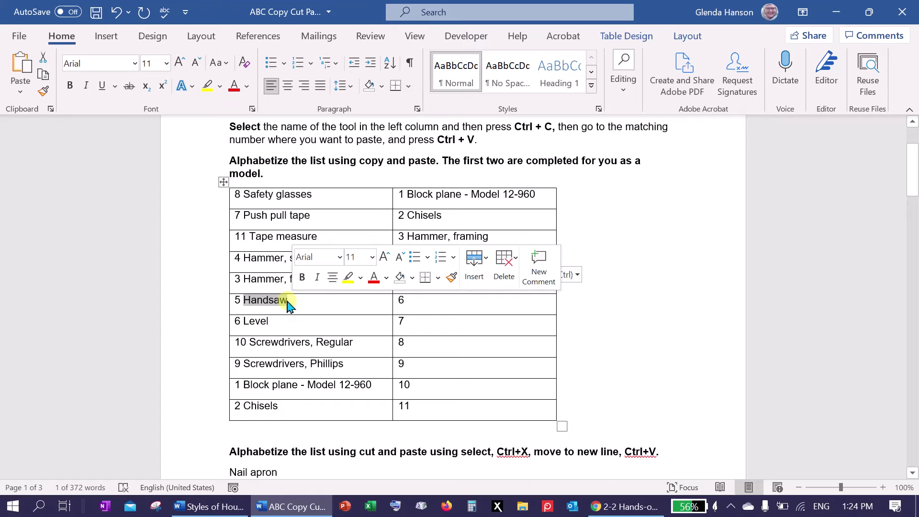
left_click(282, 302)
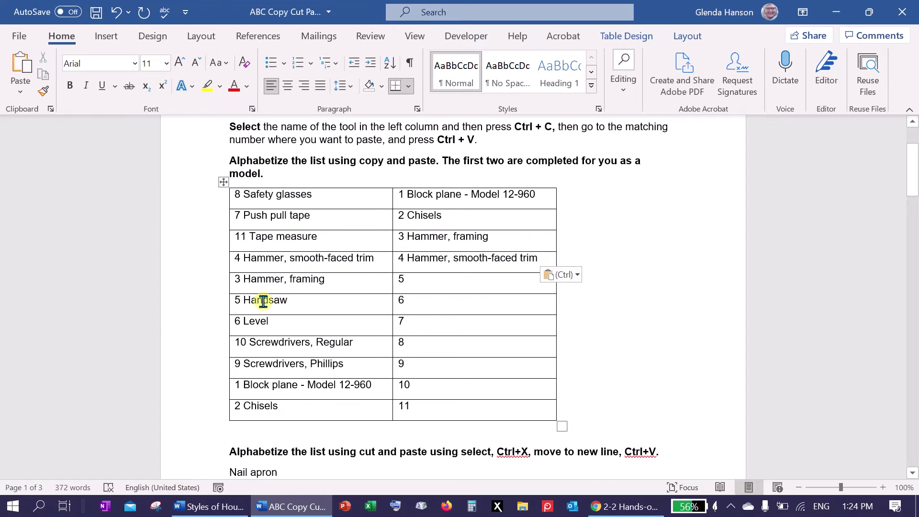
double_click(263, 301)
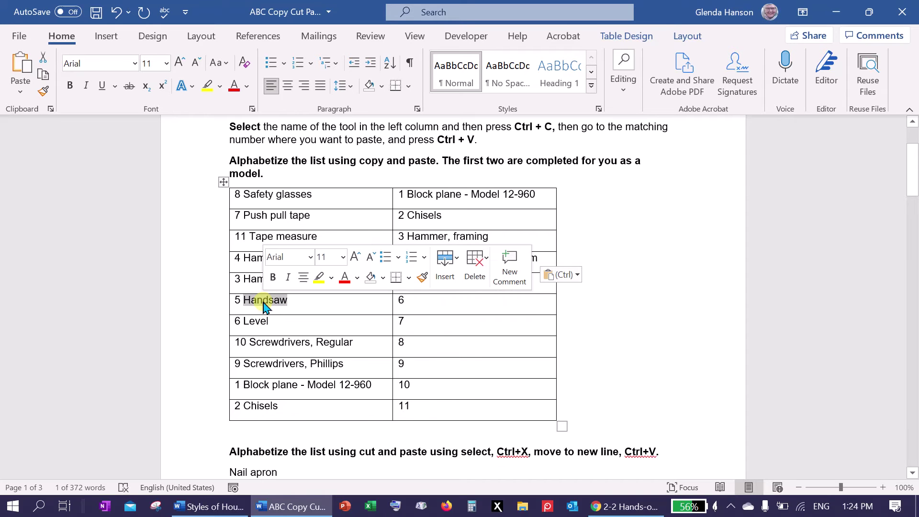
key("ctrl+c")
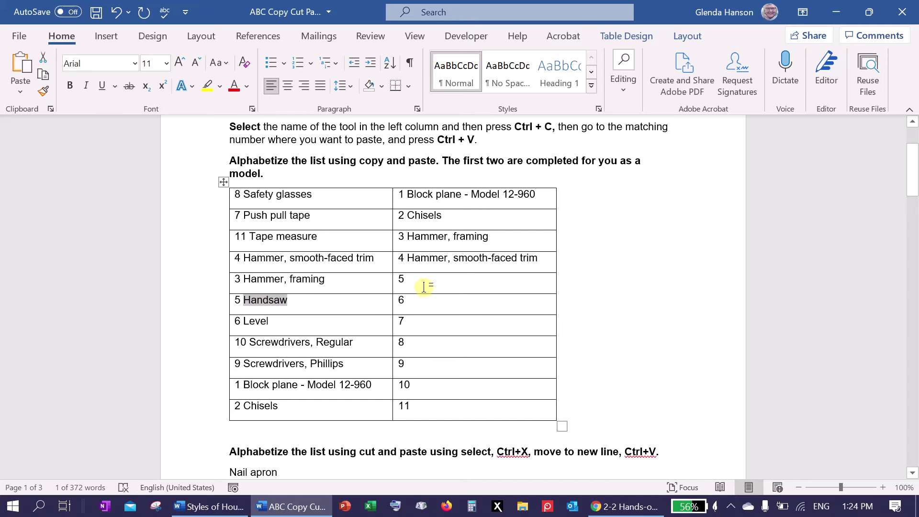
left_click(423, 287)
key("ctrl+v")
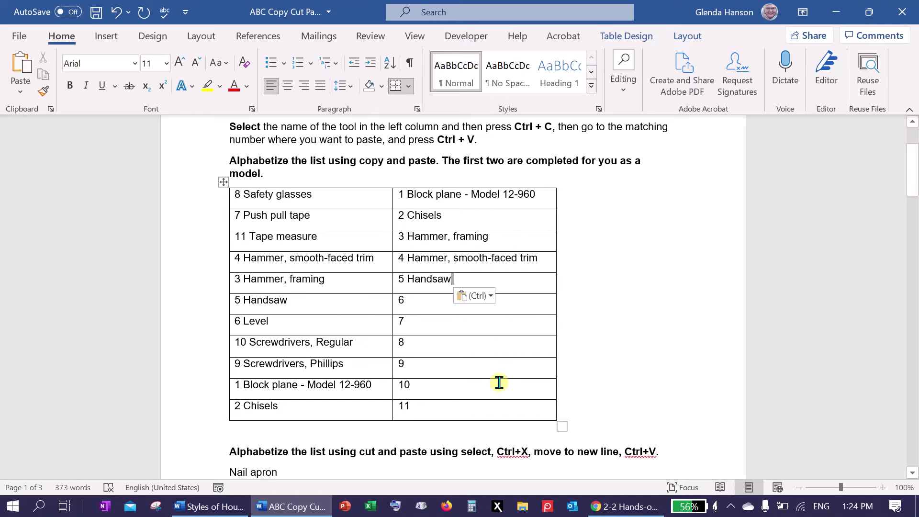
- Copy "Level" from the tool list into the table after number 6, keeping the original entry in place
mouse_move(914, 192)
left_mouse_down()
mouse_move(916, 218)
mouse_move(915, 190)
mouse_move(915, 205)
left_mouse_up()
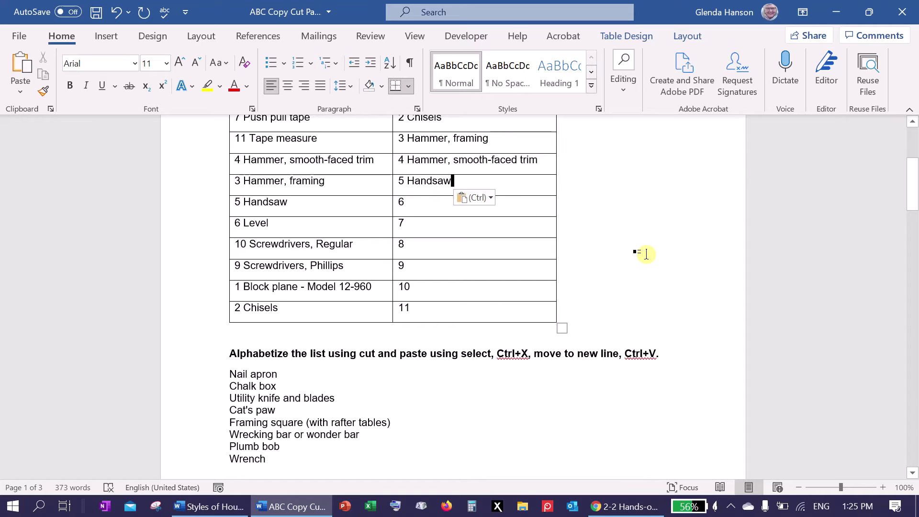
left_click_drag(911, 201, 912, 194)
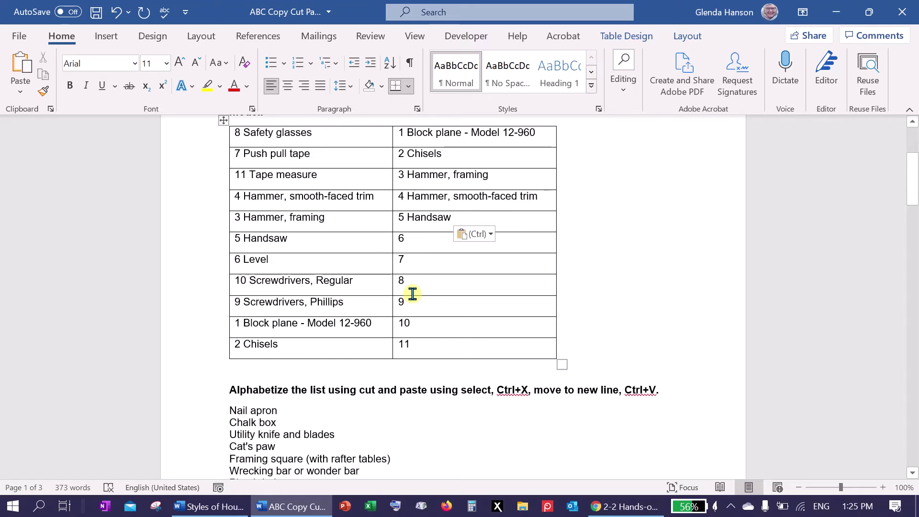
double_click(254, 261)
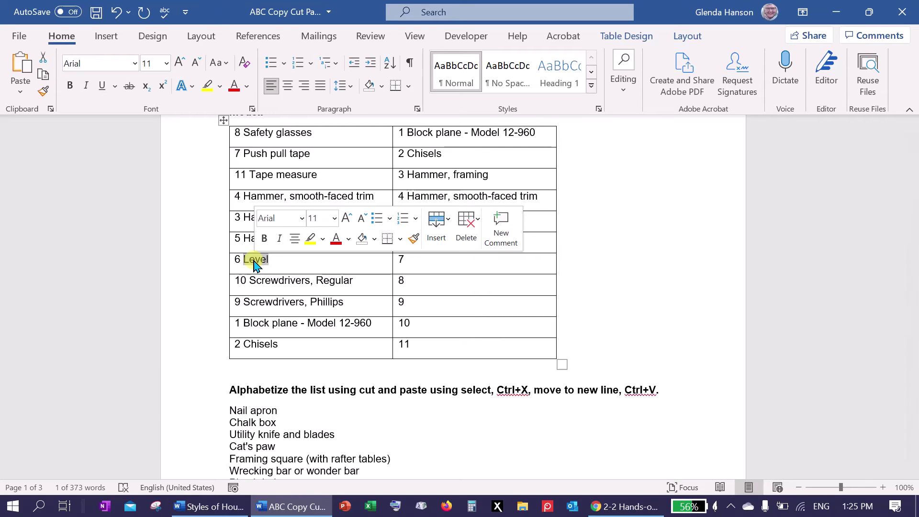
left_click_drag(254, 265, 416, 243)
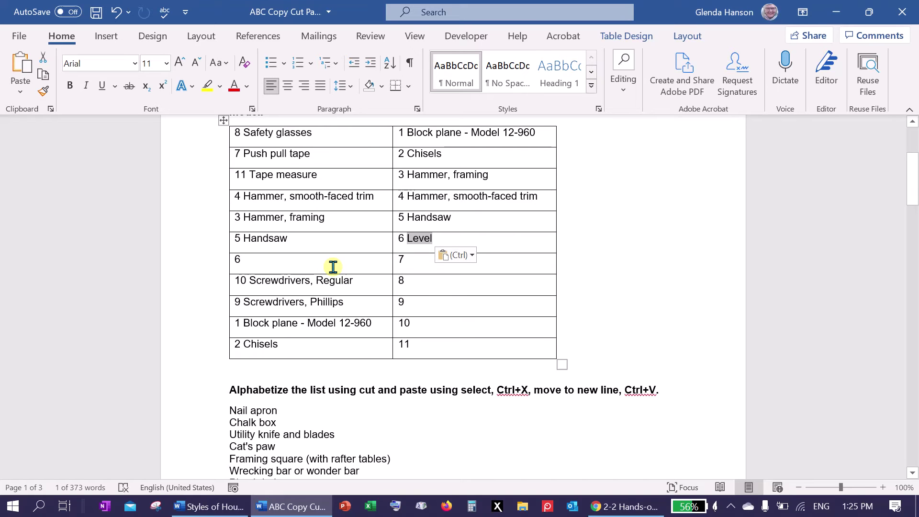
key("ctrl+z")
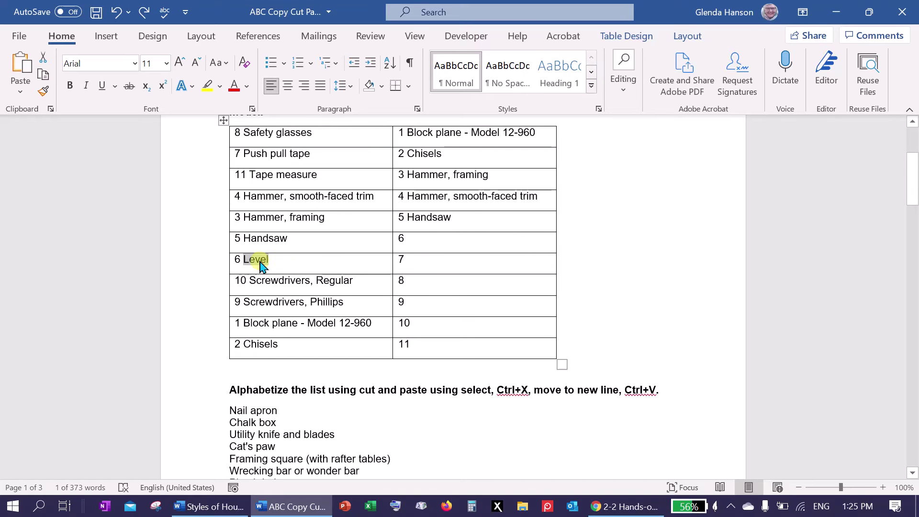
left_click_drag(259, 266, 416, 250)
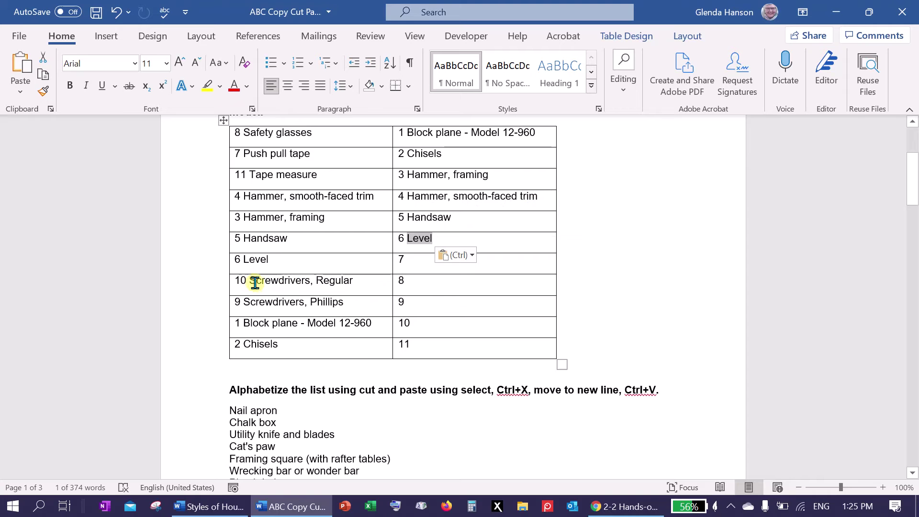
- Copy "Push pull tape" after number 7 and "Safety glasses" after number 8 in the table's numbered column
left_click_drag(243, 152, 413, 269)
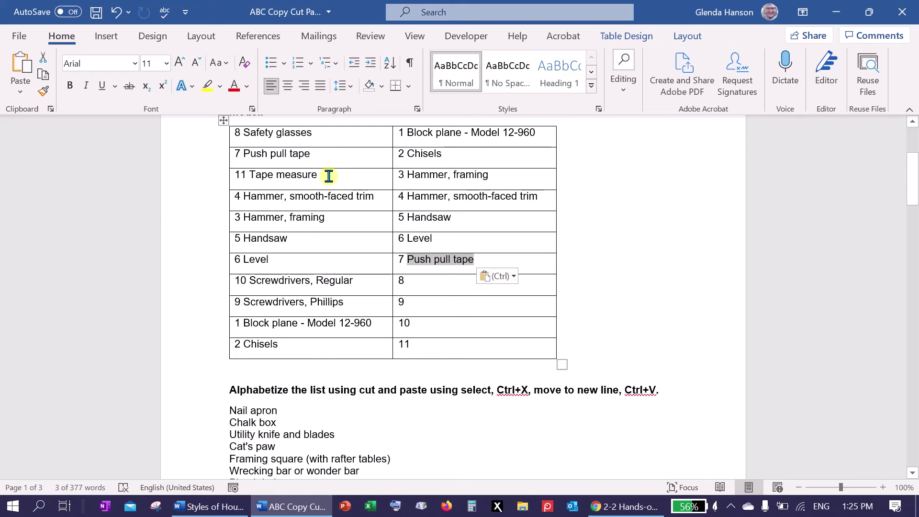
left_click_drag(245, 130, 414, 284)
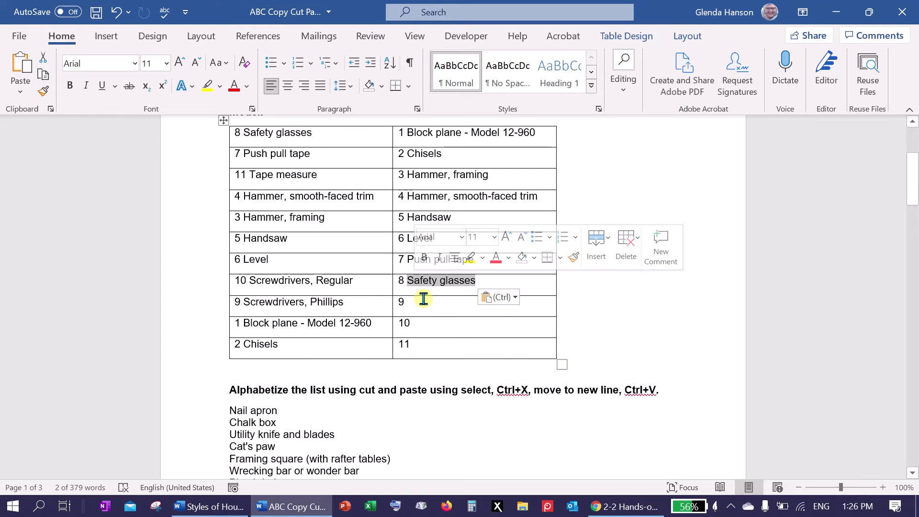
- Copy "Screwdrivers, Phillips" from the tool list to after number 9, keeping the original entry in place
left_click_drag(244, 304, 407, 303)
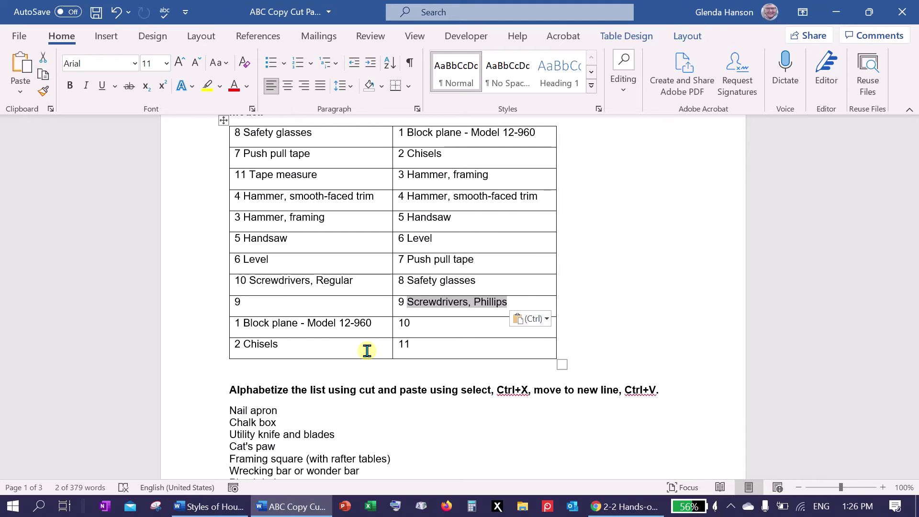
key("ctrl+z")
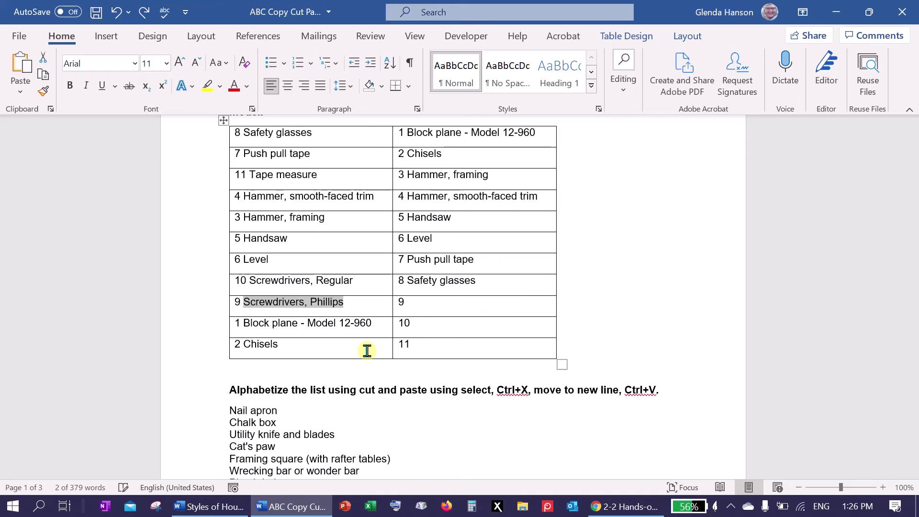
left_click_drag(324, 306, 408, 304)
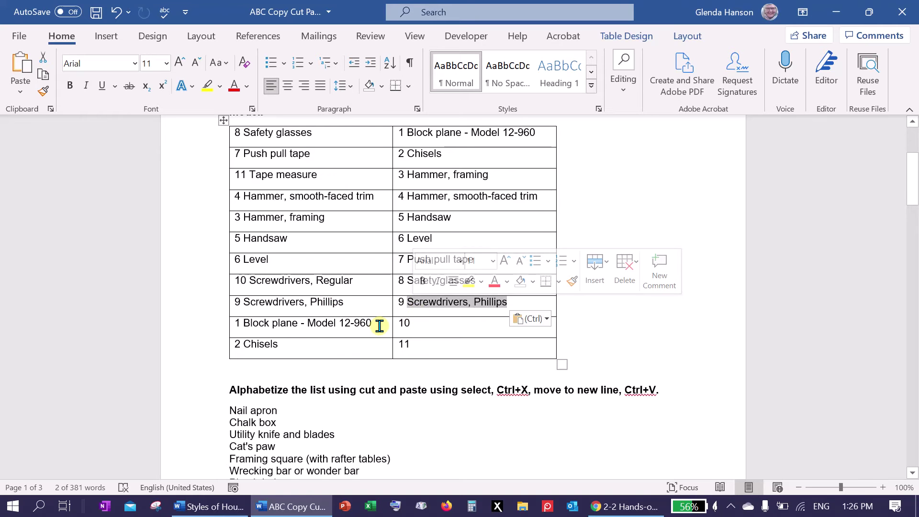
- Copy "Screwdrivers, Regular" after number 10 and "Tape measure" after number 11 in the table's numbered column
left_click_drag(247, 281, 353, 281)
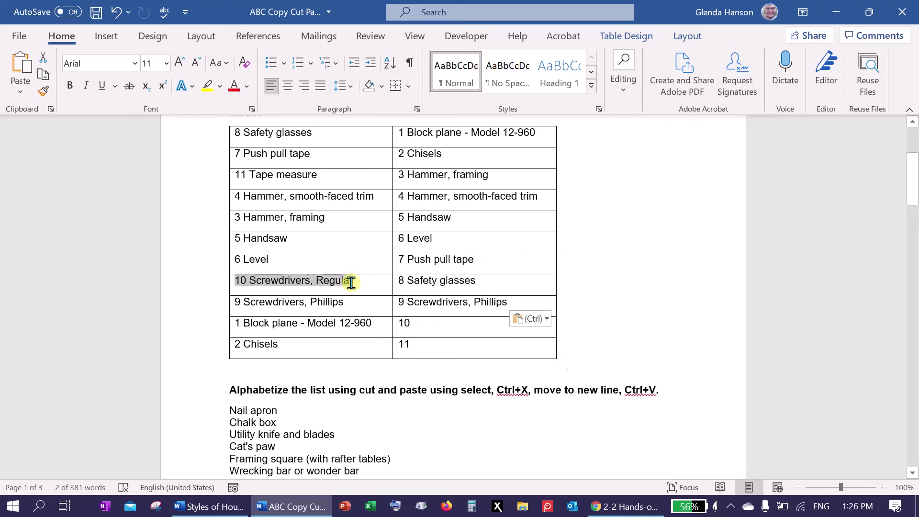
left_click(281, 282)
left_click_drag(250, 282, 414, 324)
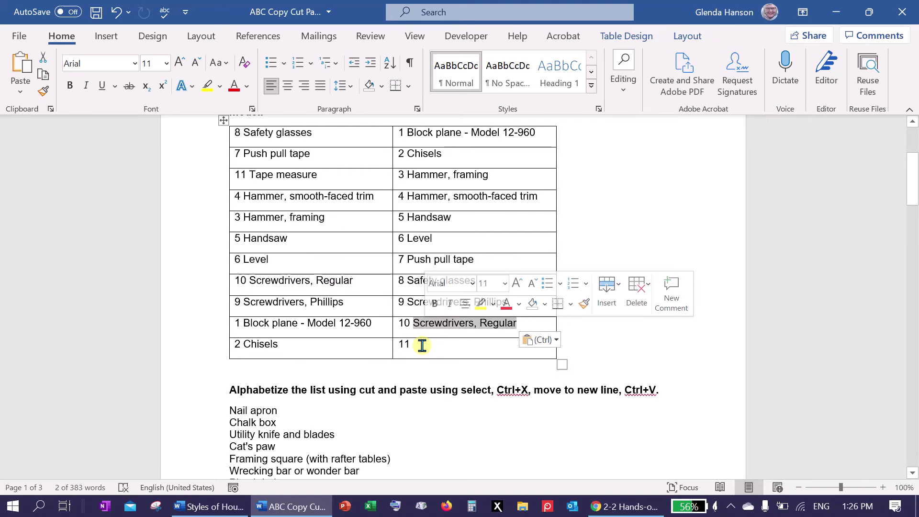
left_click_drag(250, 174, 441, 351)
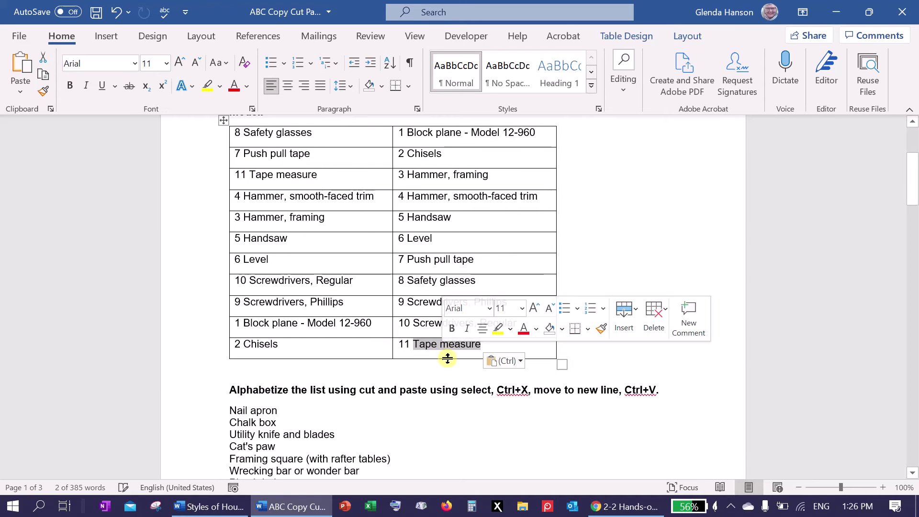
left_click(668, 357)
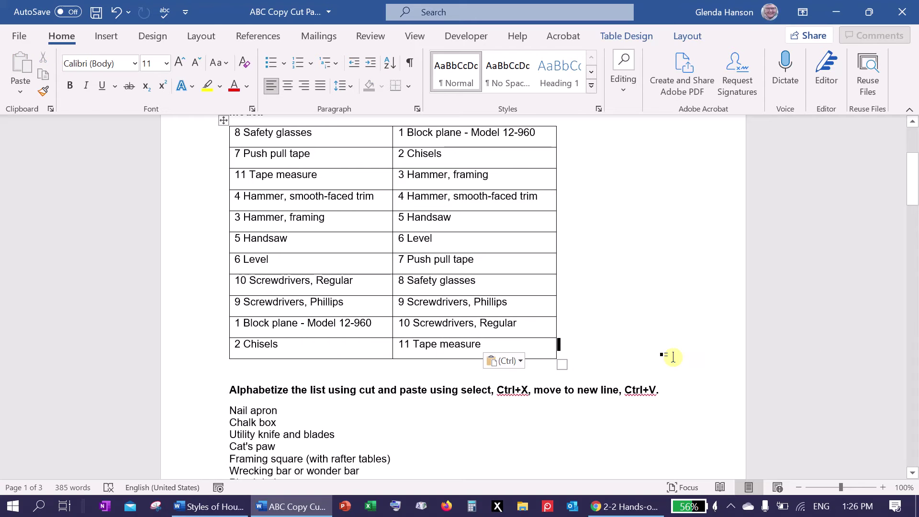
- Cut "Cat's paw" from the list below the table and paste it at the start of that list, above "Nail apron"
left_click_drag(914, 194, 915, 213)
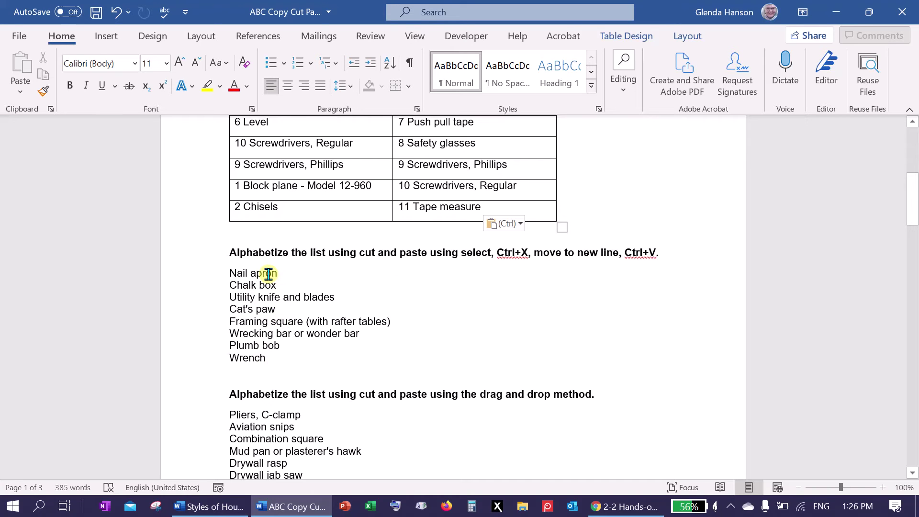
left_click_drag(229, 310, 278, 310)
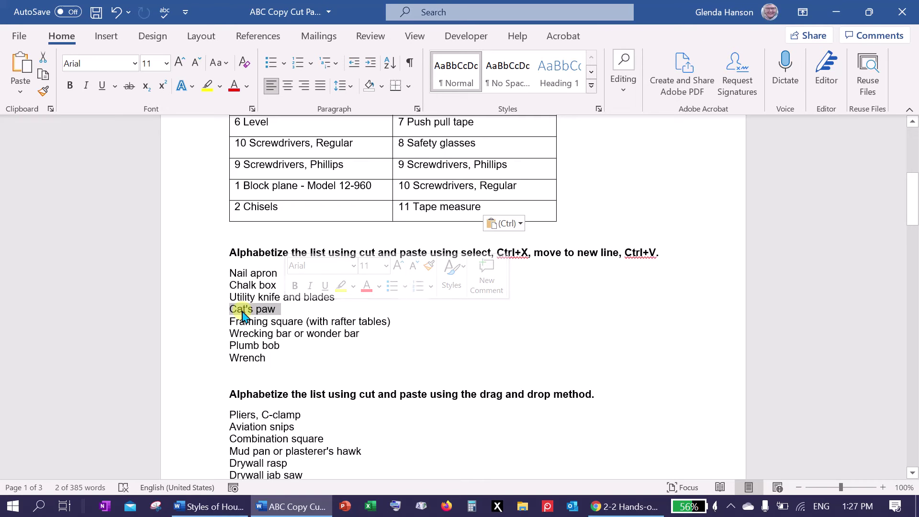
key("ctrl+x")
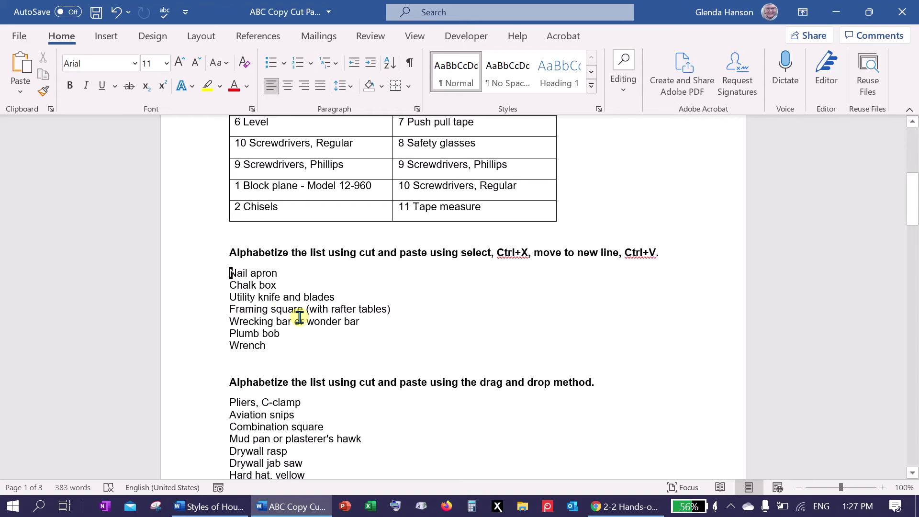
key("ctrl+v")
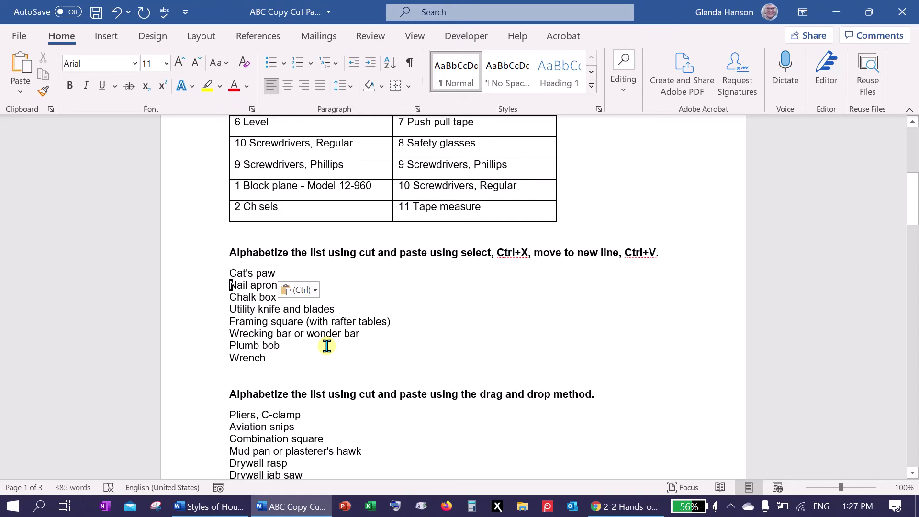
- Cut "Chalk box" and paste it between "Cat's paw" and "Nail apron"
left_click_drag(231, 300, 278, 299)
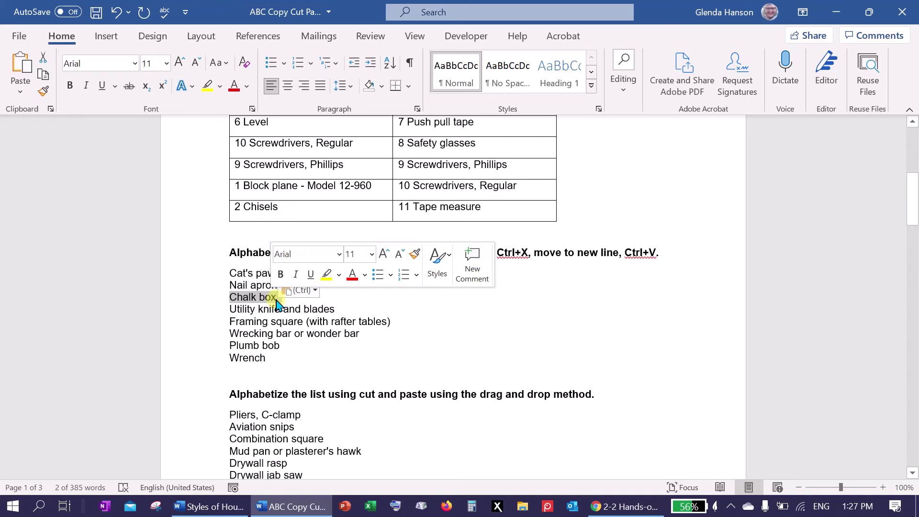
key("ctrl+x")
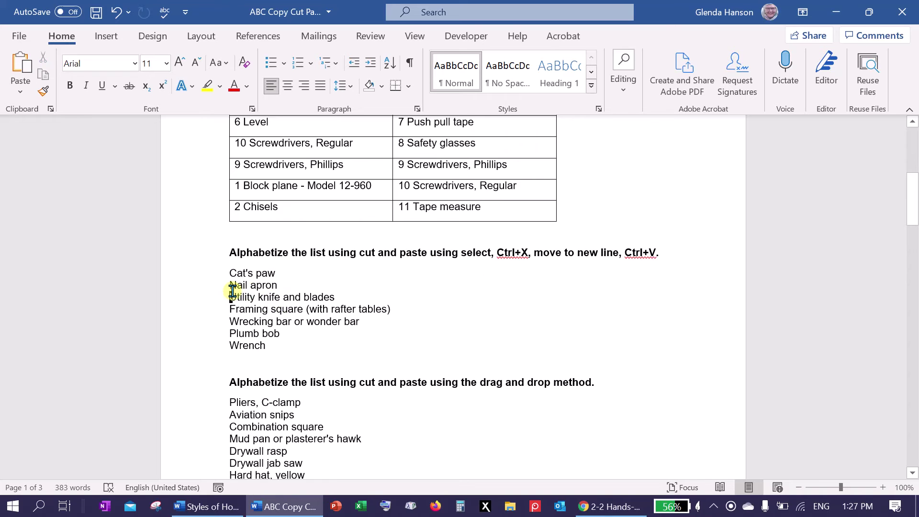
left_click(229, 286)
key("ctrl+v")
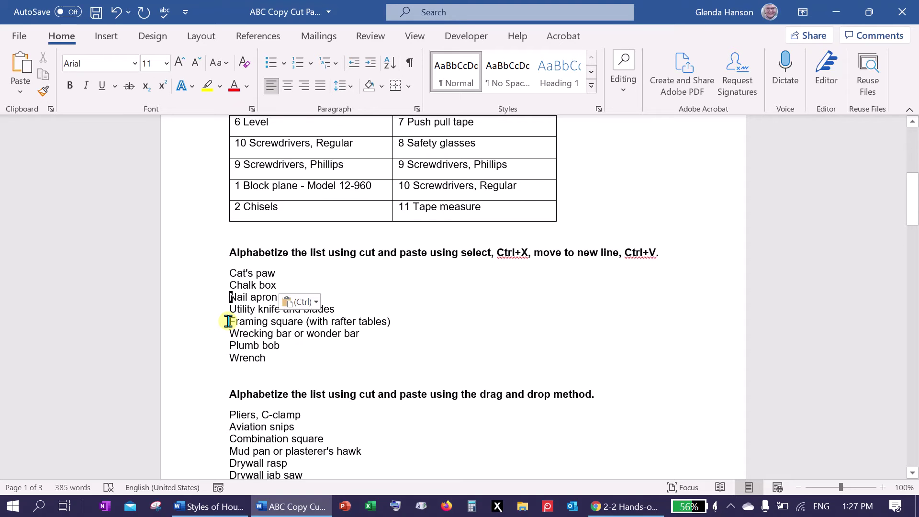
- Cut "Framing square (with rafter tables)" and paste it between "Chalk box" and "Nail apron"
left_click(214, 324)
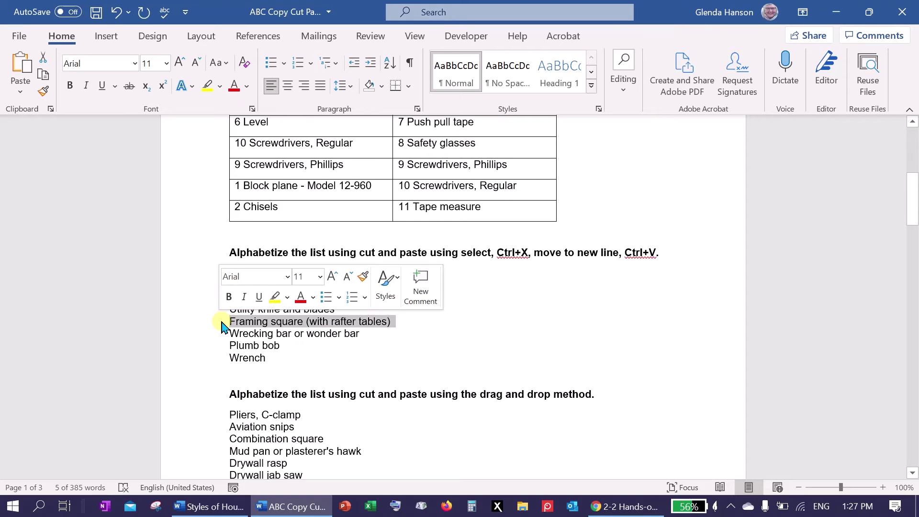
key("ctrl+x")
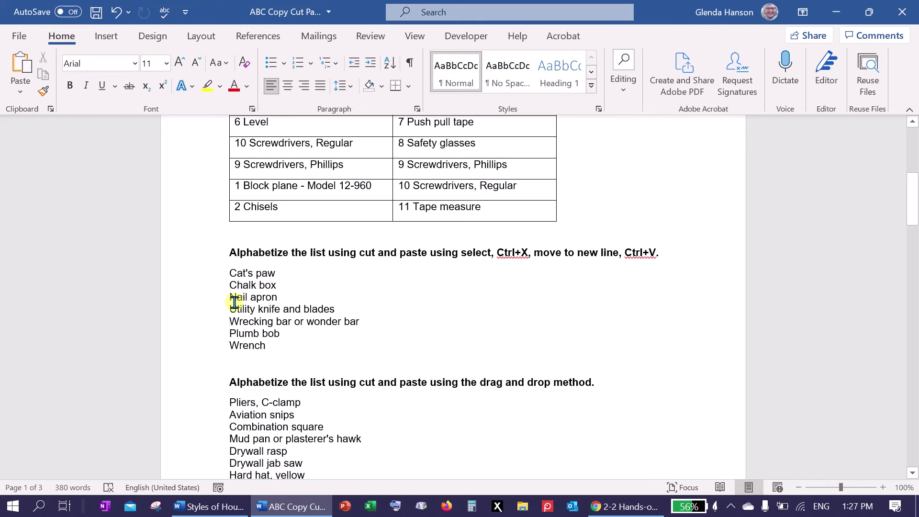
left_click(230, 300)
key("ctrl+v")
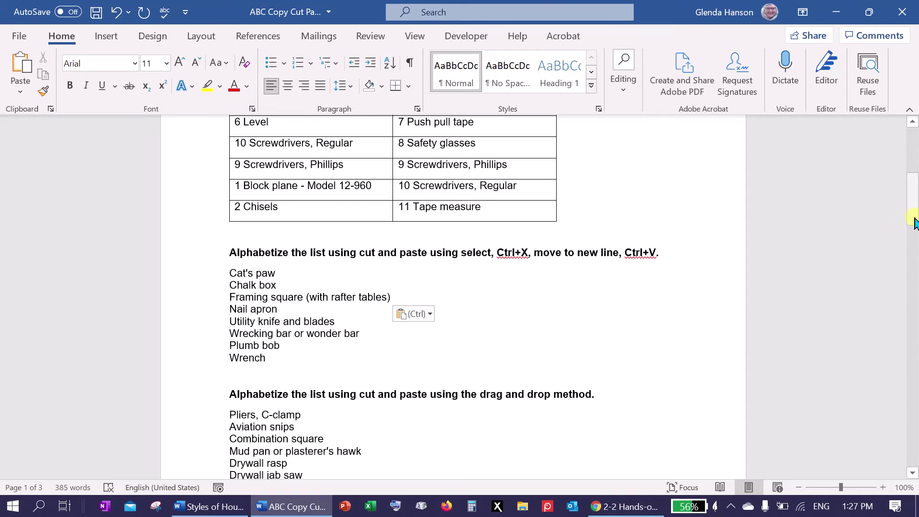
- In the list beginning with "Pliers, C-clamp", move "Aviation snips" to the first line and "Combination square" directly below it
scroll(526, 230, "down", 5)
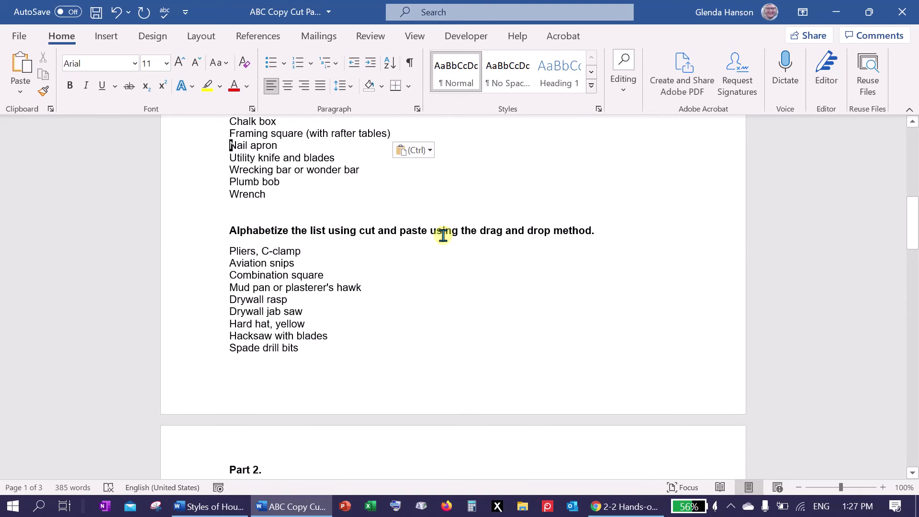
left_click_drag(230, 263, 300, 263)
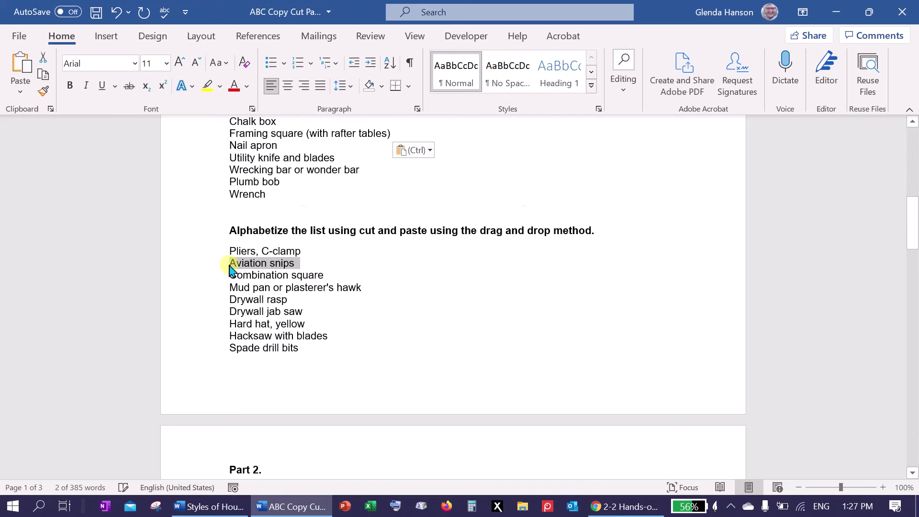
left_click_drag(232, 264, 231, 254)
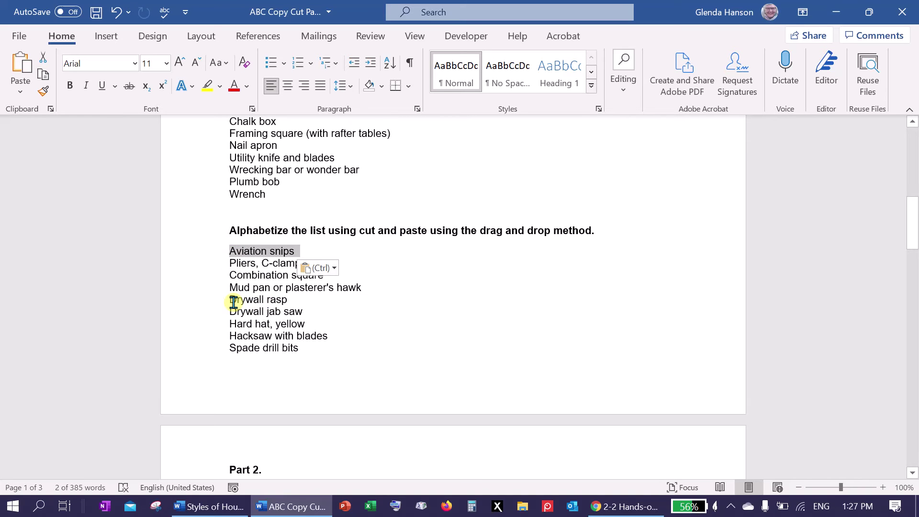
left_click_drag(229, 275, 334, 279)
left_click_drag(244, 279, 230, 264)
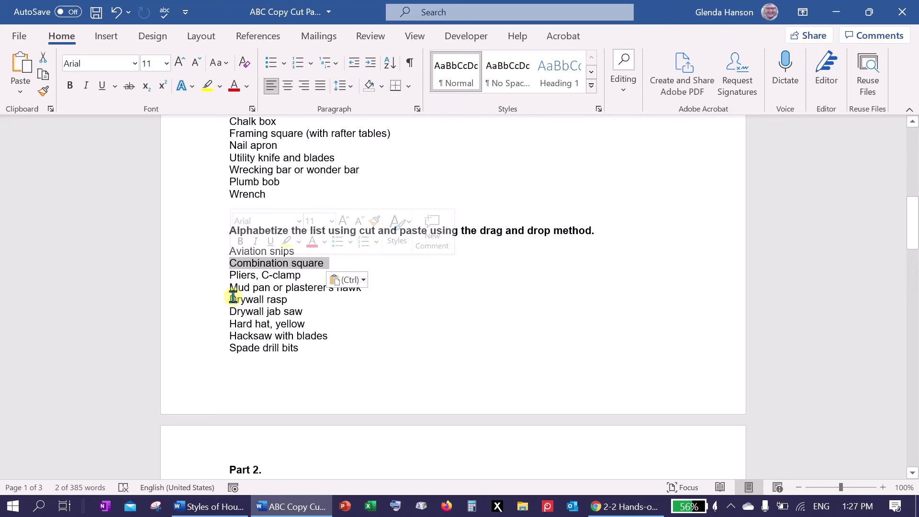
- Move both Drywall entries above "Pliers, C-clamp" and put "Drywall jab saw" before "Drywall rasp"
left_click_drag(231, 298, 308, 311)
left_click_drag(236, 307, 232, 275)
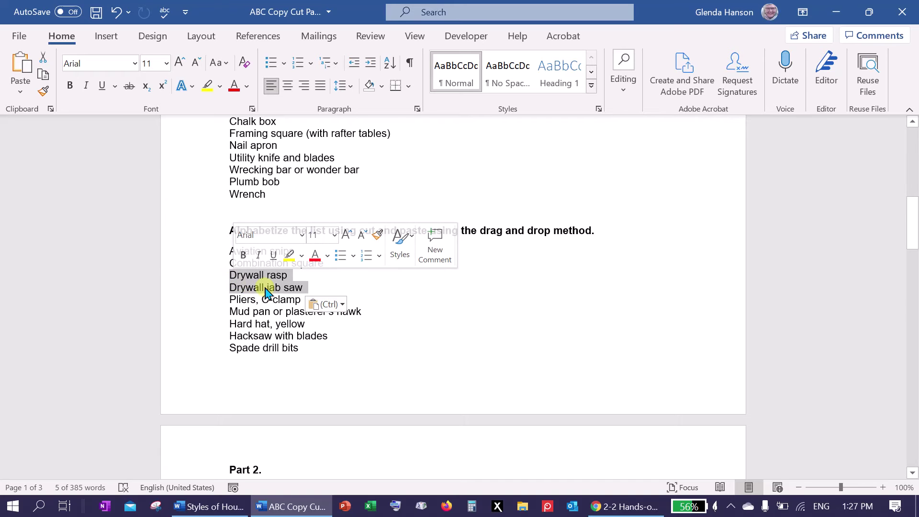
left_click(240, 289)
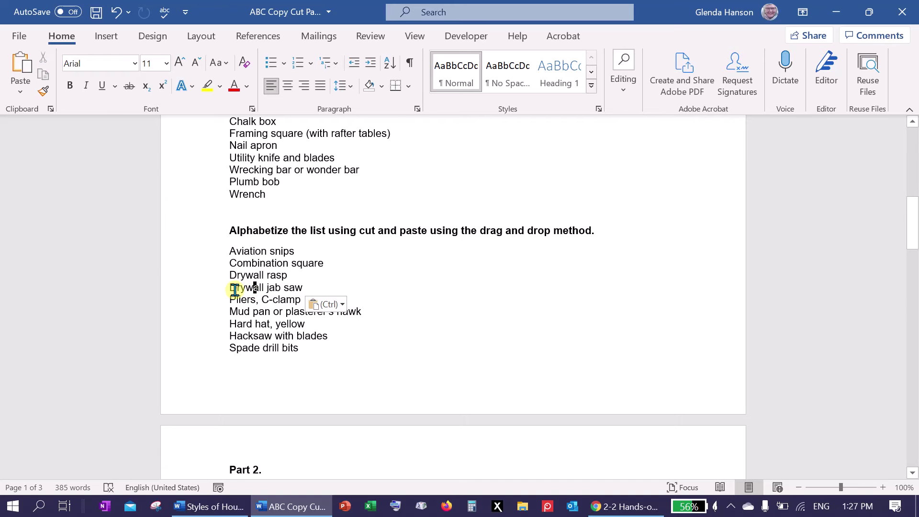
left_click(209, 290)
left_click_drag(240, 288, 234, 274)
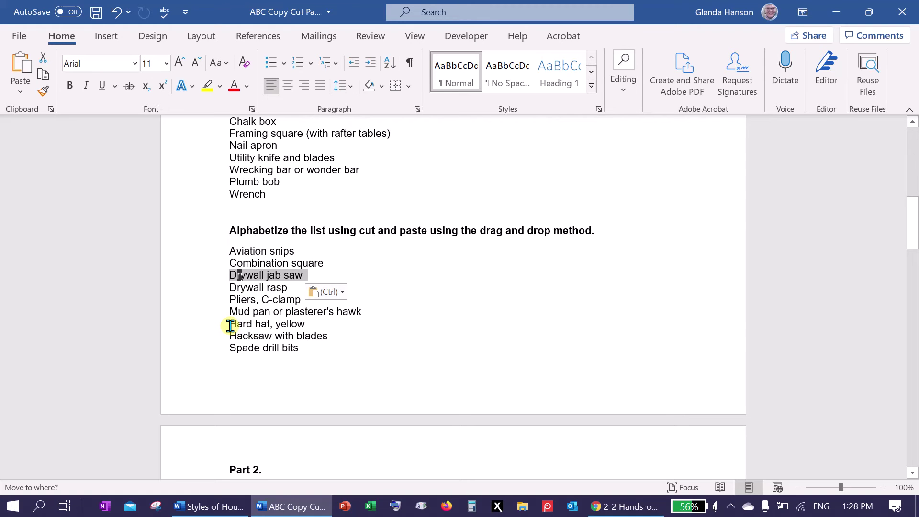
- Move "Hard hat, yellow" between "Drywall rasp" and "Pliers, C-clamp"
left_click_drag(230, 326, 296, 325)
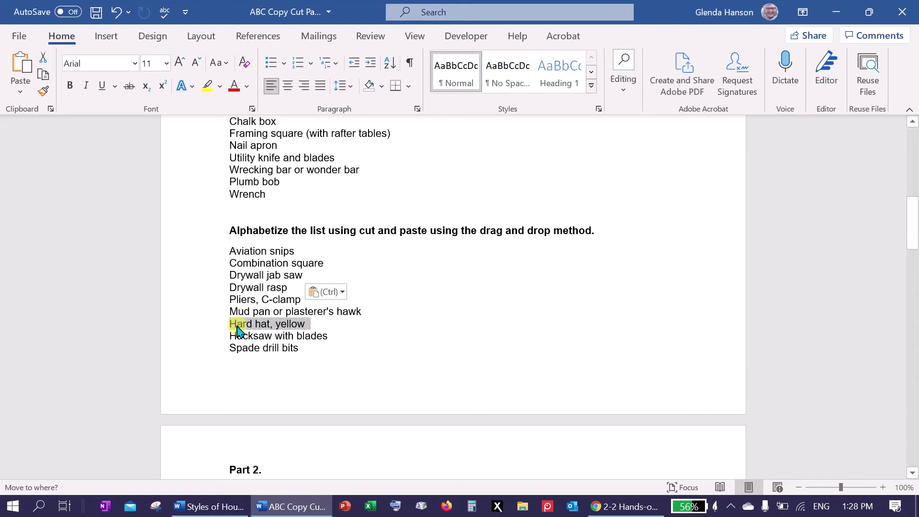
left_click_drag(236, 329, 232, 302)
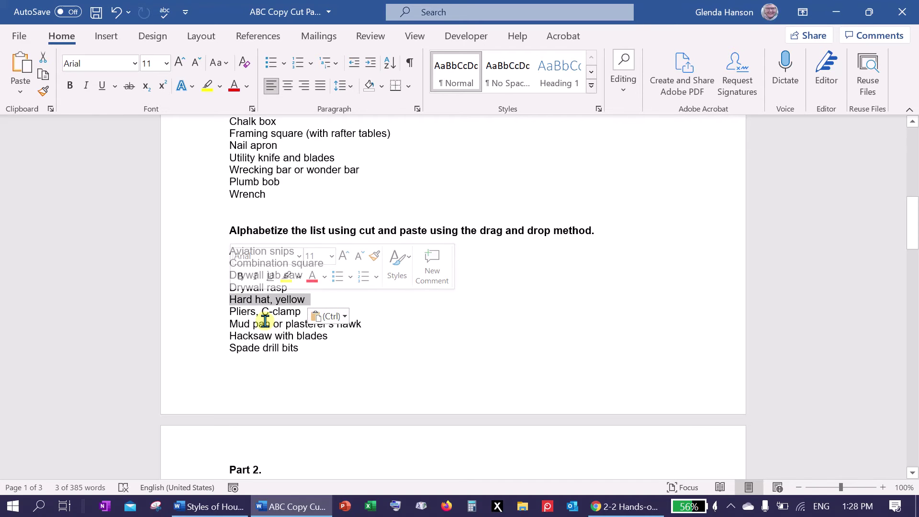
left_click(316, 305)
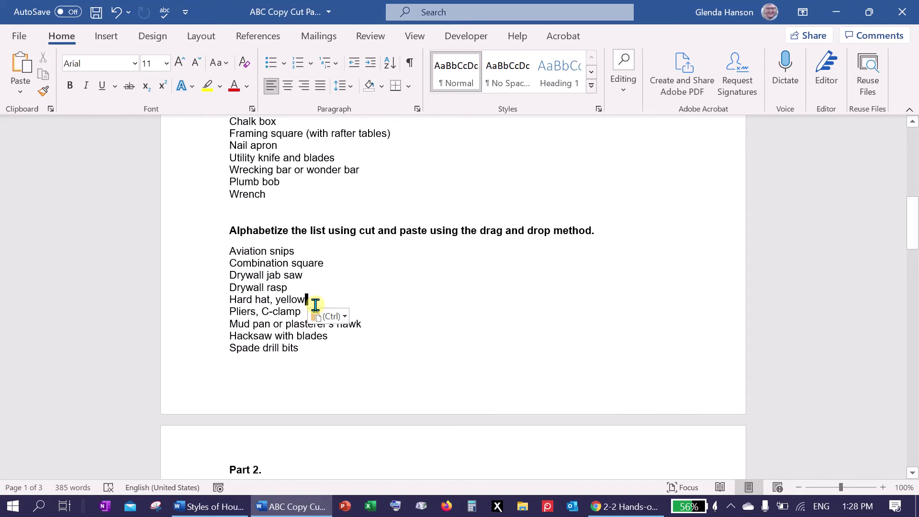
- Move "Hacksaw with blades" directly below "Hard hat, yellow" and "Mud pan or plasterer's hawk" directly above "Pliers, C-clamp"
key("Return")
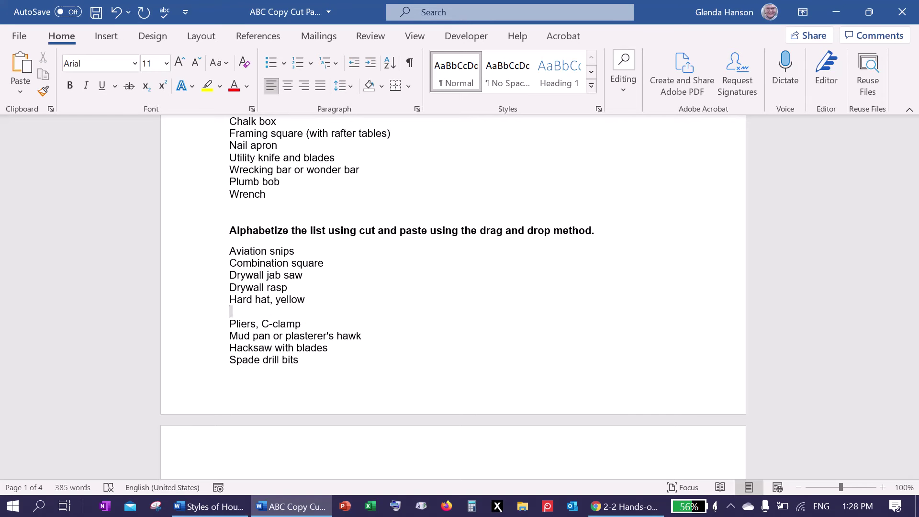
key("Delete")
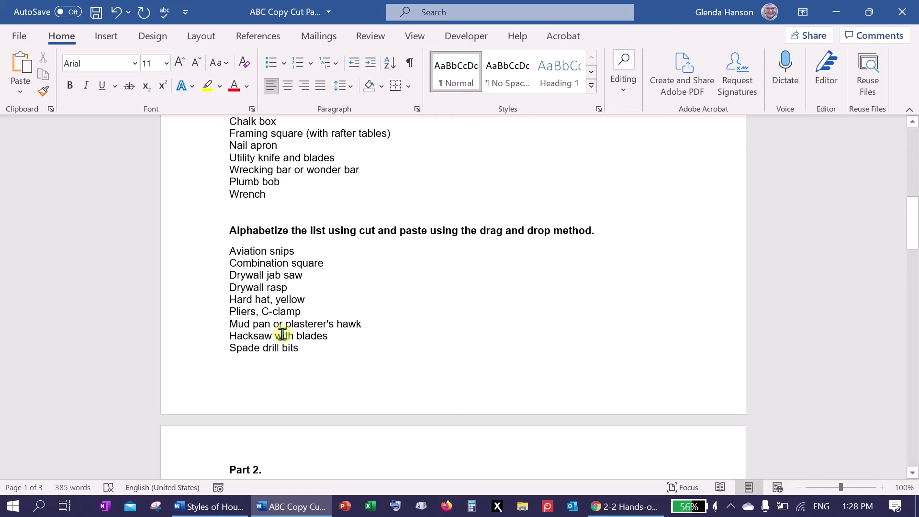
left_click(211, 336)
left_click_drag(236, 340, 235, 314)
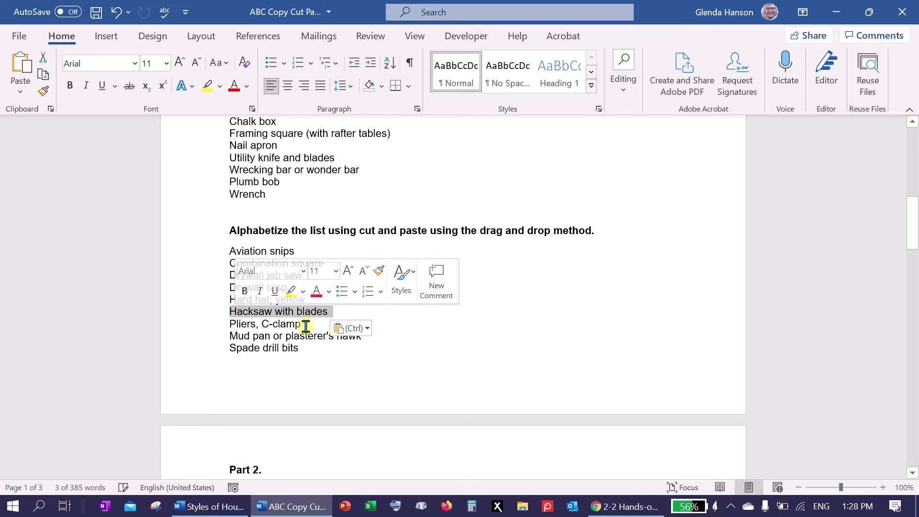
left_click(206, 339)
left_click_drag(238, 340, 231, 324)
left_click(345, 362)
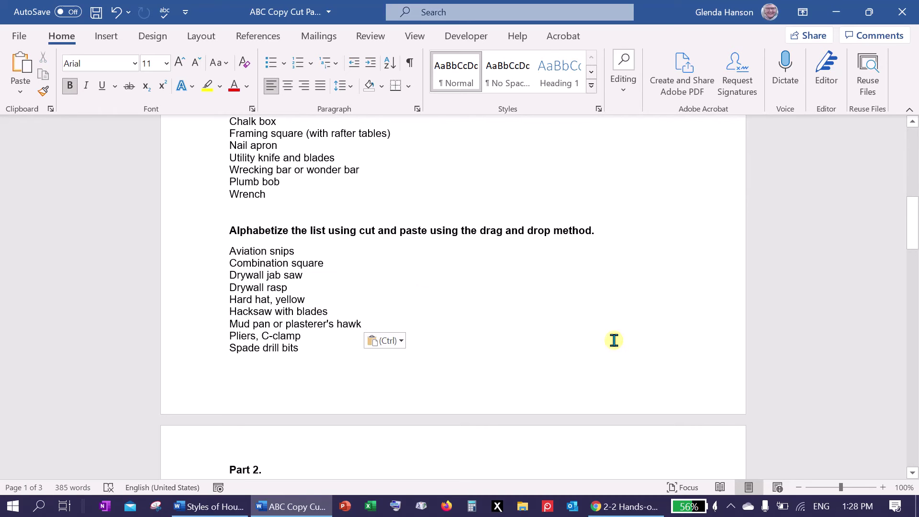
- Save a copy of the document in Downloads as "ABC Copy Cut Paste Exercise" in Word Document format
left_click_drag(913, 240, 914, 247)
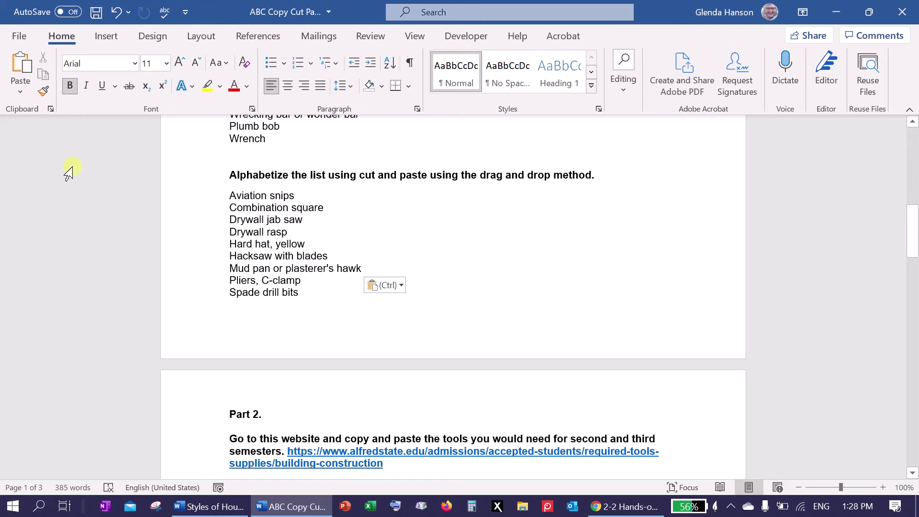
left_click(19, 37)
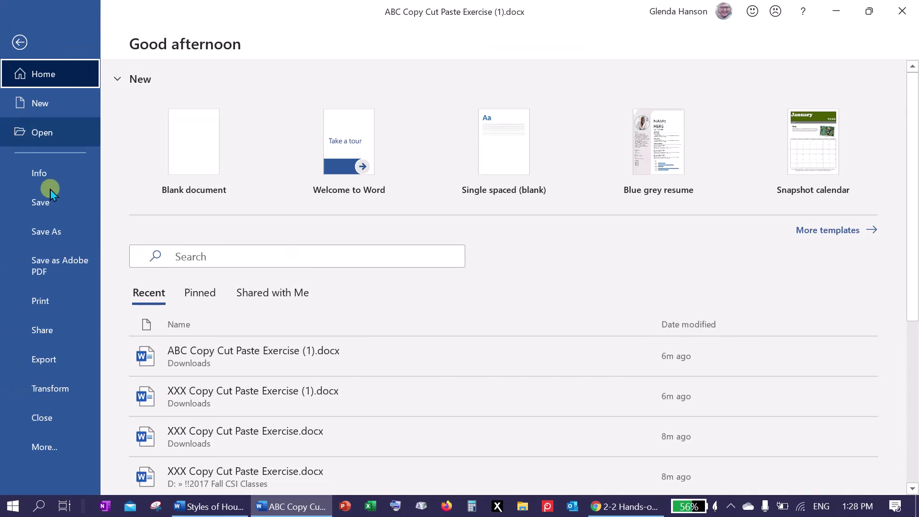
left_click(52, 232)
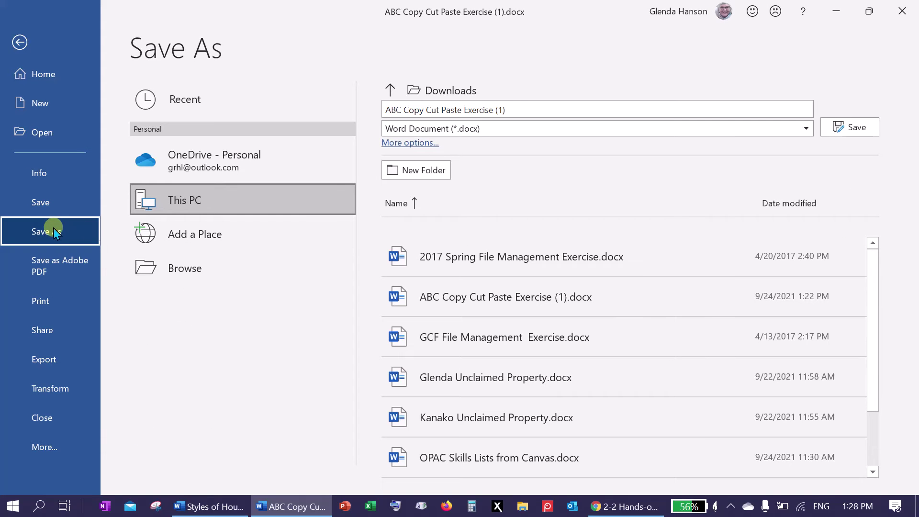
left_click_drag(517, 107, 369, 110)
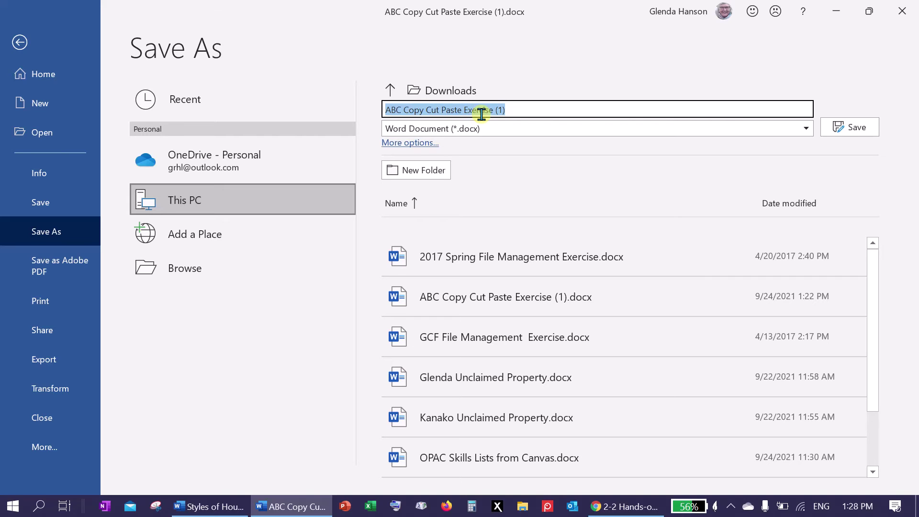
left_click(519, 111)
key("ctrl+v")
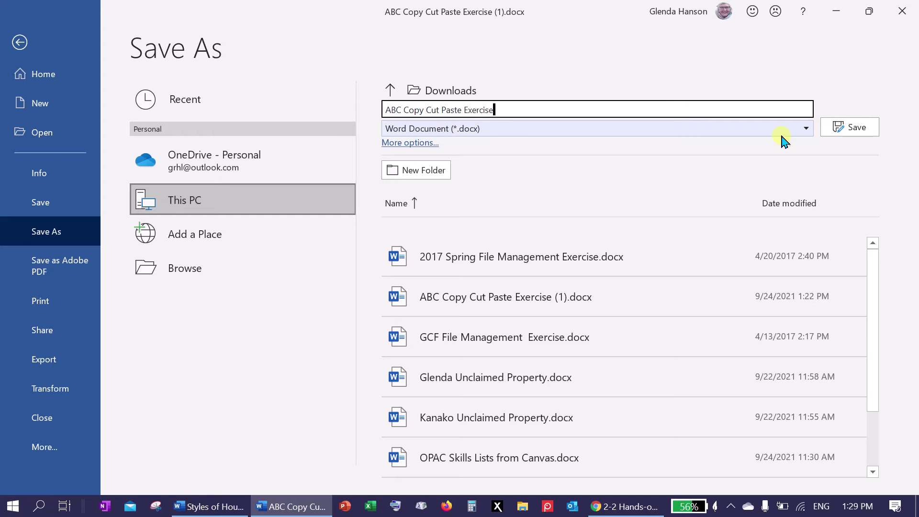
left_click(849, 126)
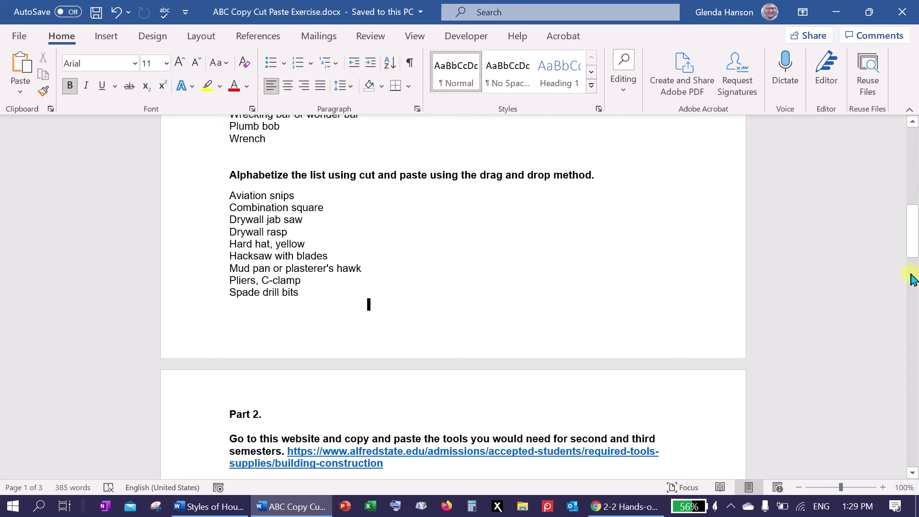
- In Part 2, enter an X placeholder below "Second Semester Tools" and another below "Third Semester Tools"
left_click_drag(913, 239, 912, 266)
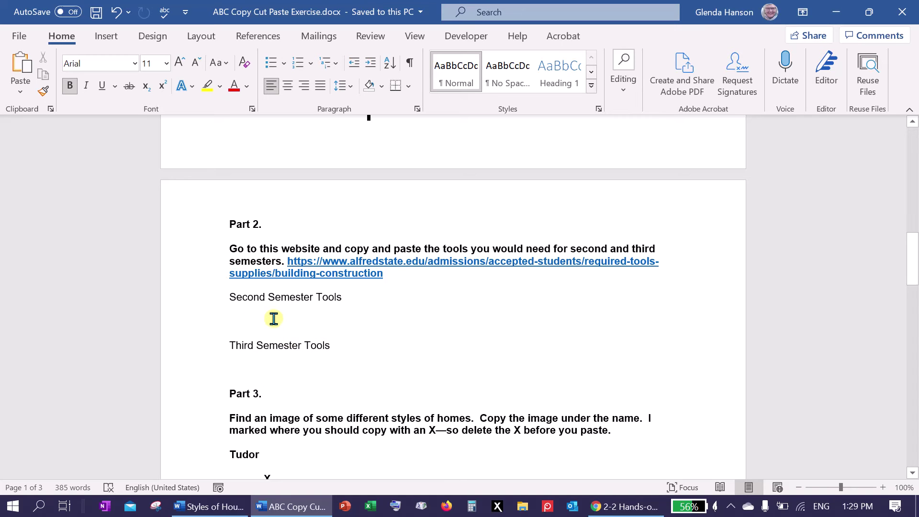
left_click(233, 317)
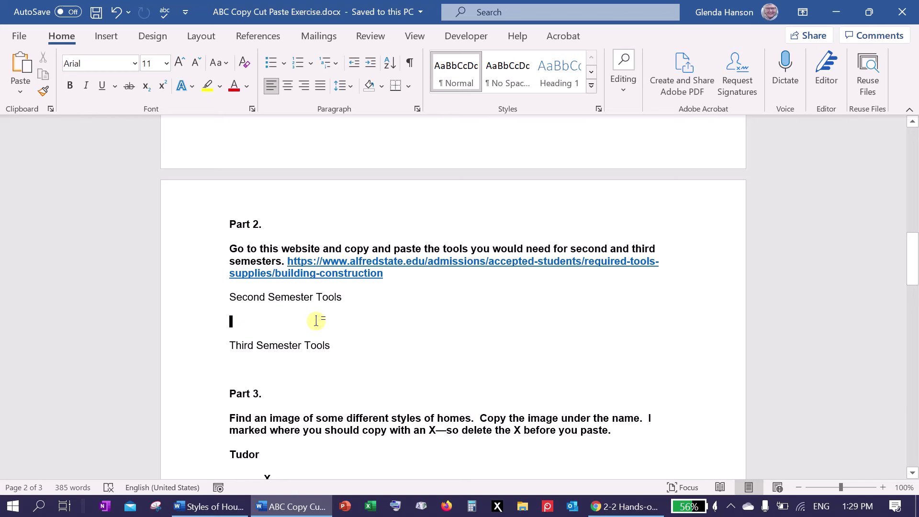
type("X")
left_click(248, 366)
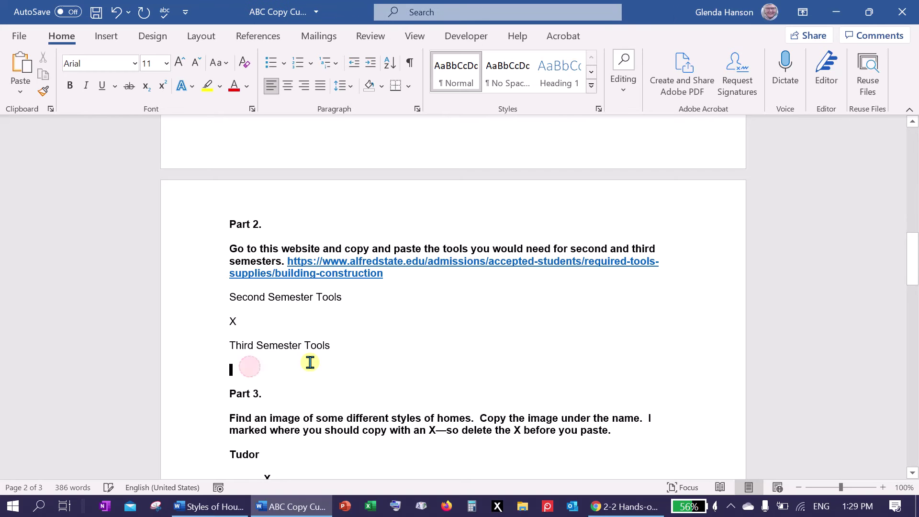
type("X")
- Show the formatting marks to check the blank lines around the Part 2 placeholders, and hide them again
left_click(343, 343)
left_click(344, 296)
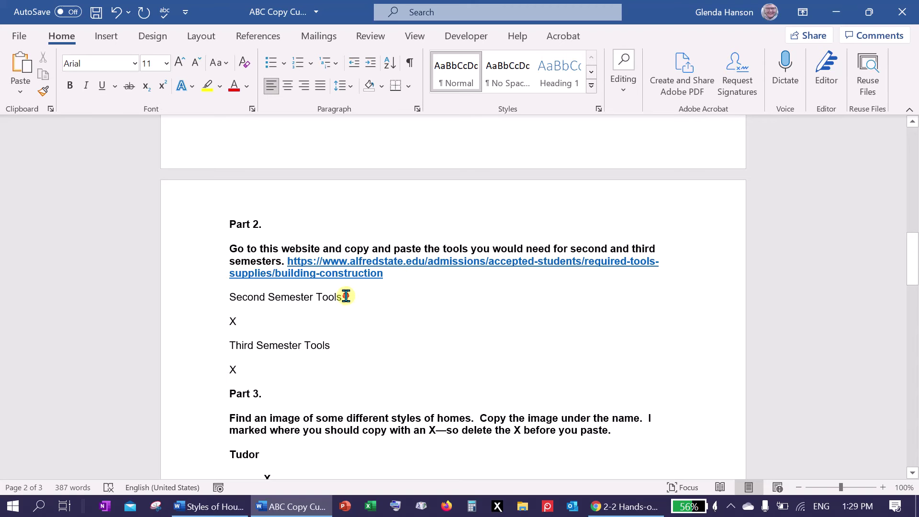
left_click(232, 320)
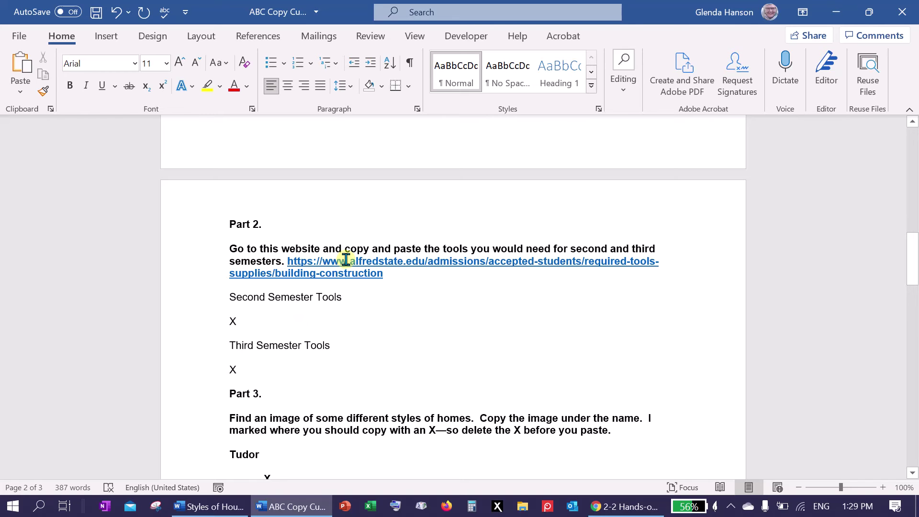
left_click(410, 63)
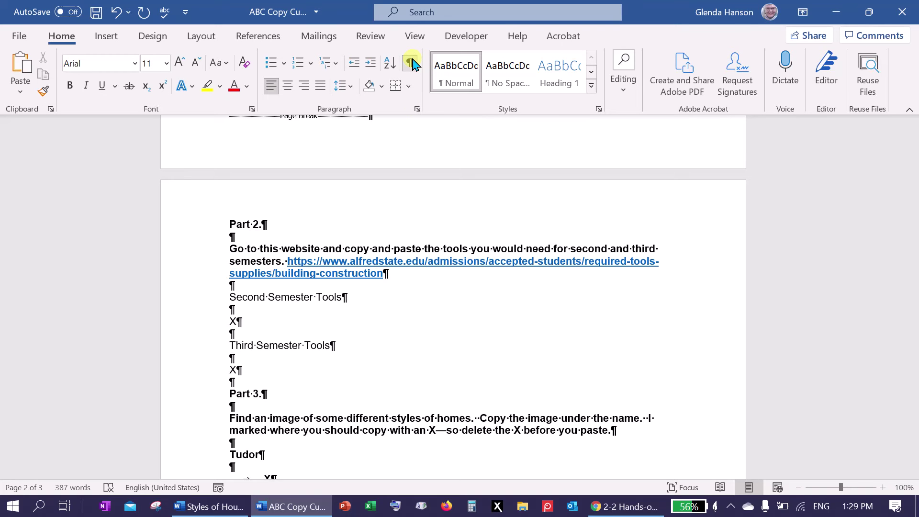
left_click(410, 63)
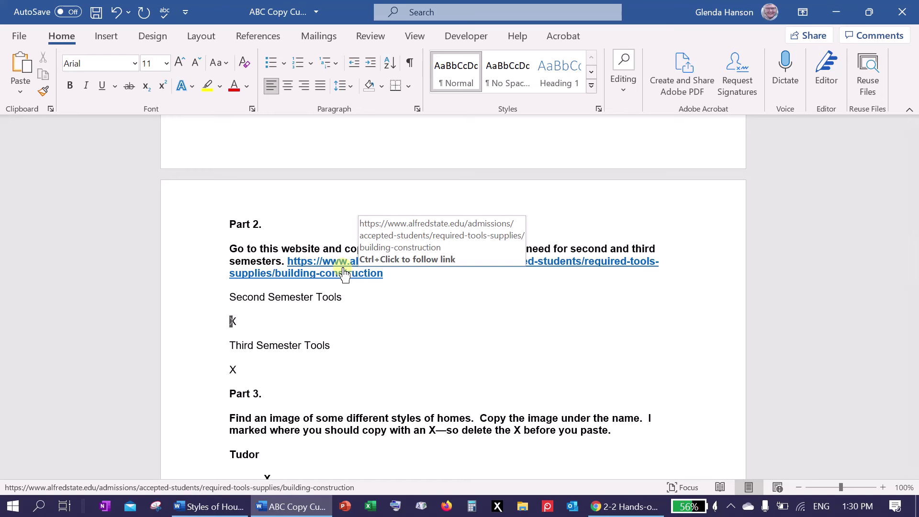
- Follow the Alfred State link in Part 2 and copy the Second Semester list from "Sliding T-bevel" through "Nail sets - set of four"
left_click(344, 273, "ctrl")
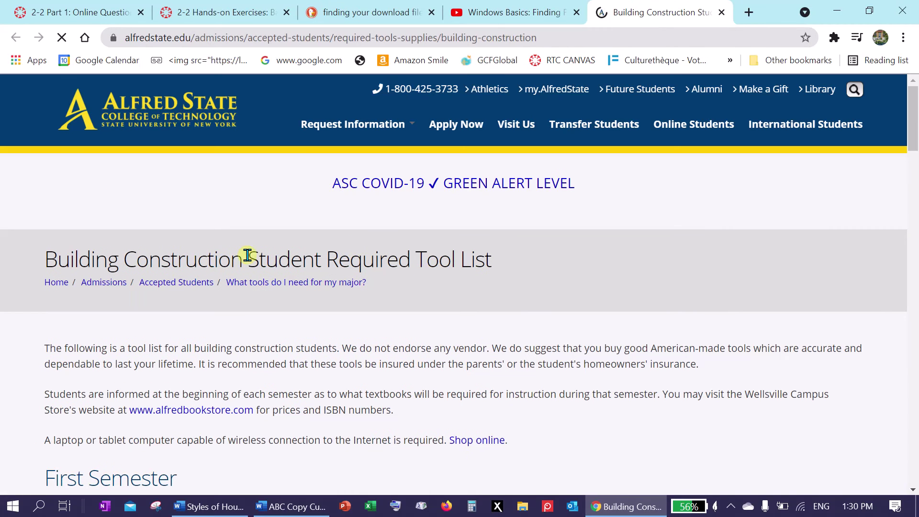
left_click_drag(914, 114, 915, 357)
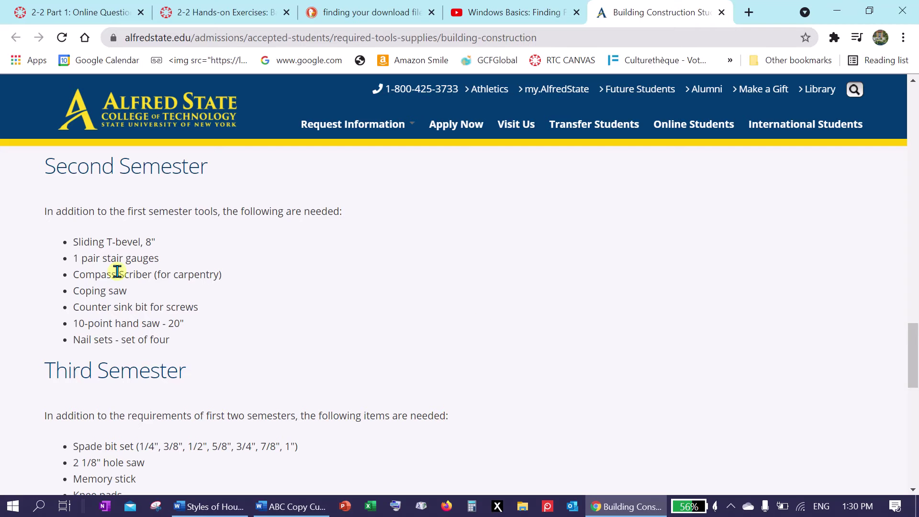
left_click_drag(75, 240, 204, 339)
key("ctrl+c")
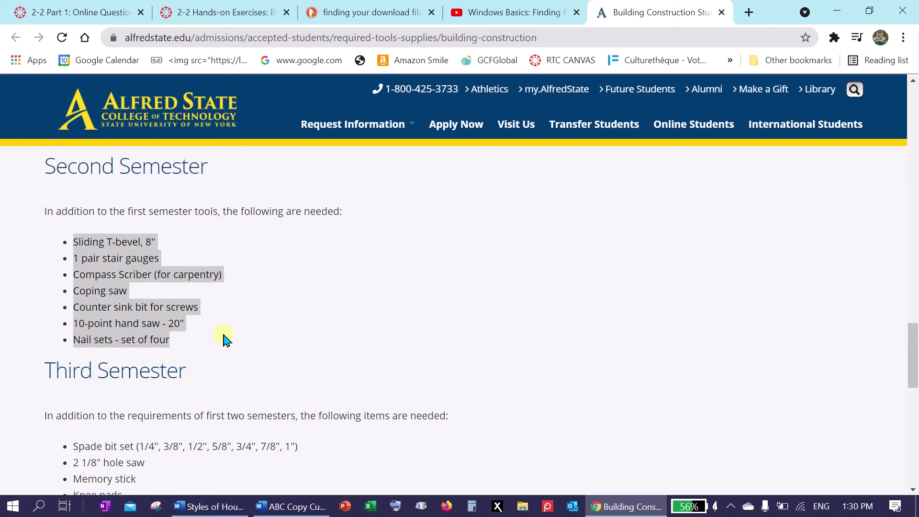
- Back in the Word document, replace the X below "Second Semester Tools" with the copied list and remove the extra blank line above it
left_click(288, 506)
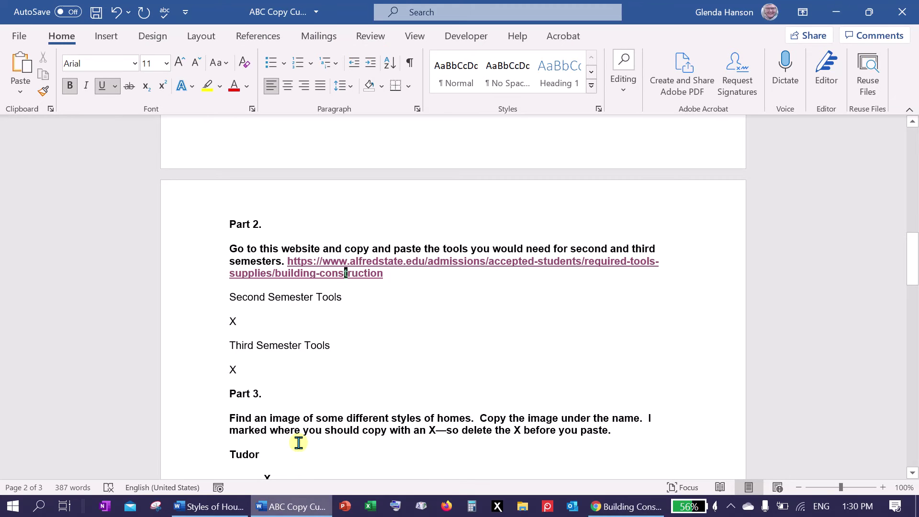
left_click_drag(230, 321, 238, 326)
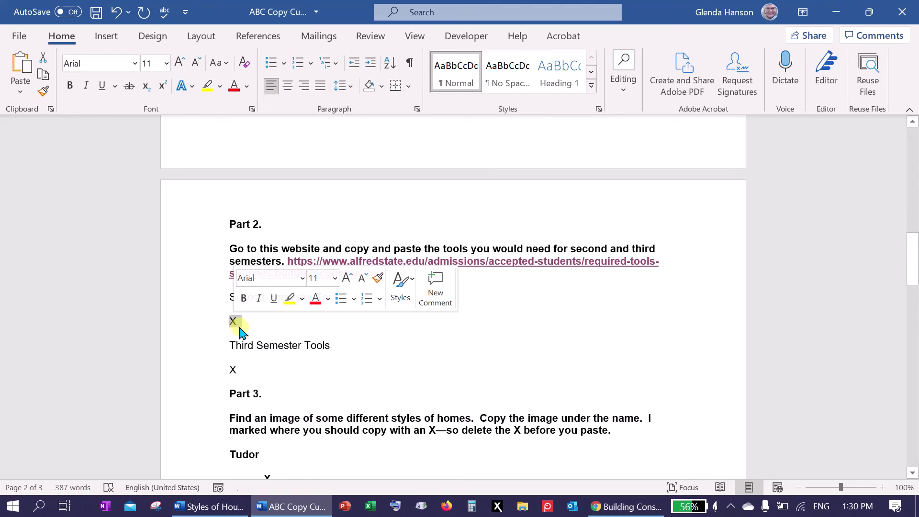
key("Delete")
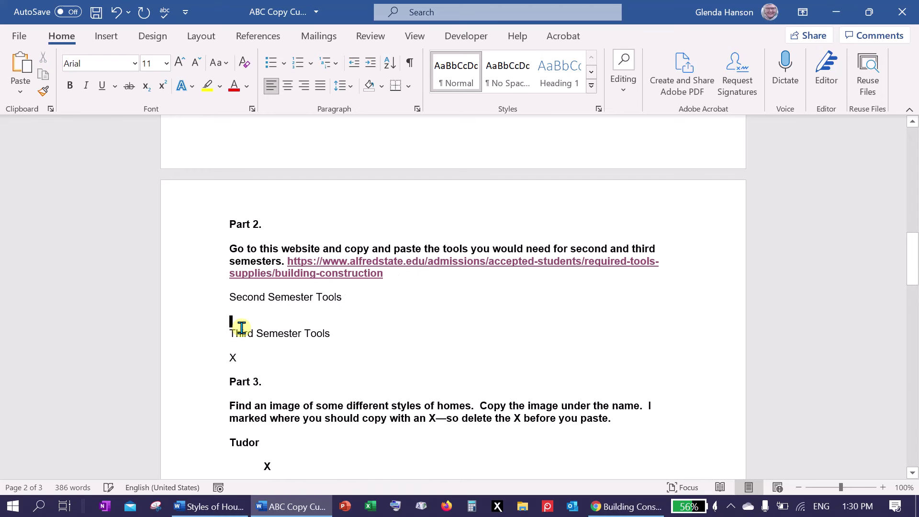
key("ctrl+v")
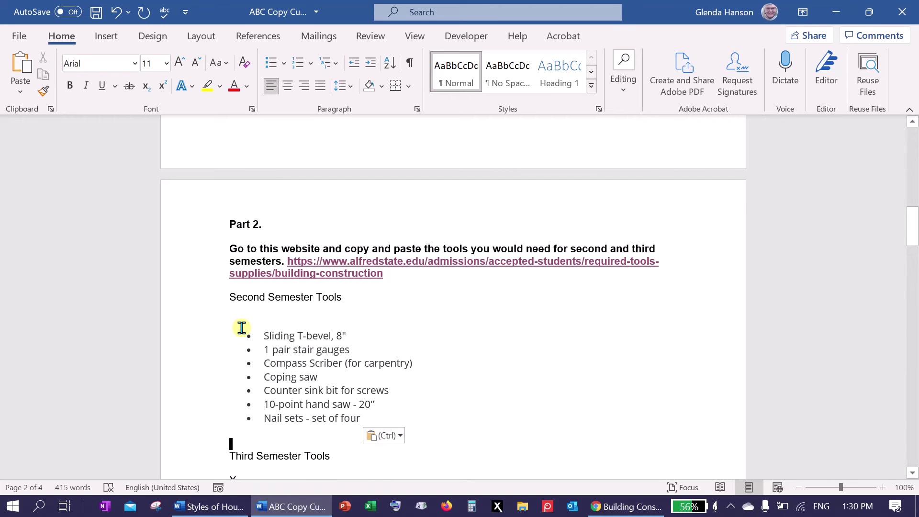
left_click(265, 320)
left_click(264, 310)
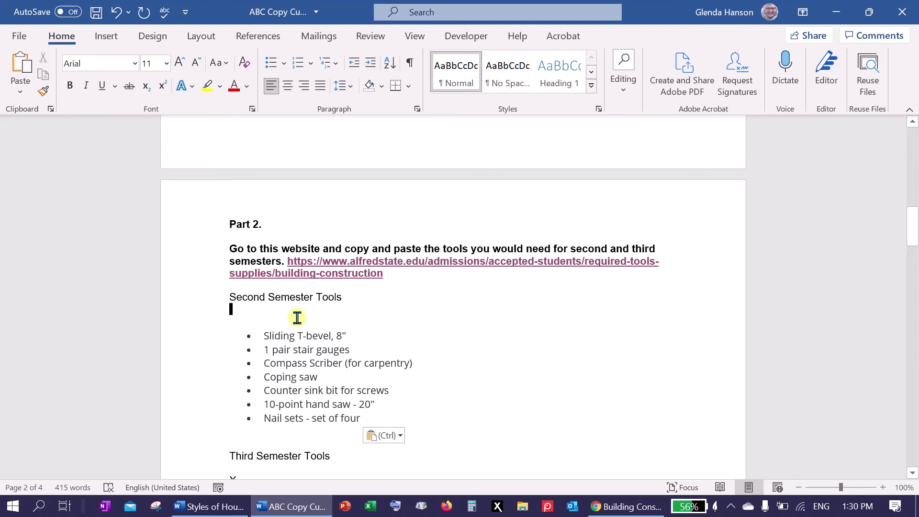
key("Delete")
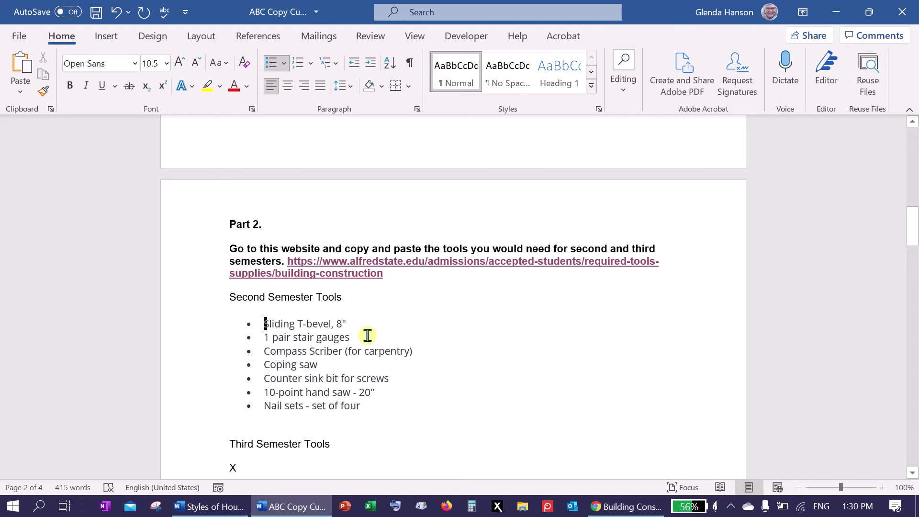
key("shift+Right")
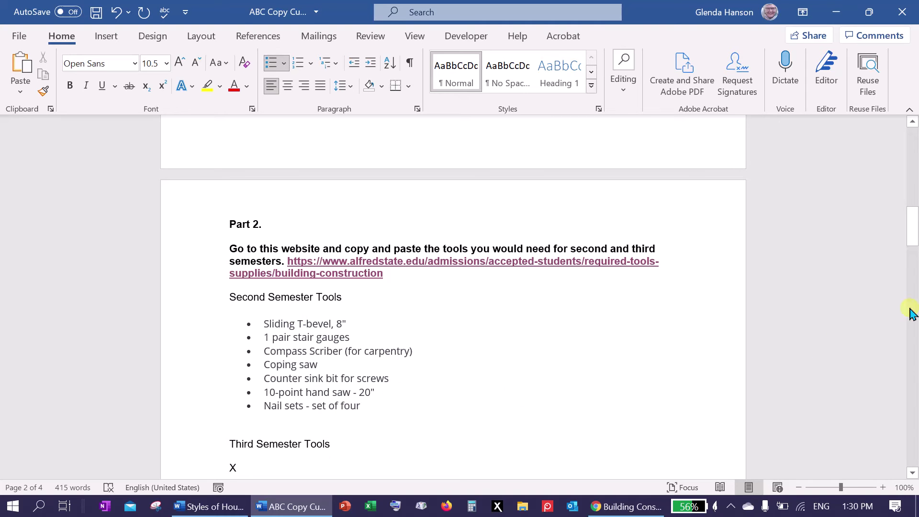
- Delete the X placeholder below "Third Semester Tools"
scroll(912, 230, "down", 2)
double_click(244, 366)
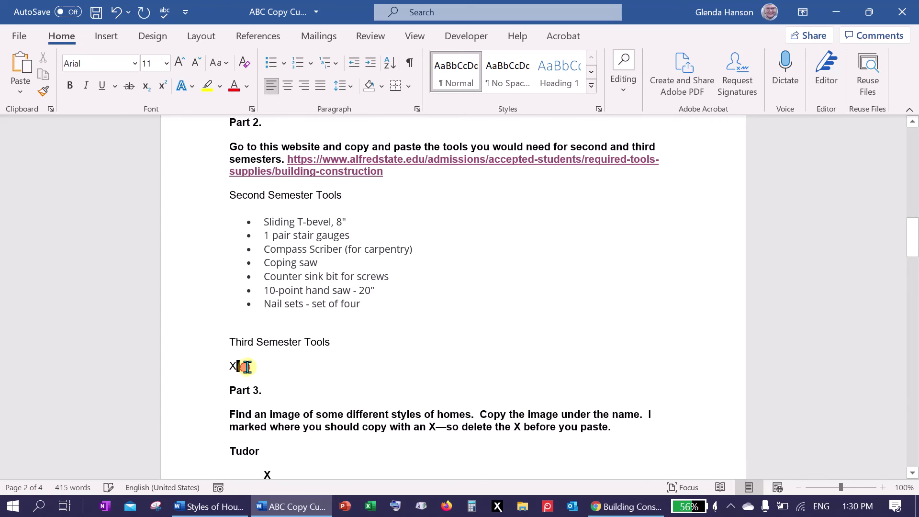
key("Delete")
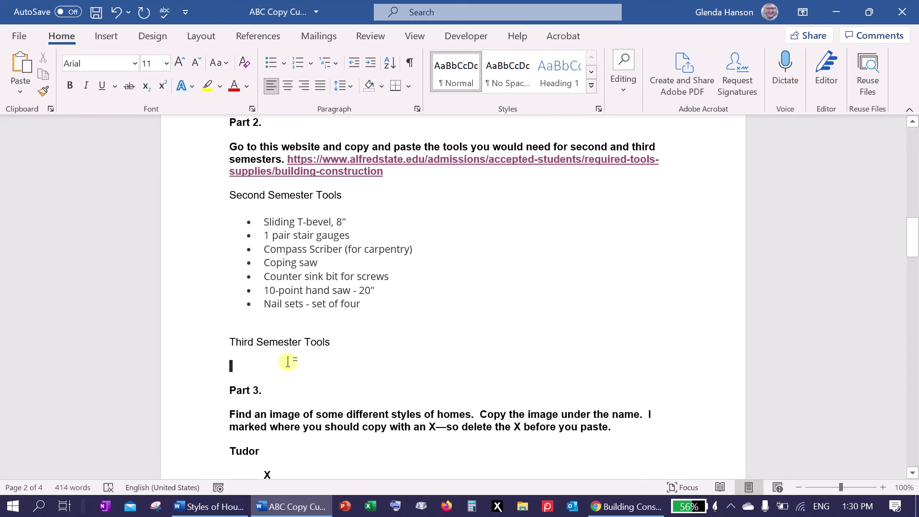
- Switch to the Alfred State page in Chrome and copy the Third Semester list from "Spade bit set" through "Lineman pliers"
left_click(615, 506)
left_click_drag(915, 330, 770, 375)
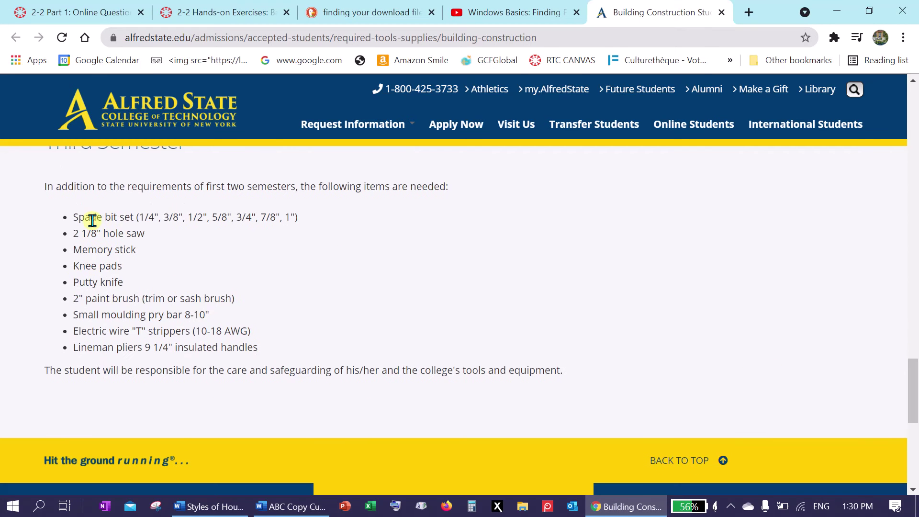
left_click_drag(73, 216, 275, 348)
key("ctrl+c")
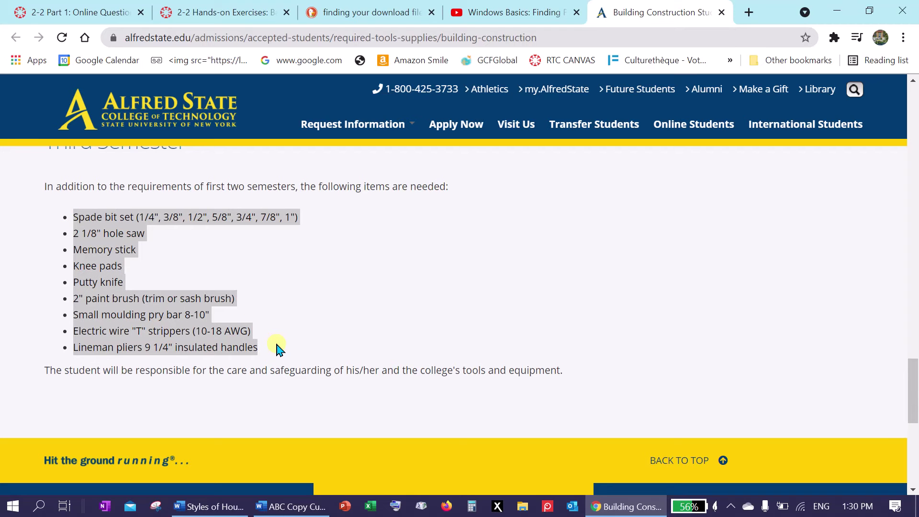
- Return to the Word document, paste the list below "Third Semester Tools" and remove the extra blank line above it
left_click(265, 507)
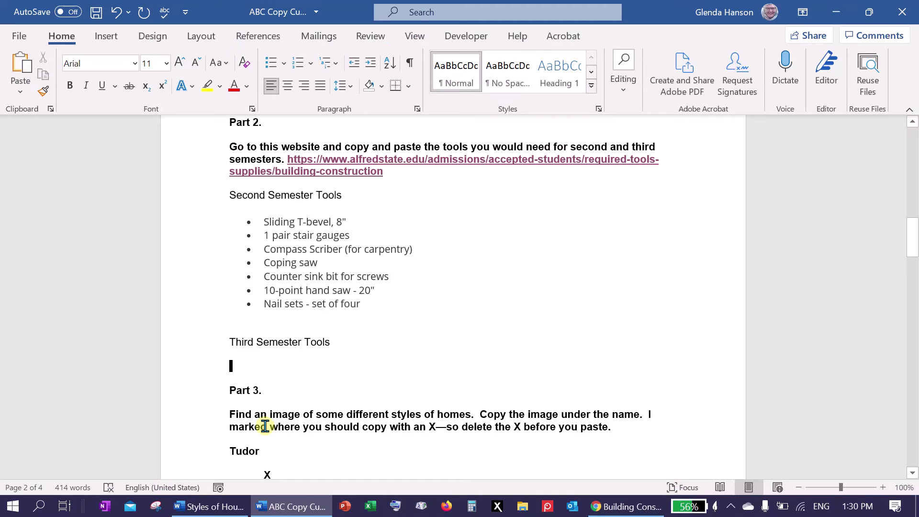
key("ctrl+v")
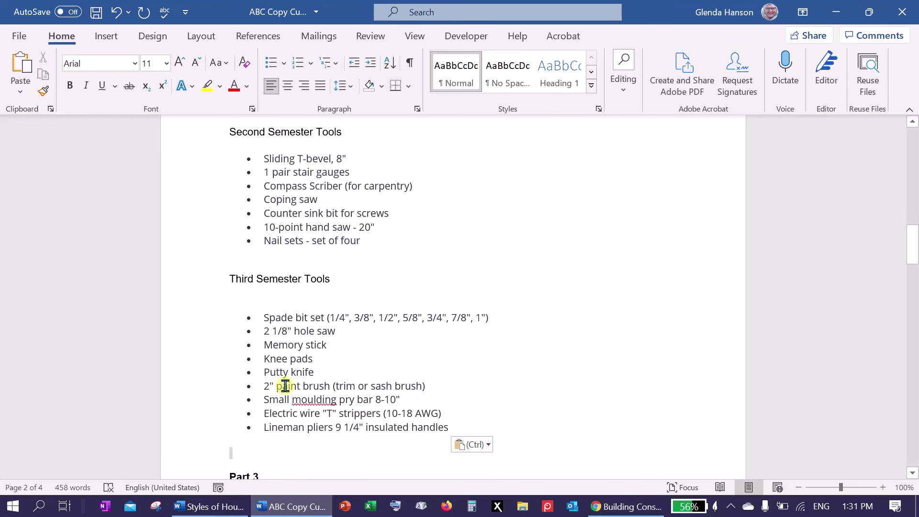
left_click(305, 289)
key("Delete")
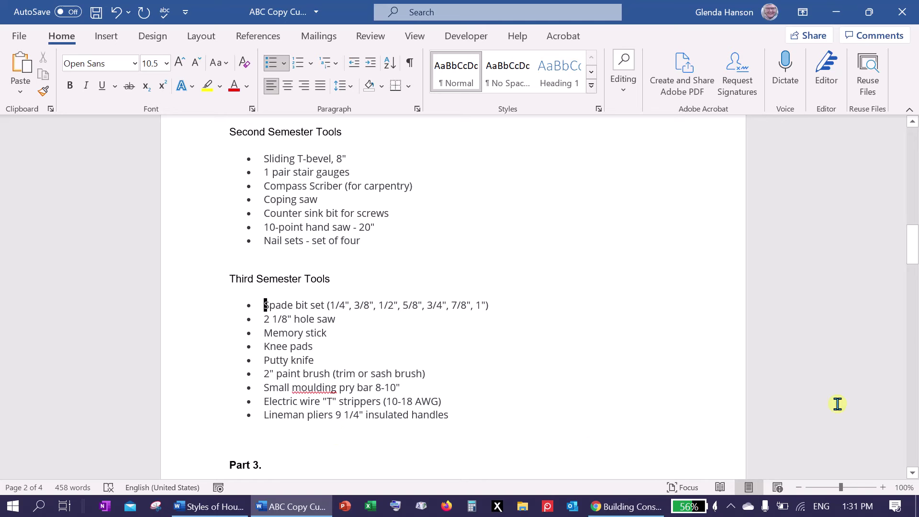
- Place the cursor at the X below "Tudor" in Part 3, and switch to Chrome to run an image search for "tudor house"
left_click_drag(914, 257, 913, 285)
left_click(277, 304)
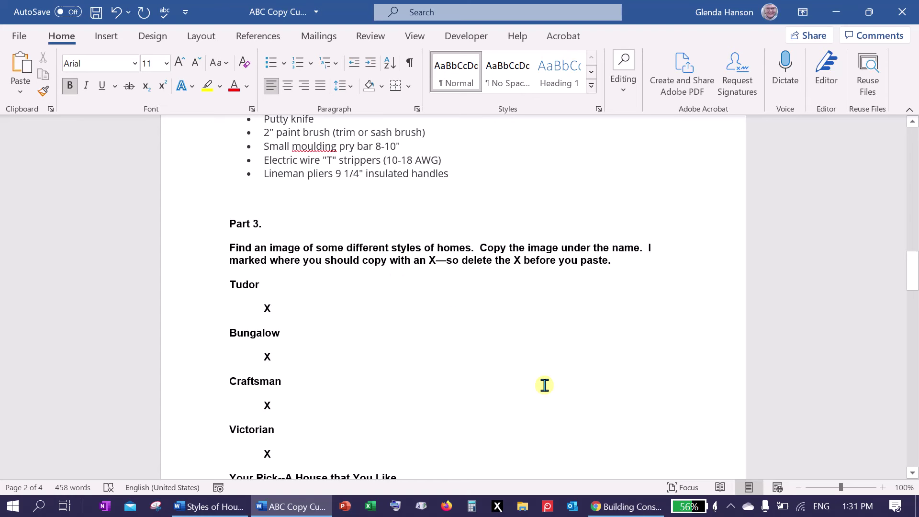
left_click(618, 506)
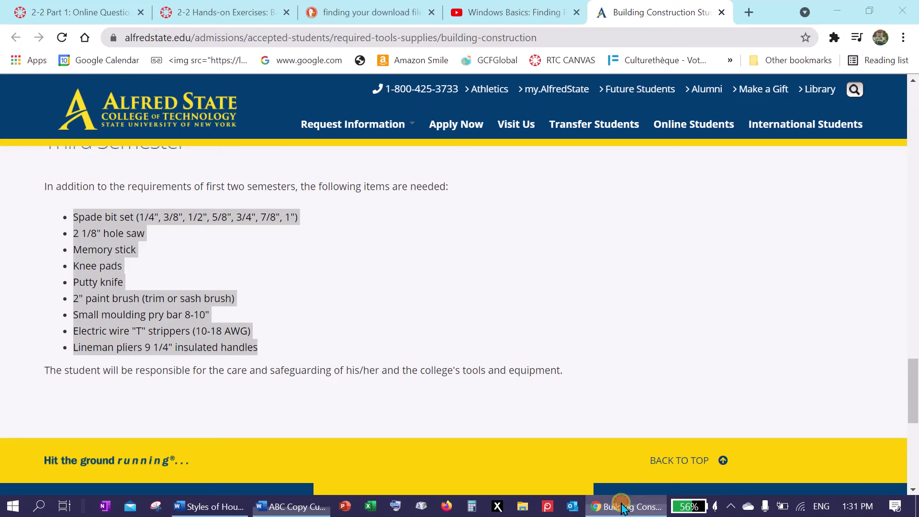
left_click(396, 42)
type("tutor")
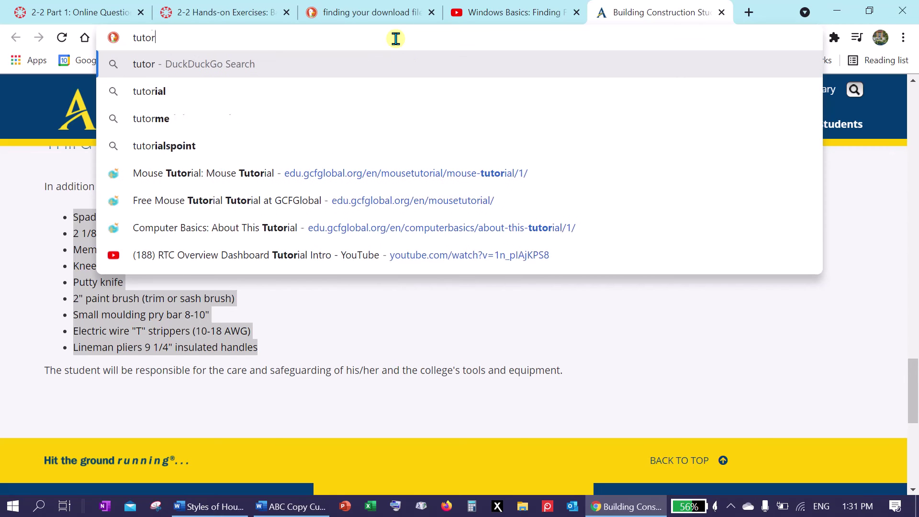
key("BackSpace")
key("BackSpace")
type("dor ")
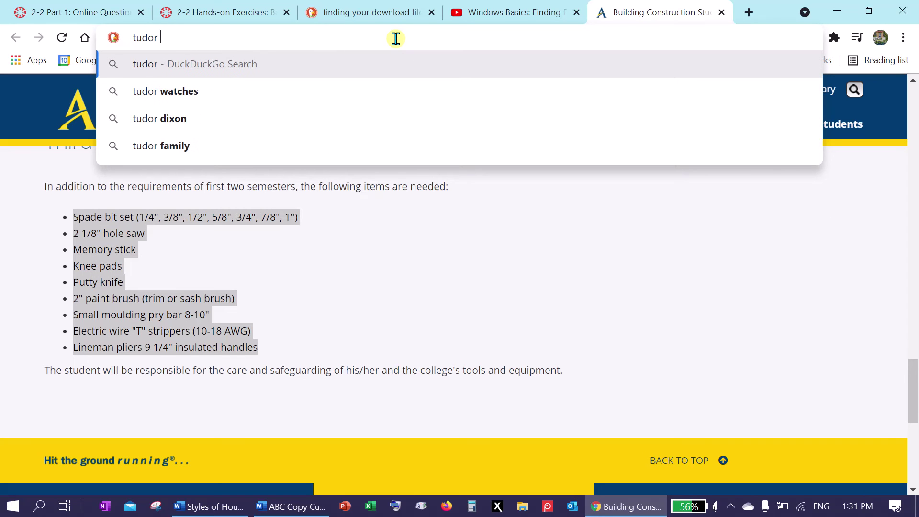
type("house")
key("Return")
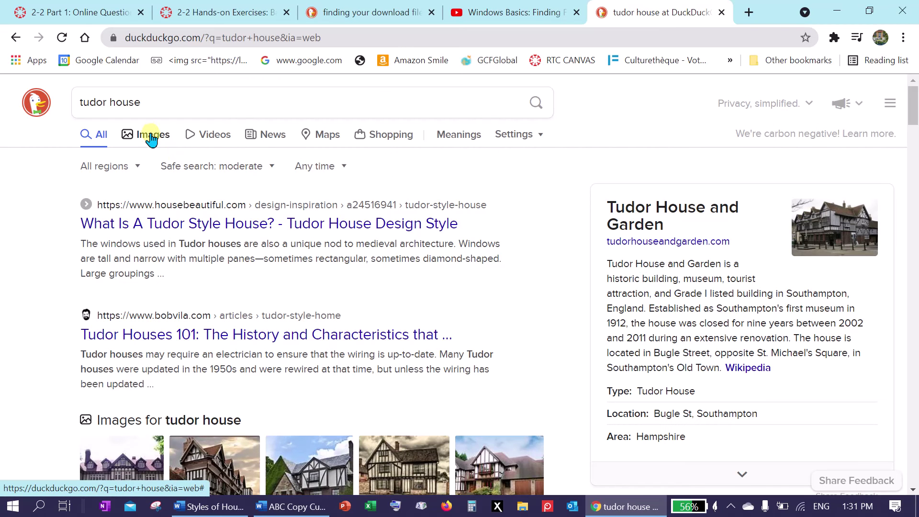
left_click(149, 137)
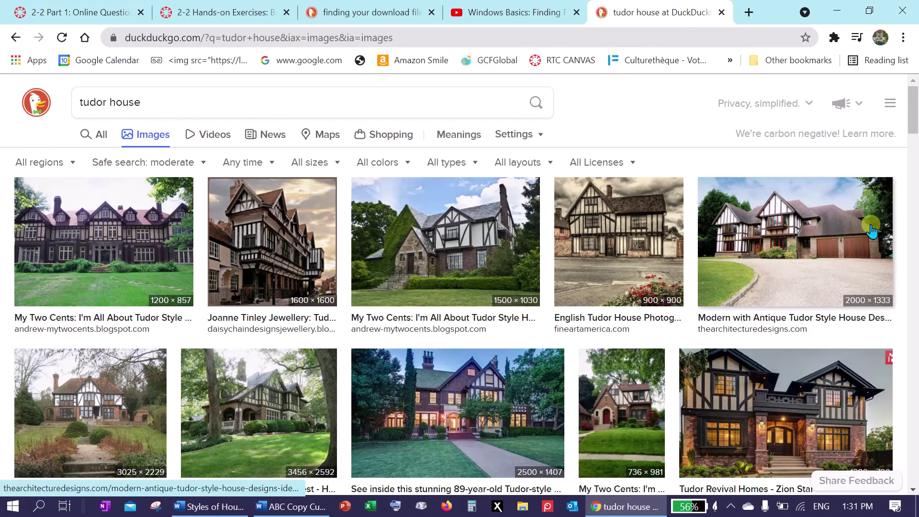
- Copy the "Classic 4-Bd. Stone & Stucco Tudor" house image from trebachrealty.com in the image results
left_click_drag(915, 125, 915, 207)
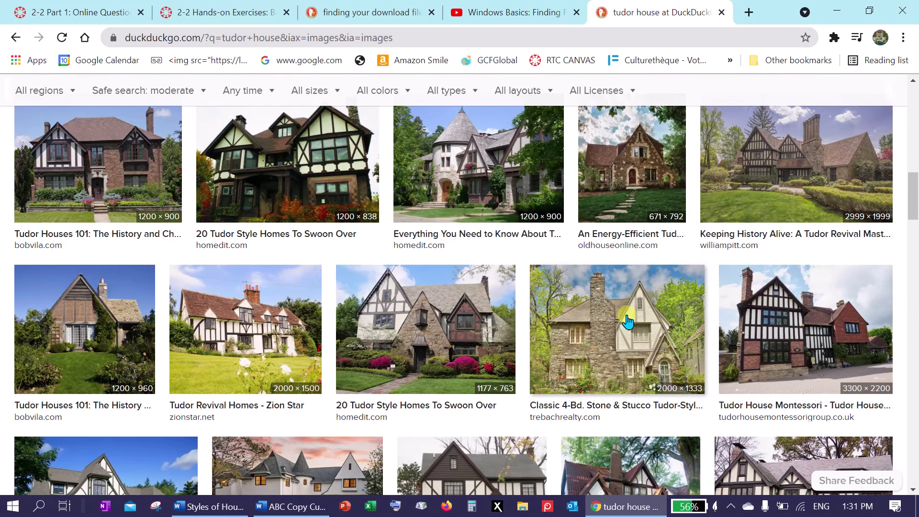
right_click(602, 332)
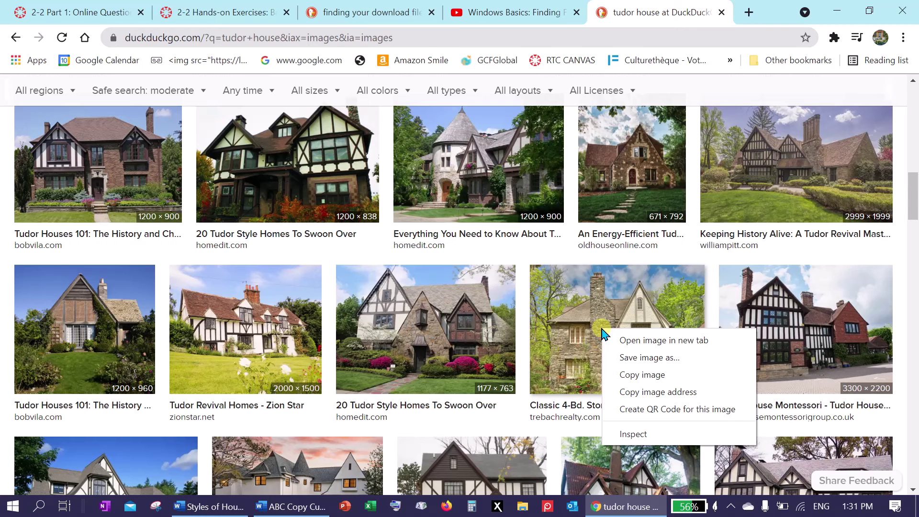
left_click(626, 377)
right_click(589, 375)
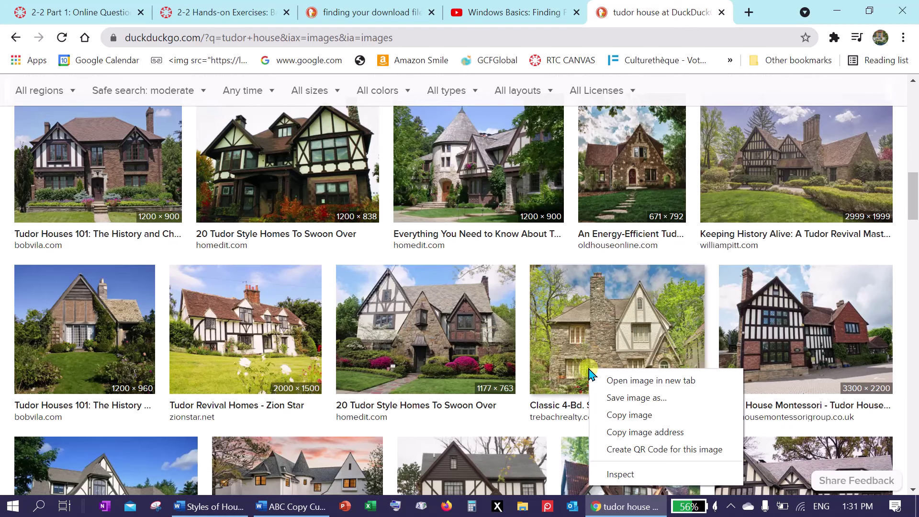
left_click(608, 414)
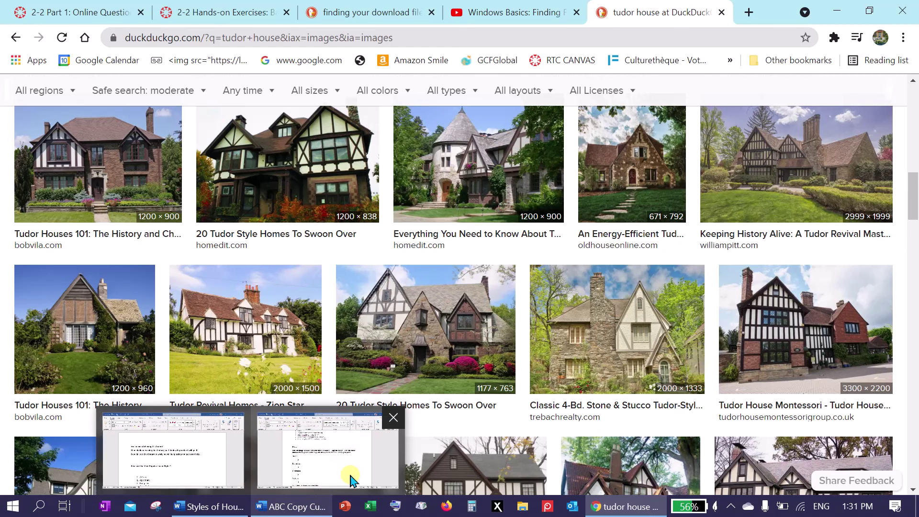
- Return to the ABC Copy Cut Paste Word document and replace the X below "Tudor" with the copied house image
left_click(307, 512)
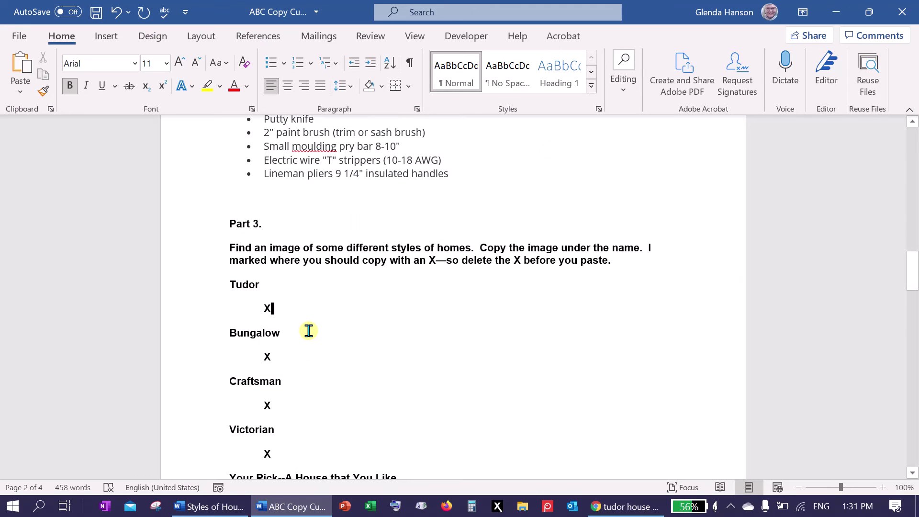
double_click(268, 307)
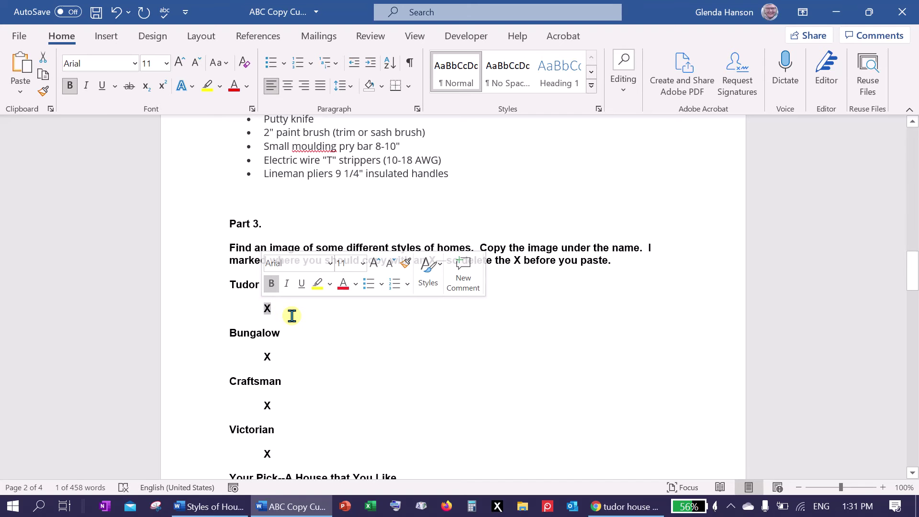
key("Delete")
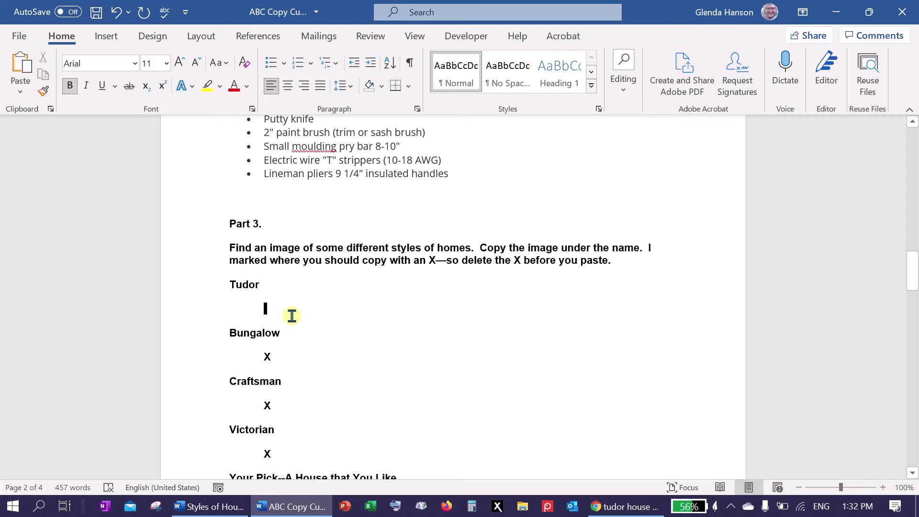
key("ctrl+v")
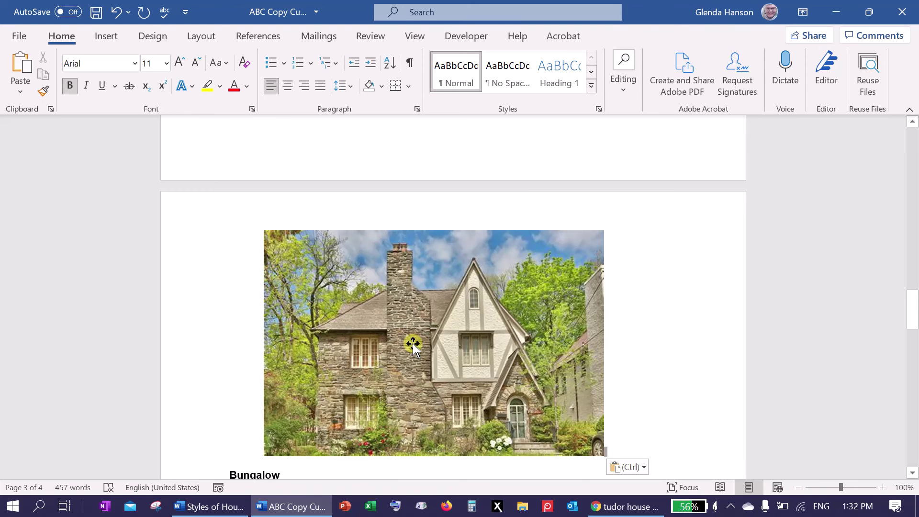
- Try In Front of Text wrapping on the pasted Tudor image, and undo the layout change
left_click(413, 343)
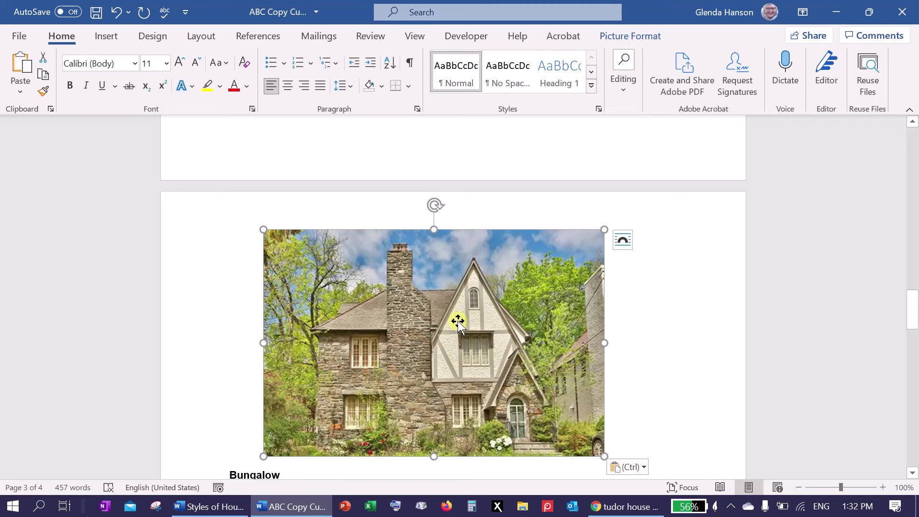
left_click_drag(489, 238, 514, 240)
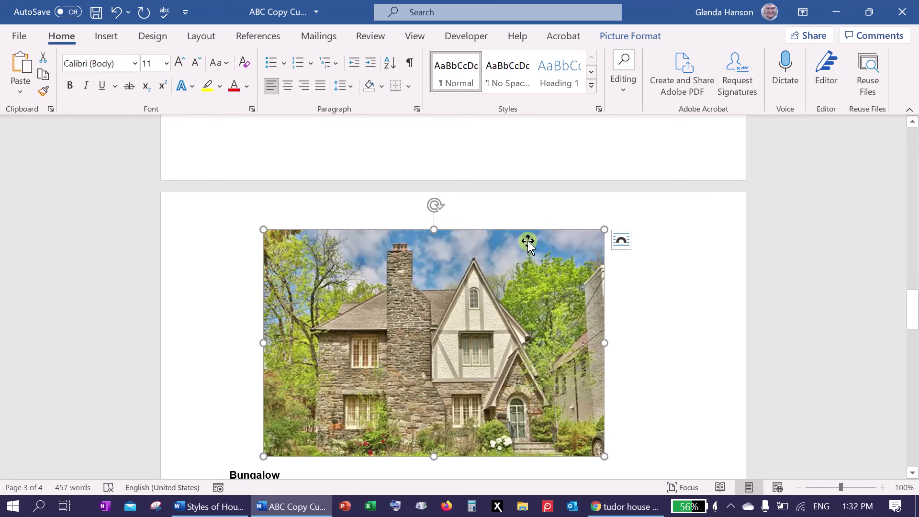
left_click(624, 245)
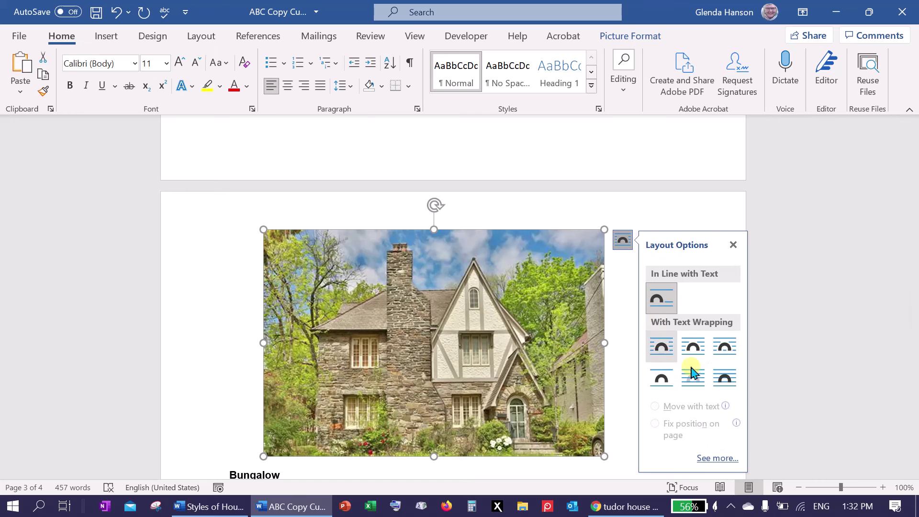
left_click(724, 378)
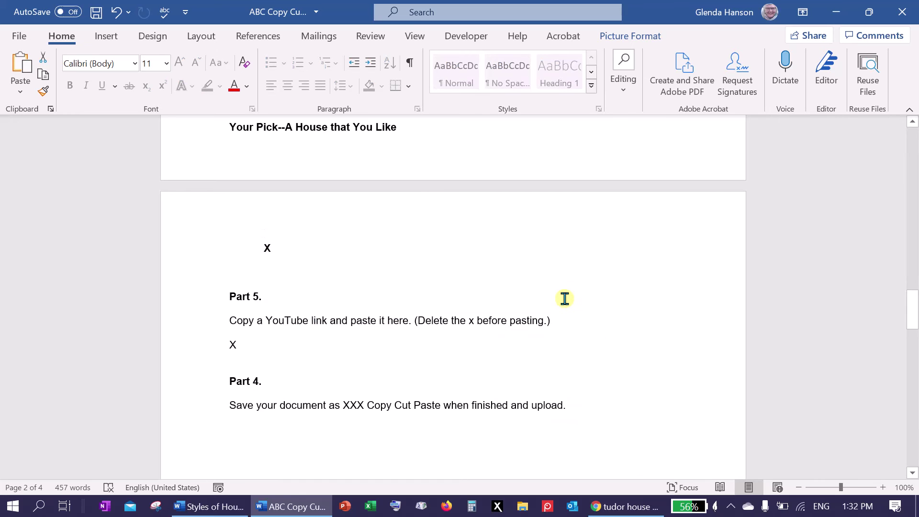
left_click_drag(914, 311, 913, 272)
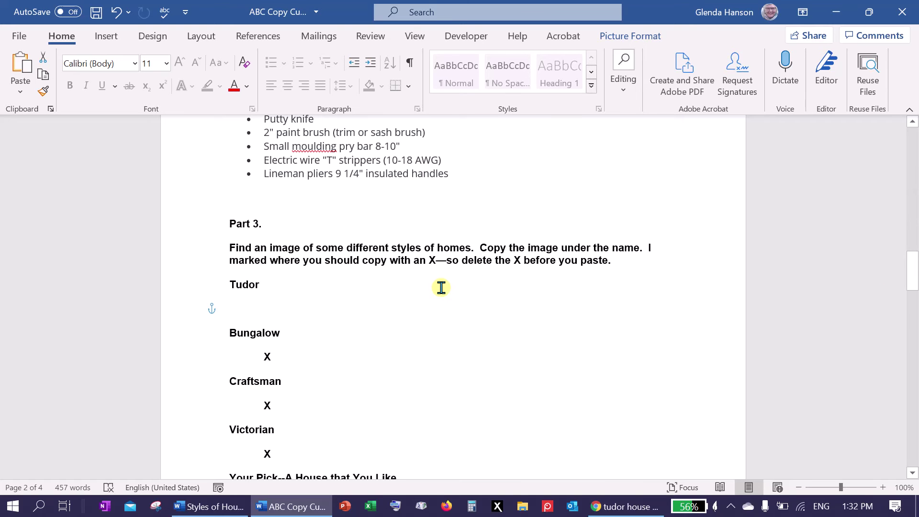
key("ctrl+z")
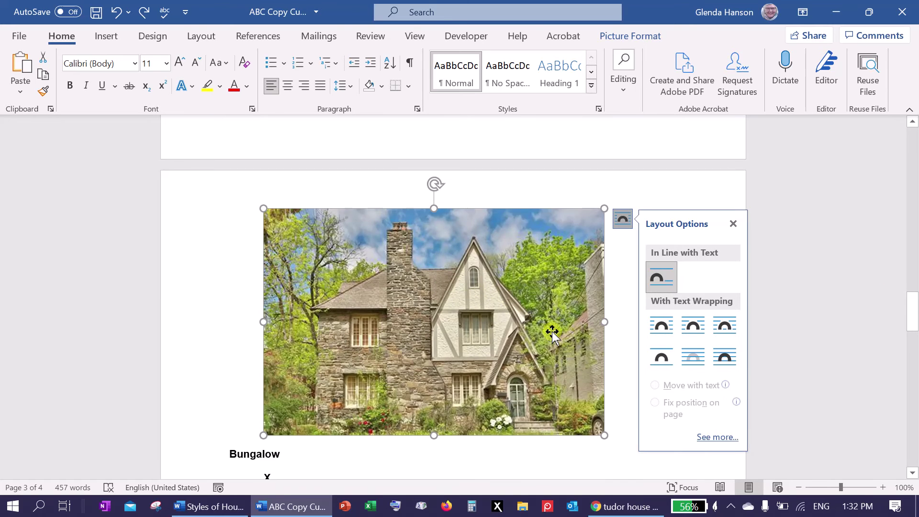
- Shrink the Tudor image proportionally to slightly under half its pasted width so it fits directly below the "Tudor" heading, and deselect it
left_click(495, 225)
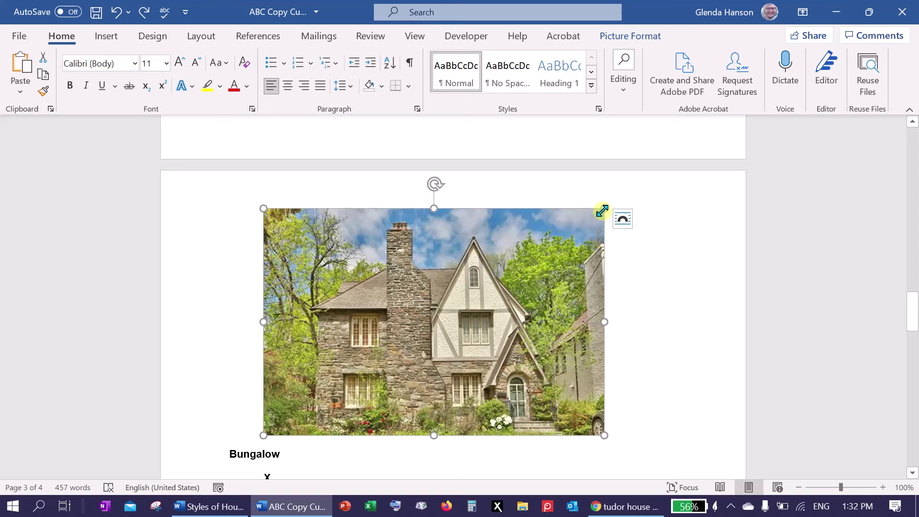
left_click_drag(599, 212, 418, 259)
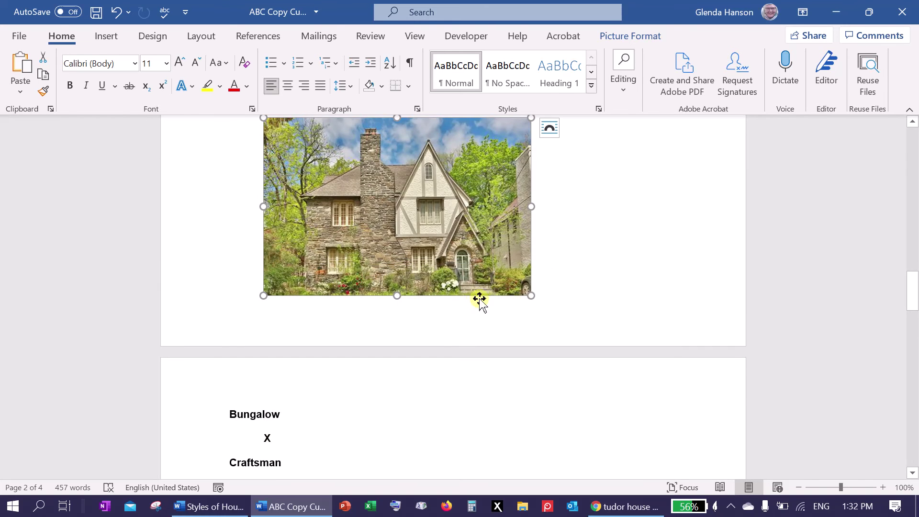
left_click_drag(531, 297, 470, 254)
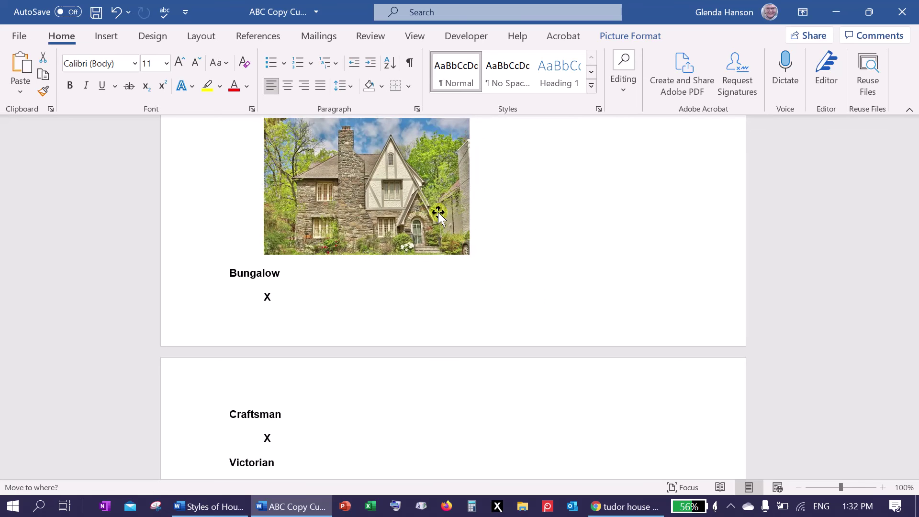
left_click_drag(911, 307, 912, 293)
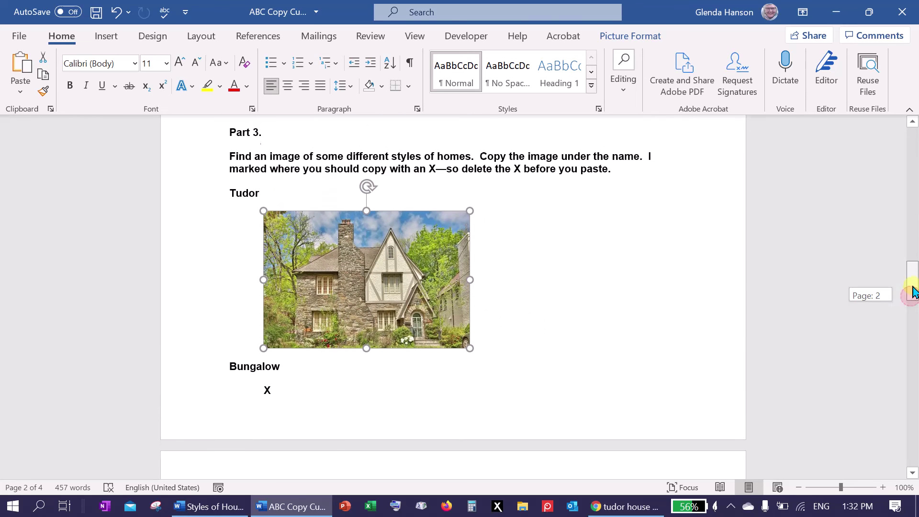
left_click_drag(469, 225, 382, 263)
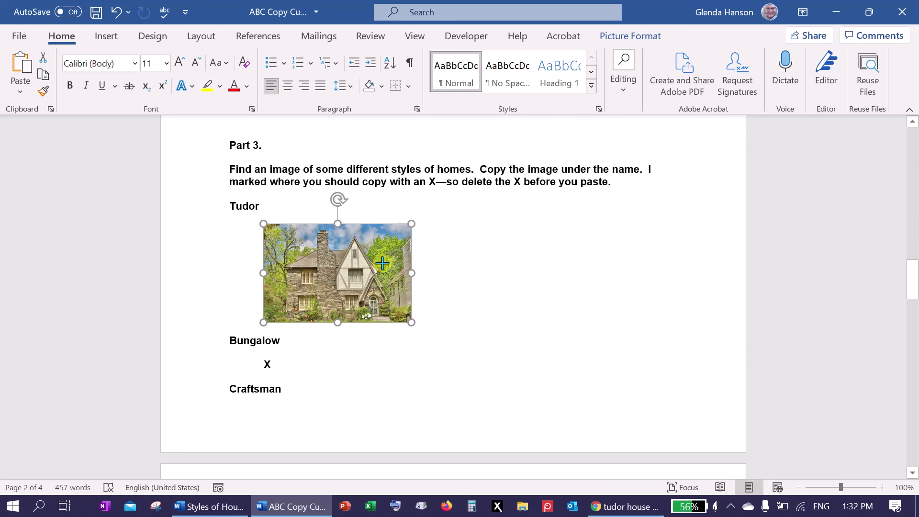
left_click(448, 277)
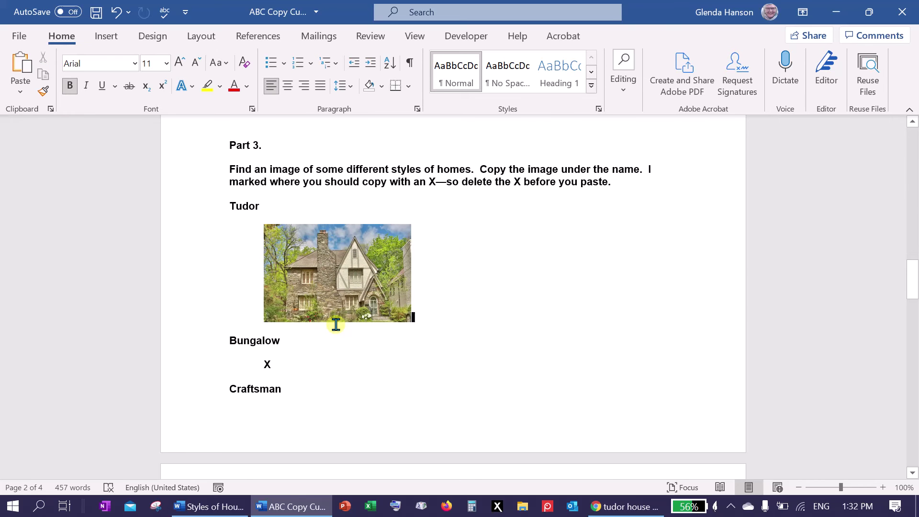
- Delete the X placeholder below "Bungalow" and switch to Chrome to run an image search for "bungalow"
left_click(286, 362)
key("BackSpace")
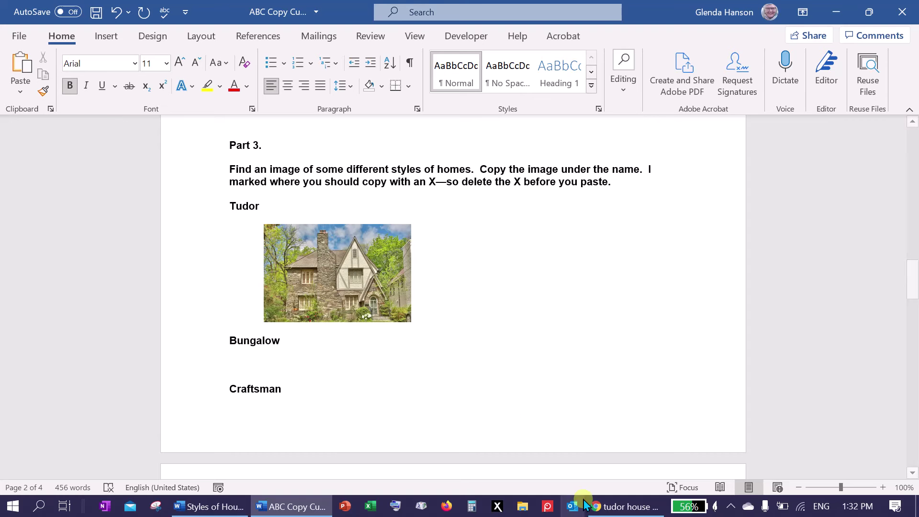
left_click(598, 506)
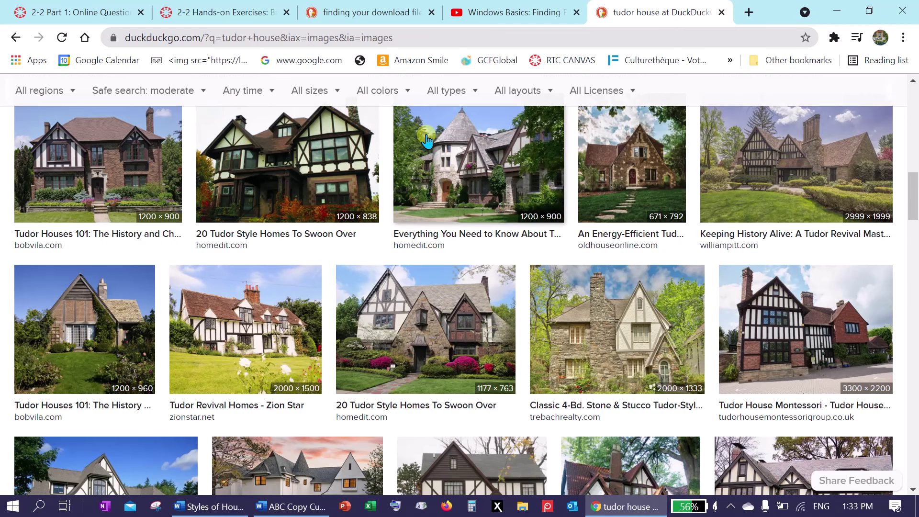
left_click(420, 40)
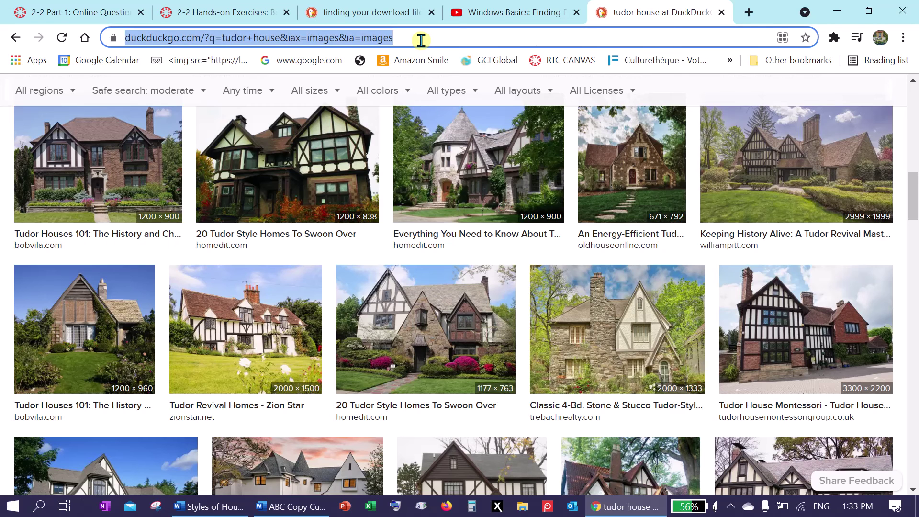
type("bungalow")
key("Return")
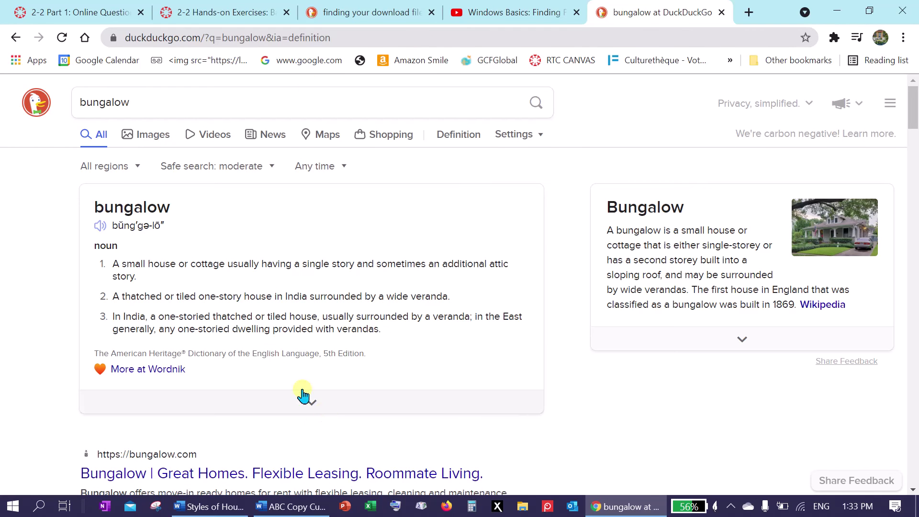
left_click(151, 137)
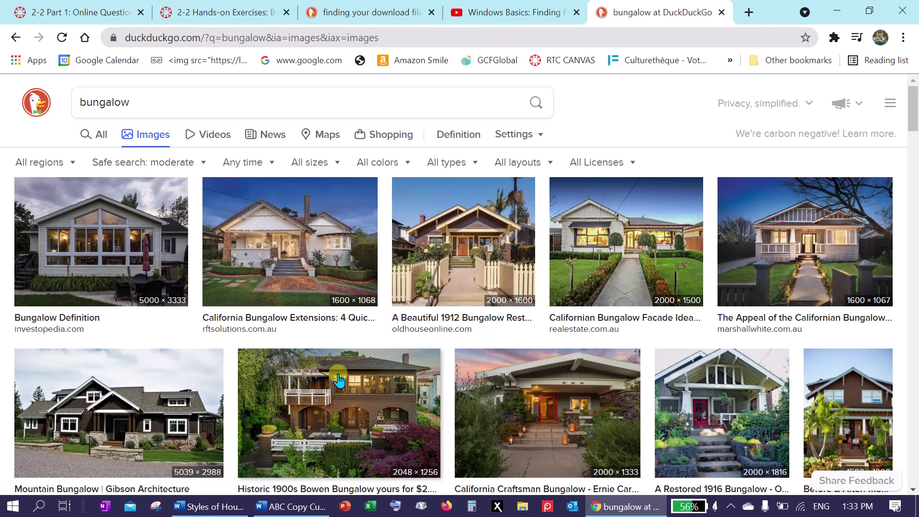
- Copy the "Charming Craftsman Bungalow" image from architecturaldesigns.com in the image results
left_click_drag(914, 118, 915, 158)
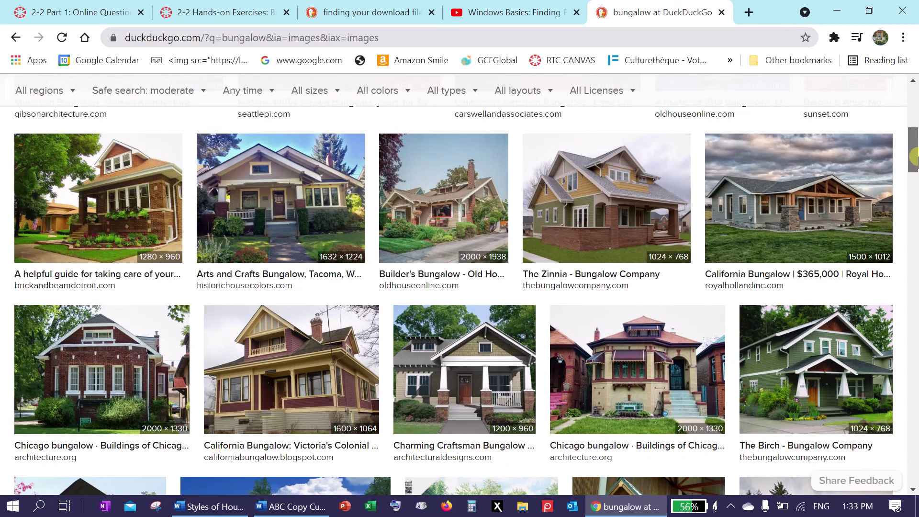
scroll(809, 315, "down", 1)
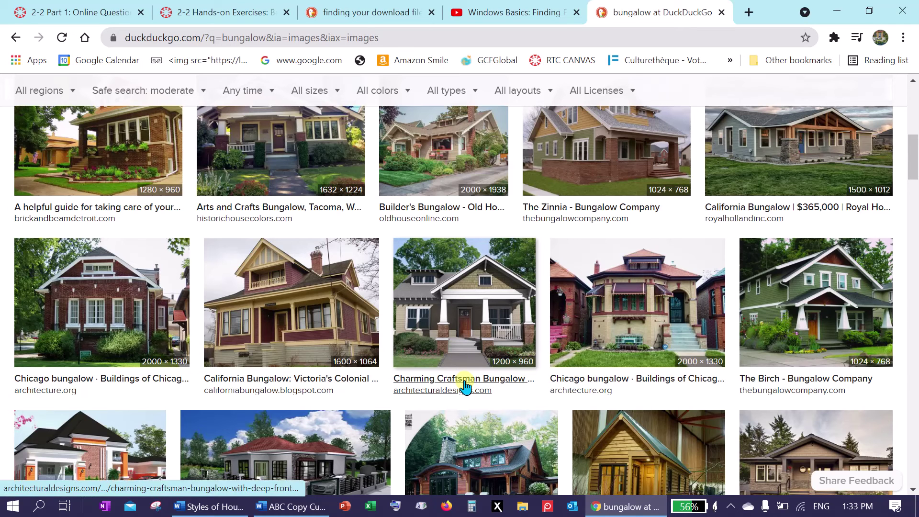
right_click(478, 309)
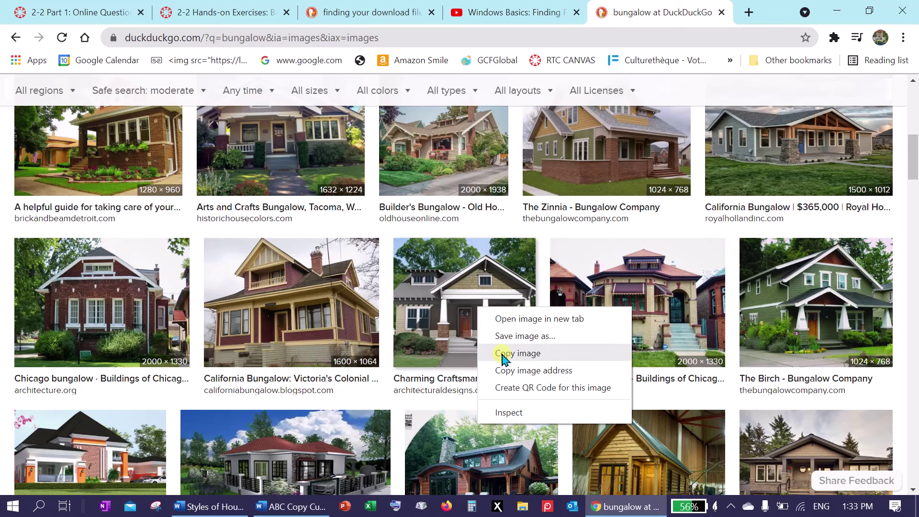
left_click(502, 356)
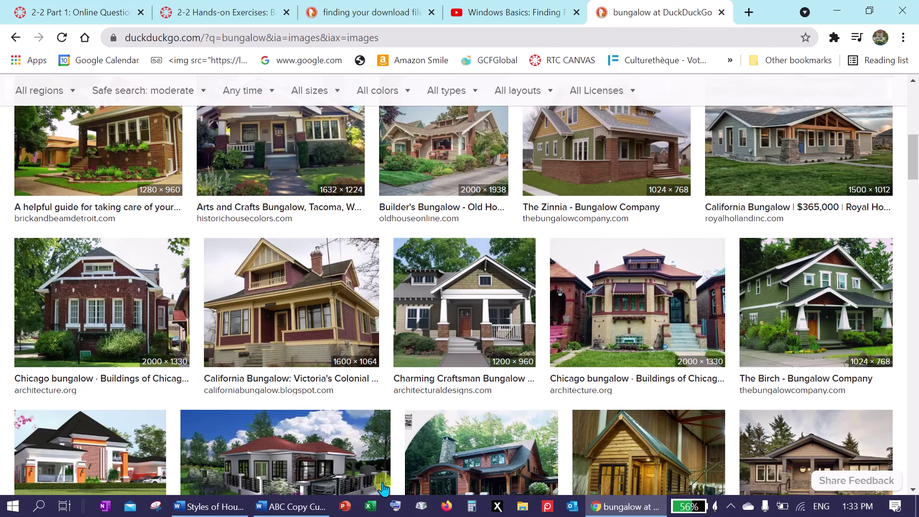
- Switch to the Word copy-and-paste document and extend the "Bungalow" heading to "Bungalow/Craftsman", with a new line below it
left_click(304, 508)
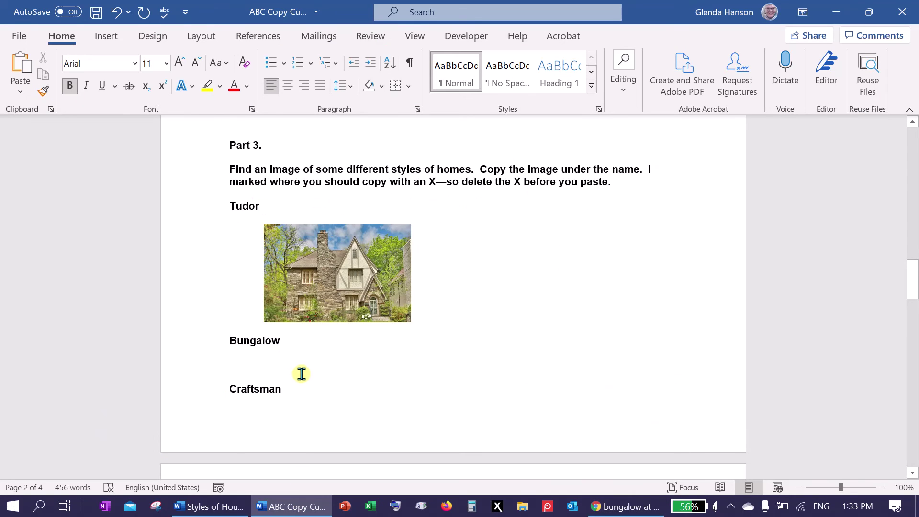
left_click(284, 342)
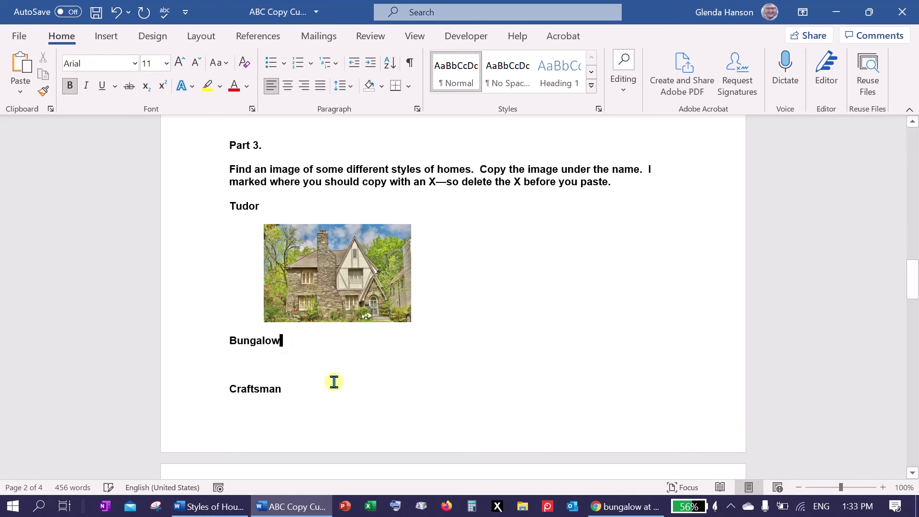
type("/Craft")
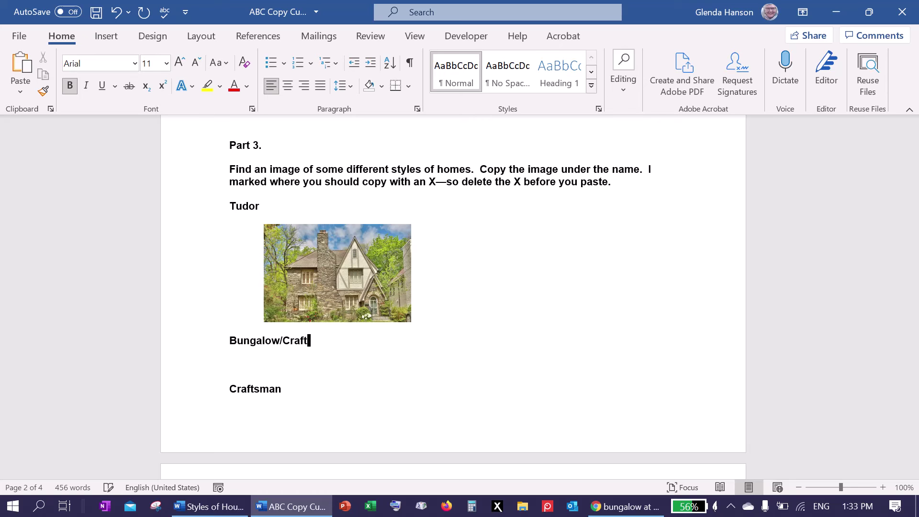
type("sman")
key("Return")
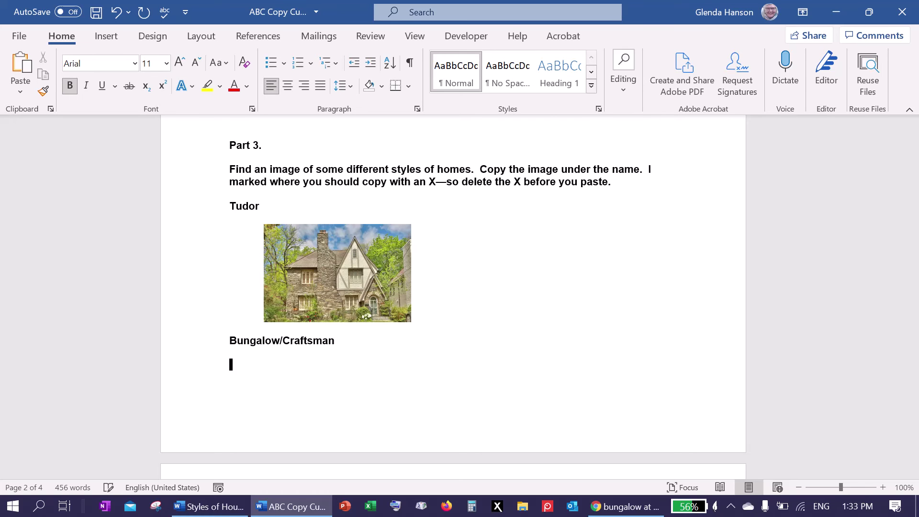
- Paste the copied bungalow image below the "Bungalow/Craftsman" heading and shrink it proportionally to about half its pasted width
key("ctrl+v")
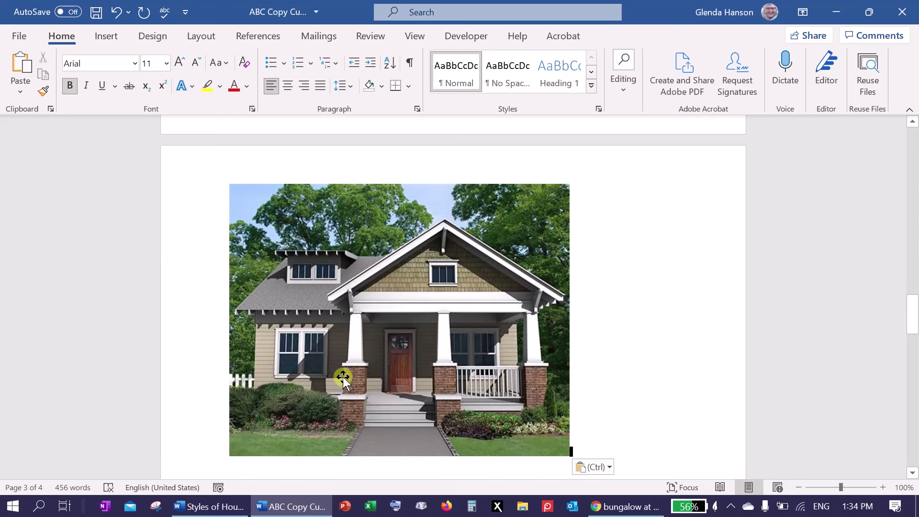
left_click(371, 386)
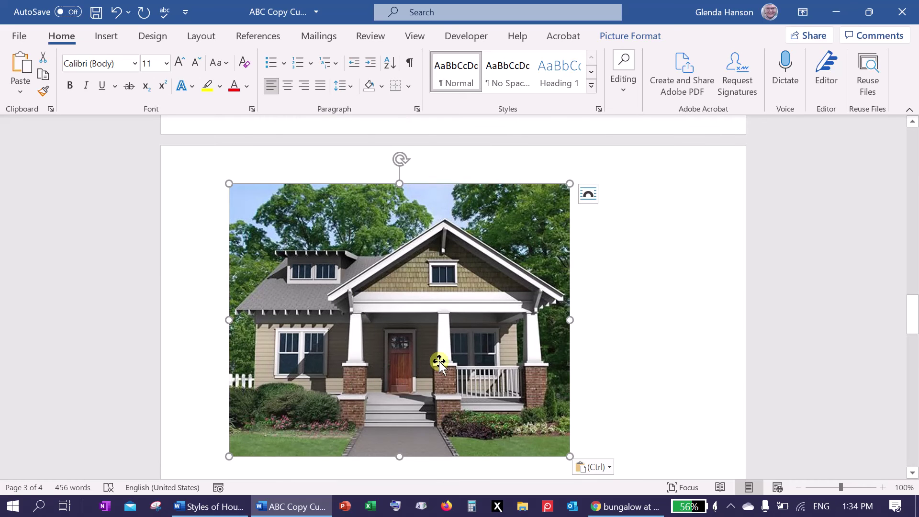
left_click_drag(226, 458, 383, 220)
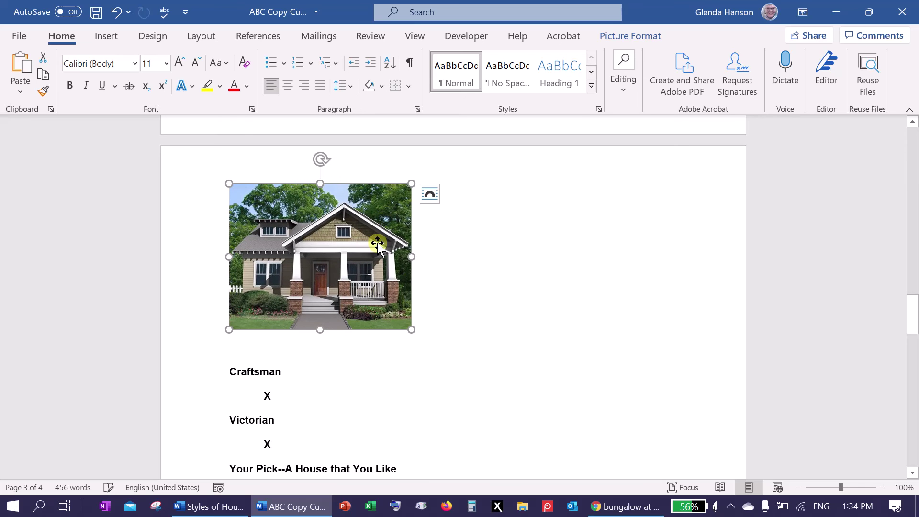
- Try stretching the bungalow image's width and height separately, undo both changes, and deselect the image
left_click_drag(398, 258, 607, 270)
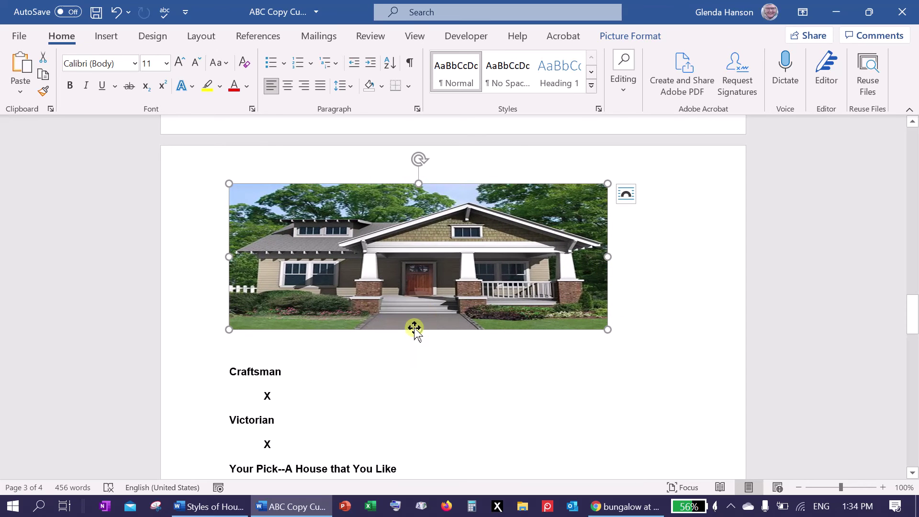
left_click_drag(418, 330, 468, 318)
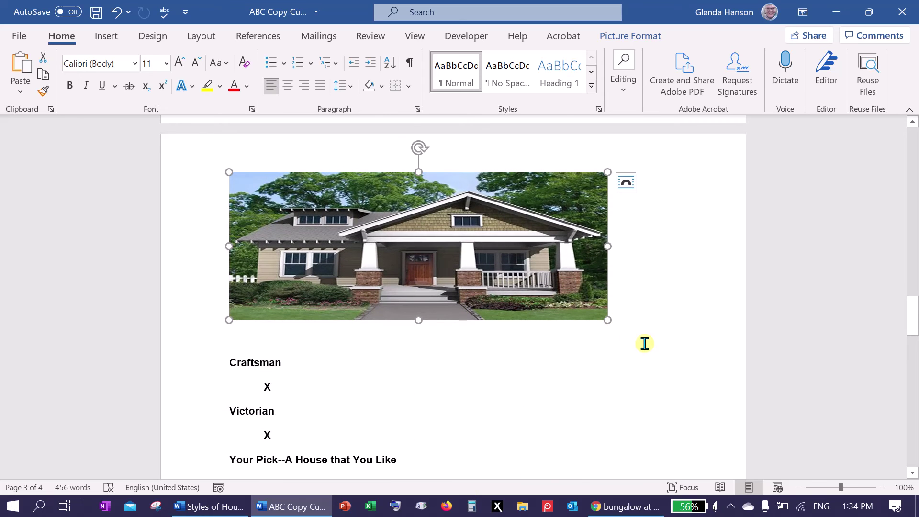
key("ctrl+z")
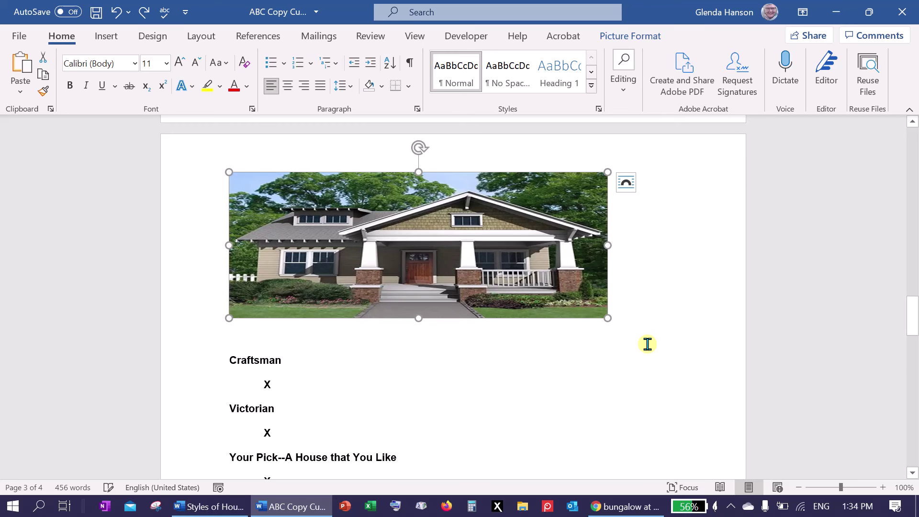
key("ctrl+z")
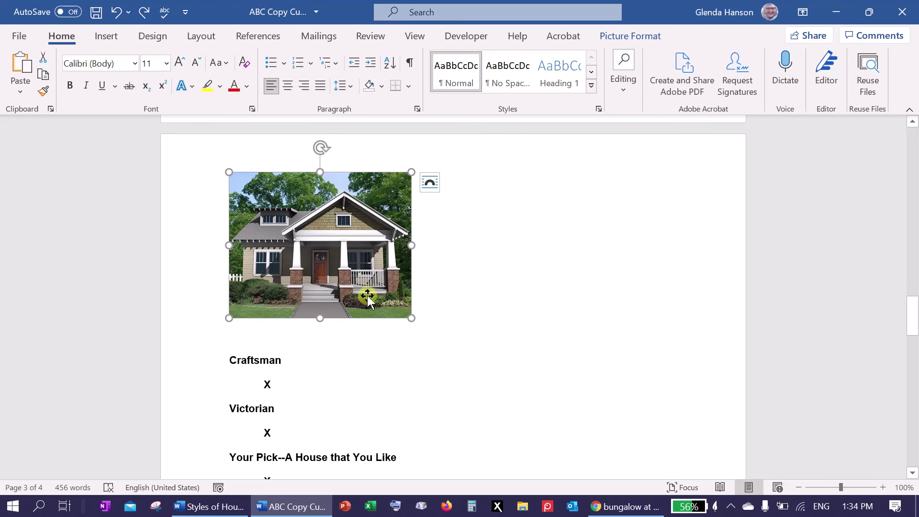
left_click(425, 317)
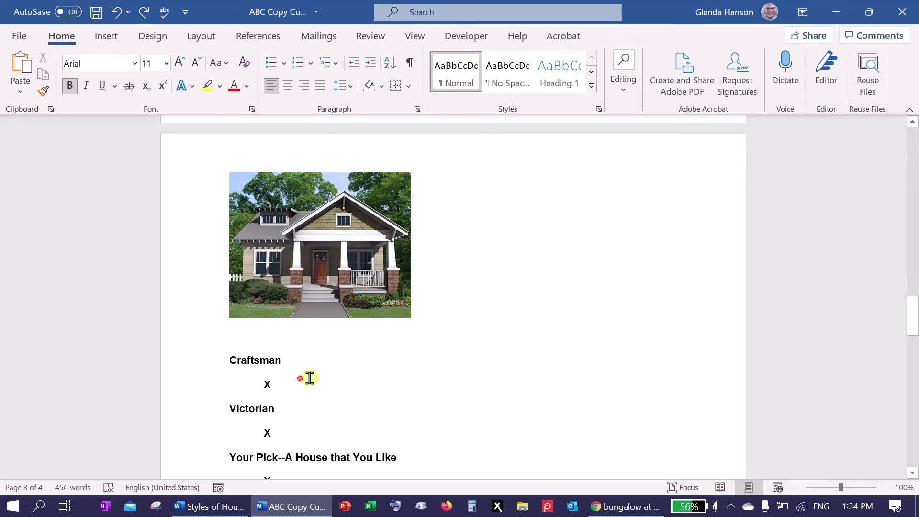
- Delete the X placeholder below "Craftsman" and switch to Chrome to run an image search for "craftsman"
left_click(292, 386)
key("BackSpace")
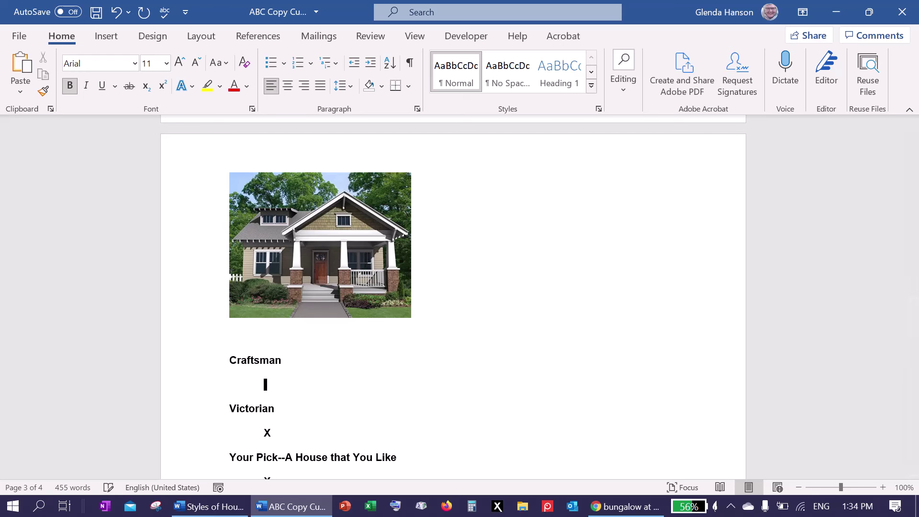
left_click(617, 509)
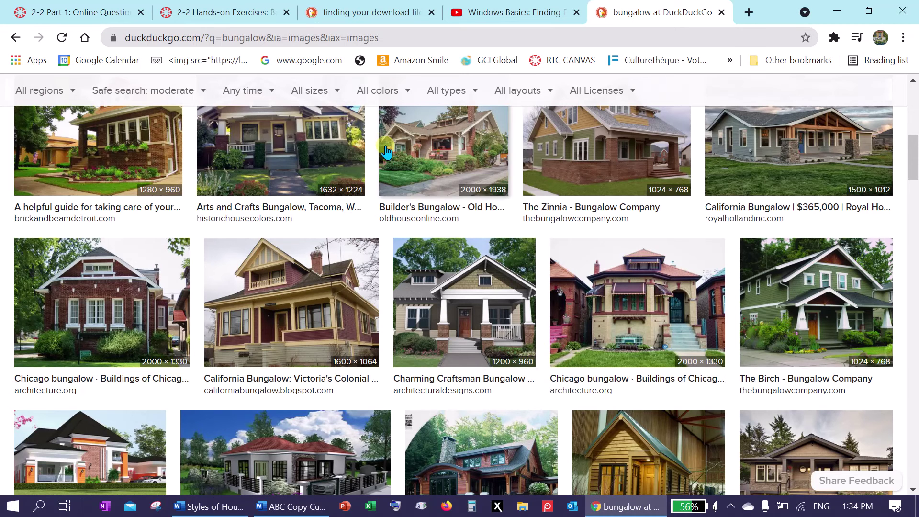
left_click(364, 39)
type("c")
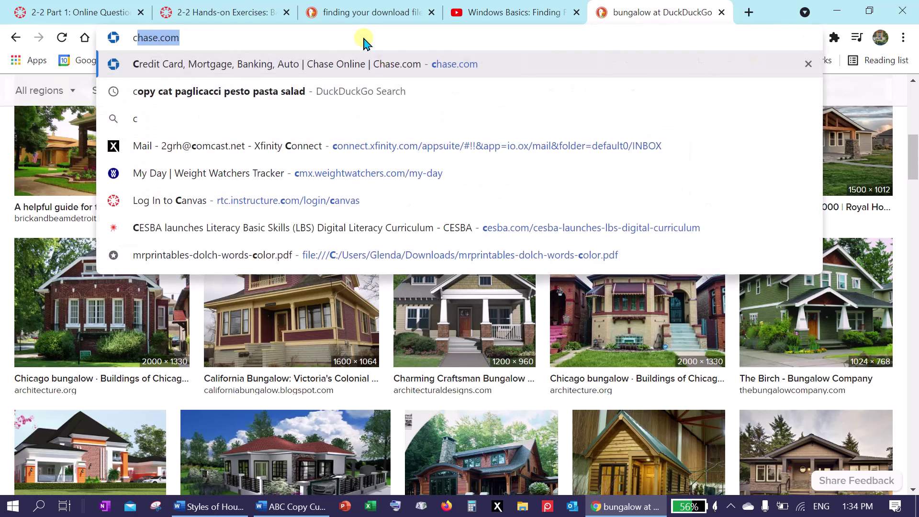
type("raftsman")
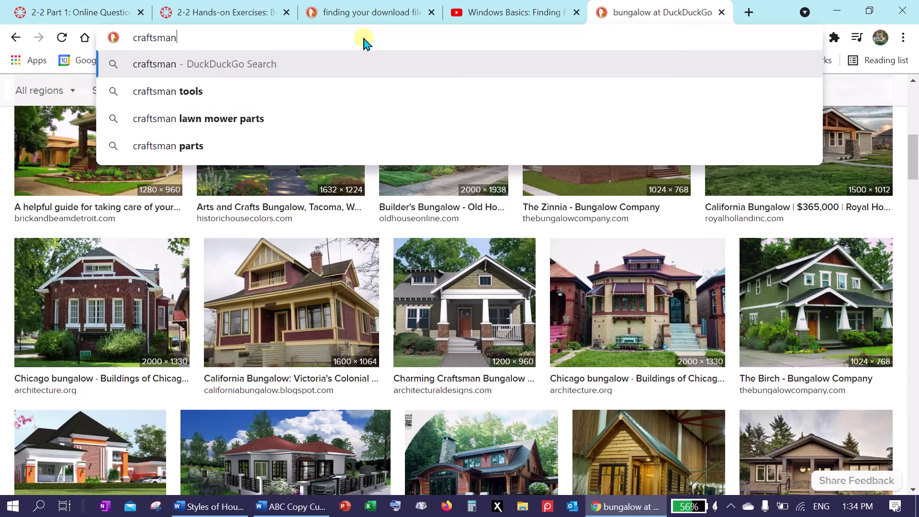
key("Return")
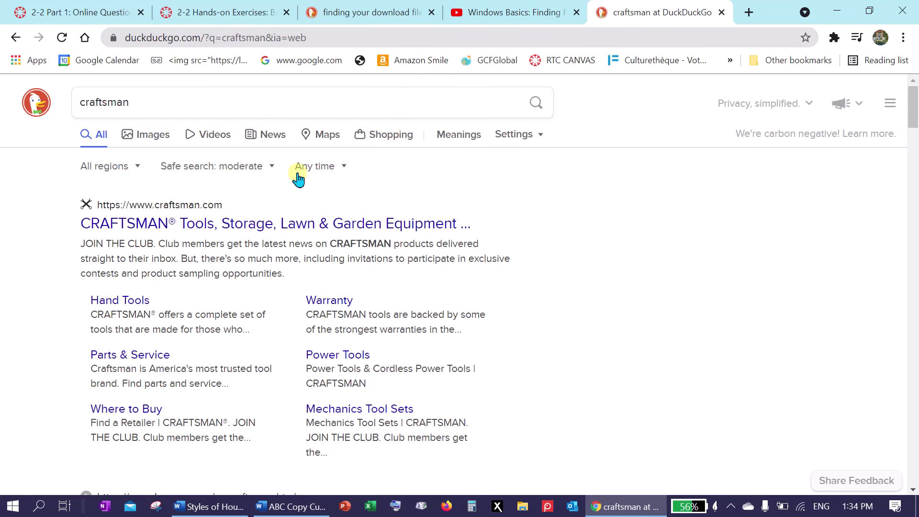
left_click(157, 139)
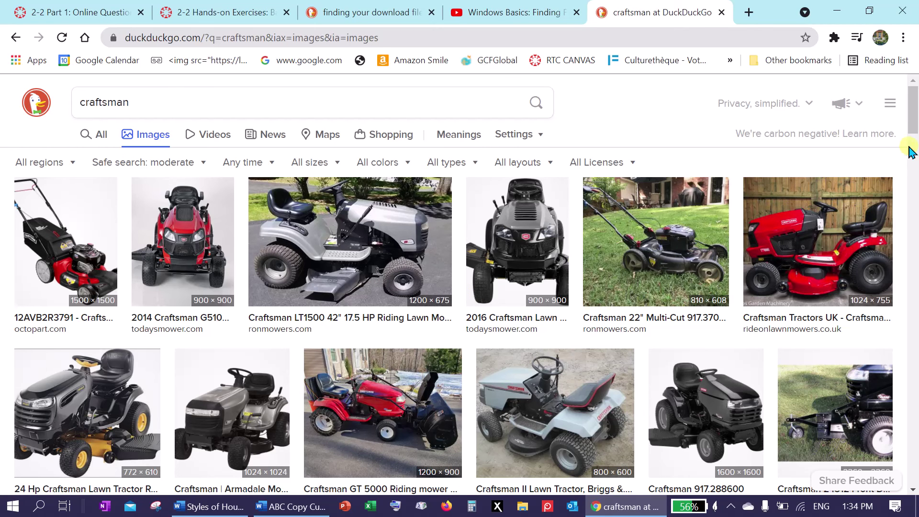
- Refine the image search to "craftsman house"
left_click(148, 102)
type("house")
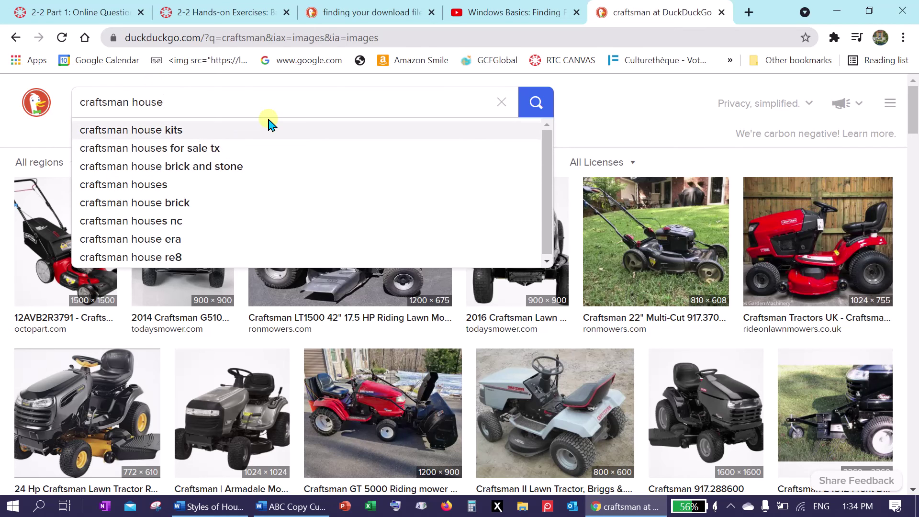
key("Return")
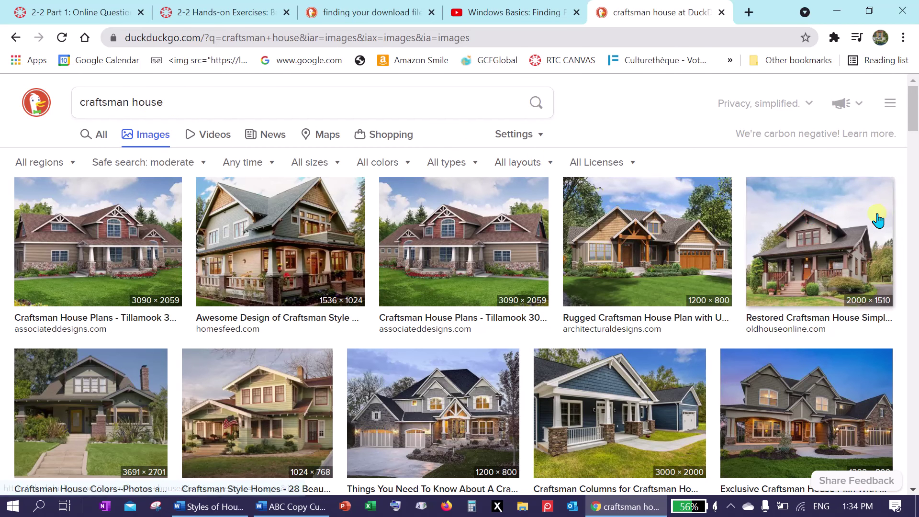
- Copy the "Craftsman Home Torch Lake Northern Michigan" image from aarondraperconstruction.com in the image results
left_click_drag(915, 123, 916, 164)
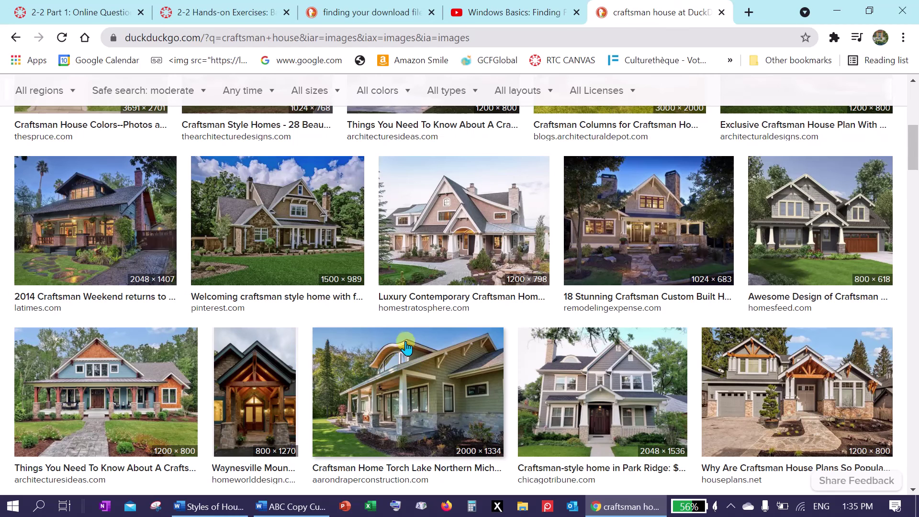
left_click(401, 391)
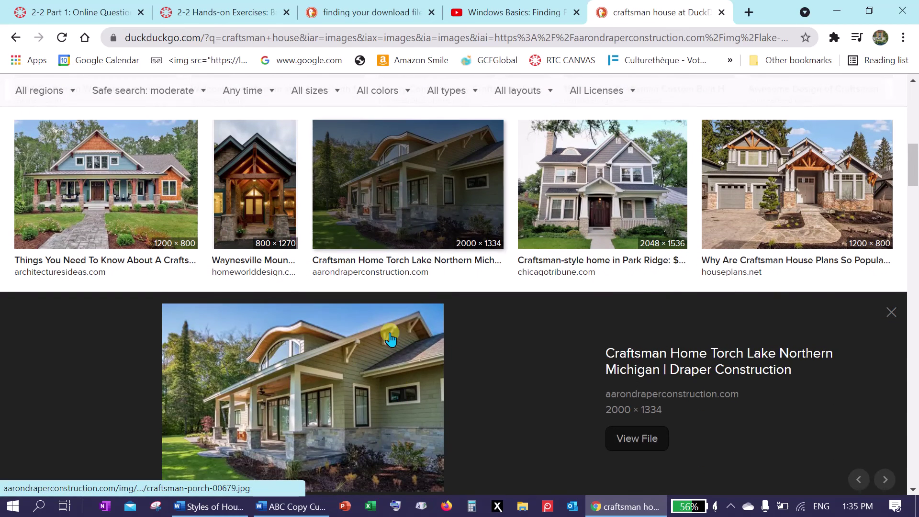
right_click(361, 395)
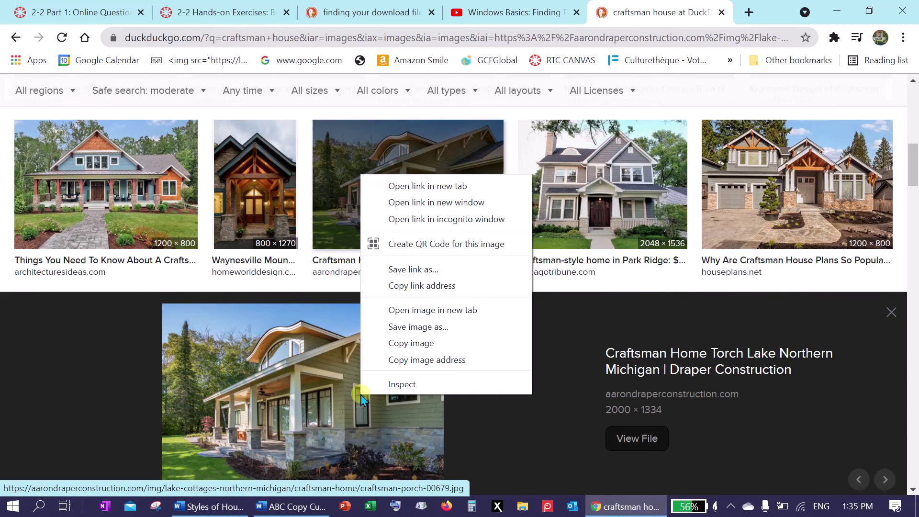
left_click(405, 343)
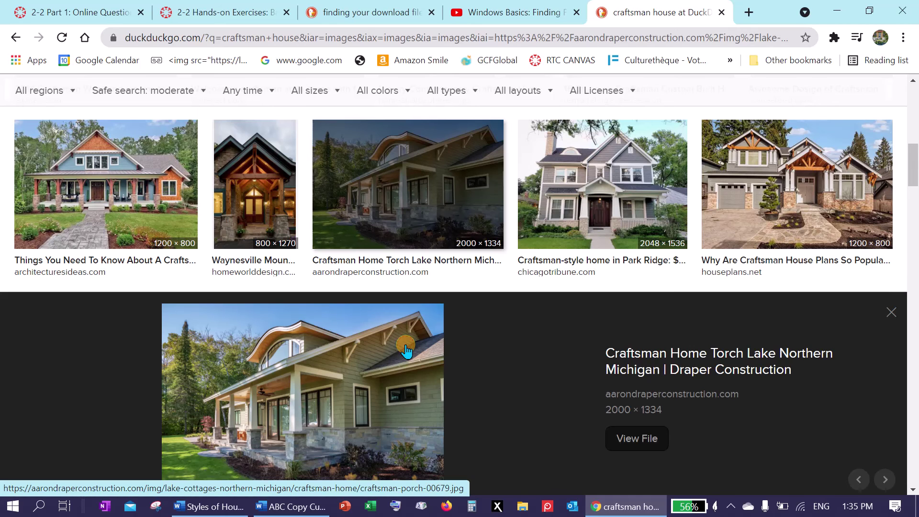
- Switch to the Word document, paste the image below "Craftsman", and shrink it proportionally to about half its pasted width
left_click(312, 505)
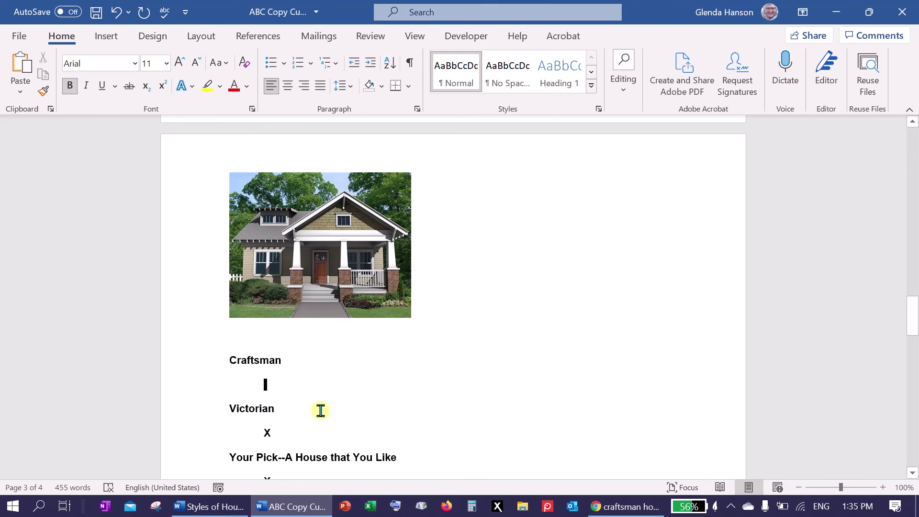
key("ctrl+v")
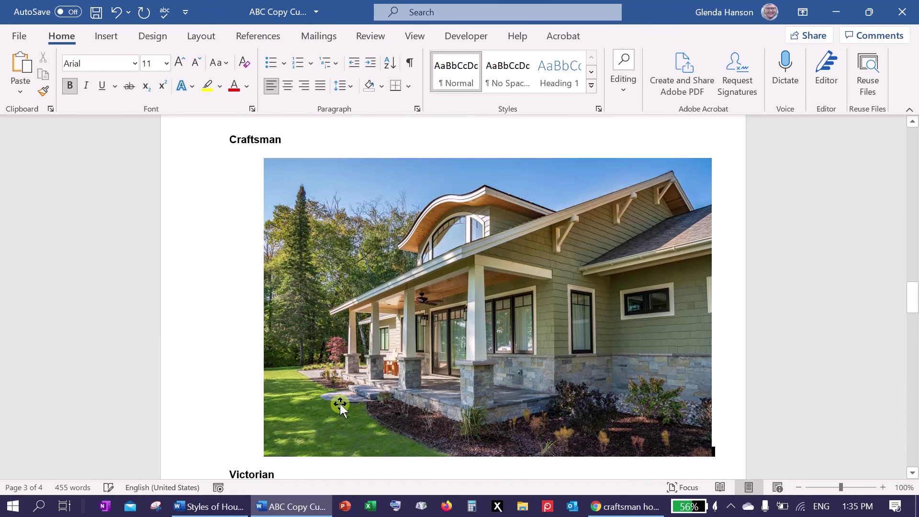
left_click(363, 375)
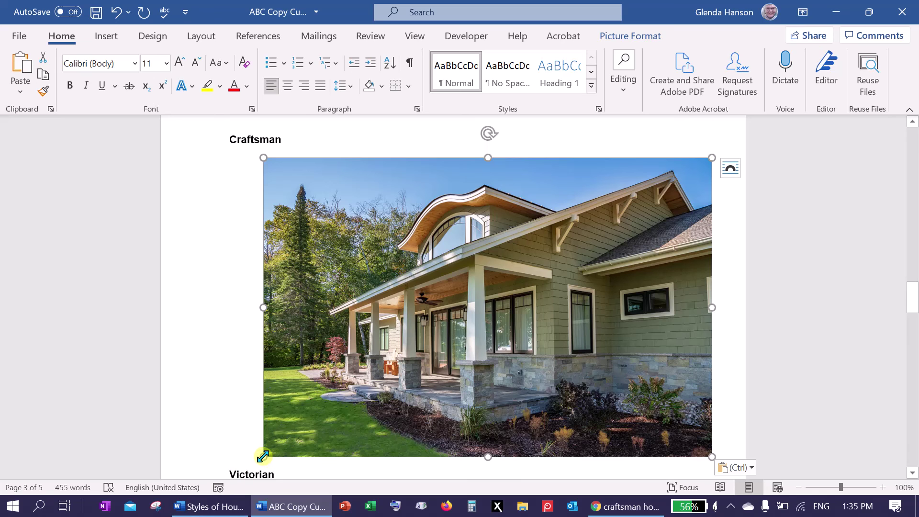
left_click_drag(264, 456, 495, 201)
left_click(550, 282)
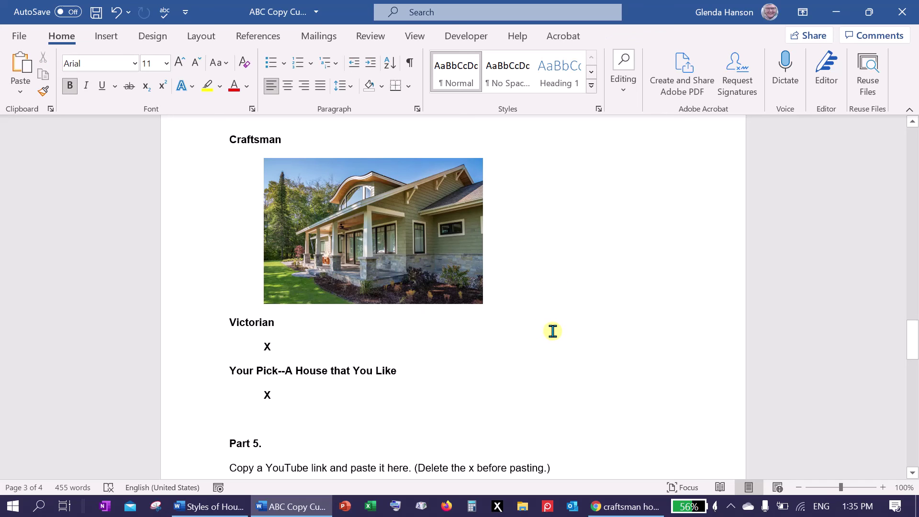
left_click(322, 347)
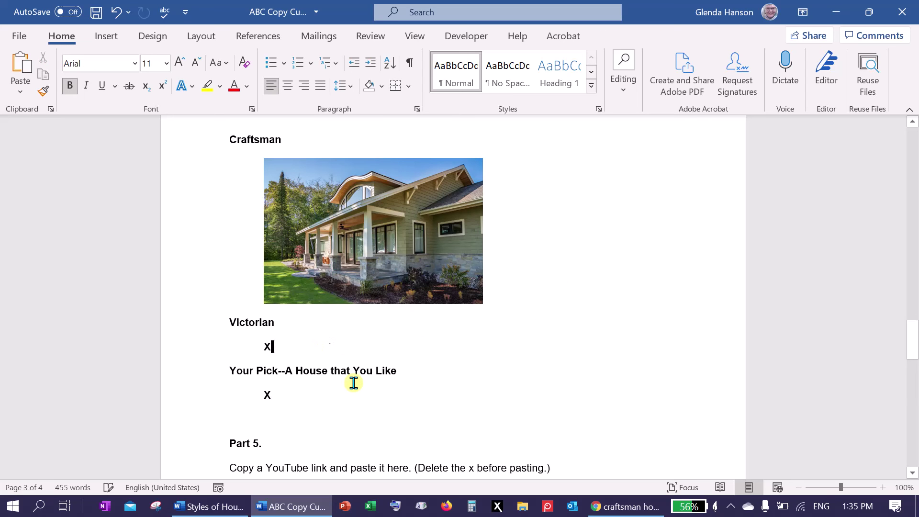
left_click(375, 412)
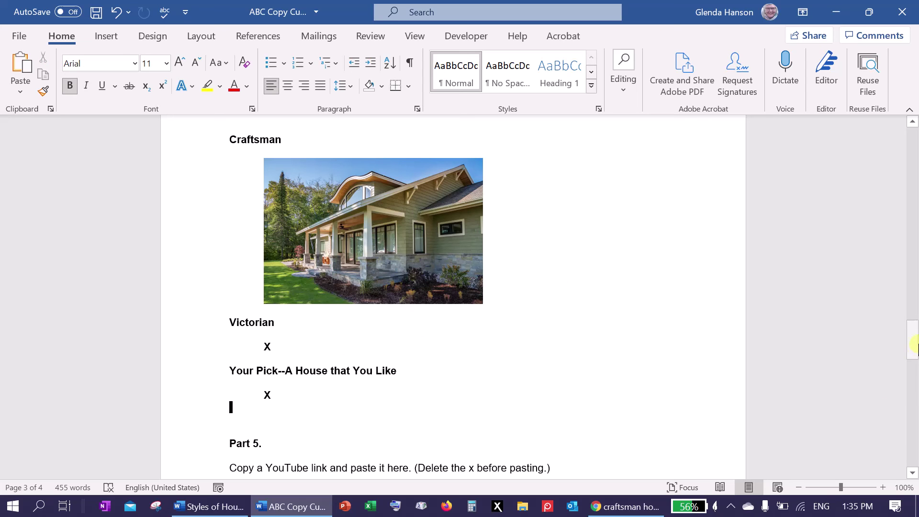
scroll(913, 347, "down", 3)
- Switch to Chrome, search for "war houses seattle", and browse the image results
left_click(283, 313)
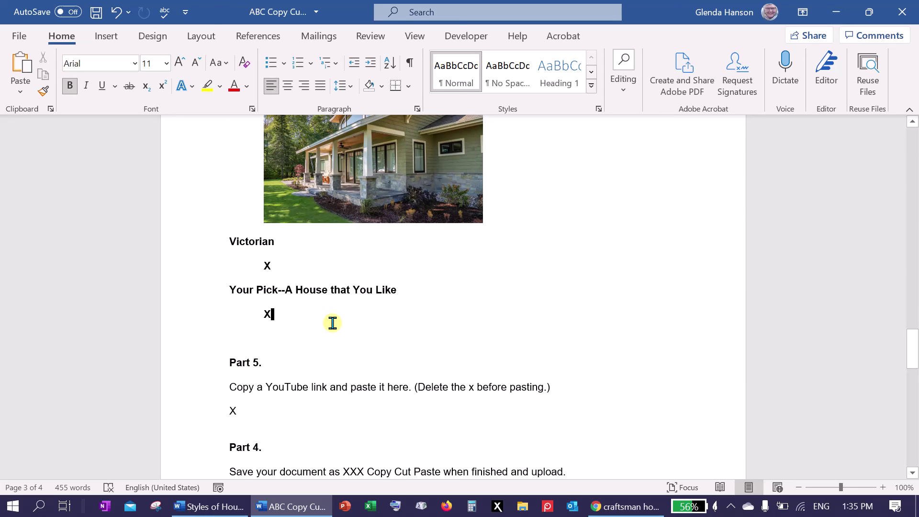
left_click(617, 508)
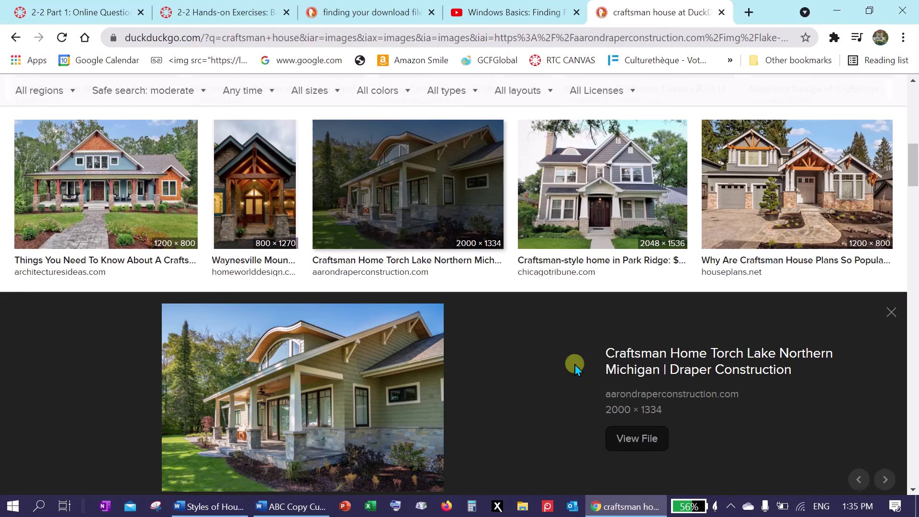
left_click(456, 38)
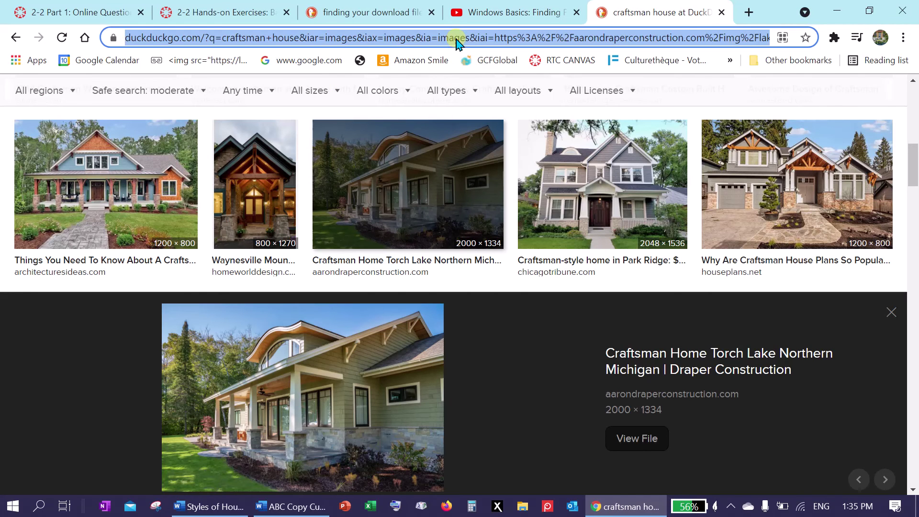
type("war")
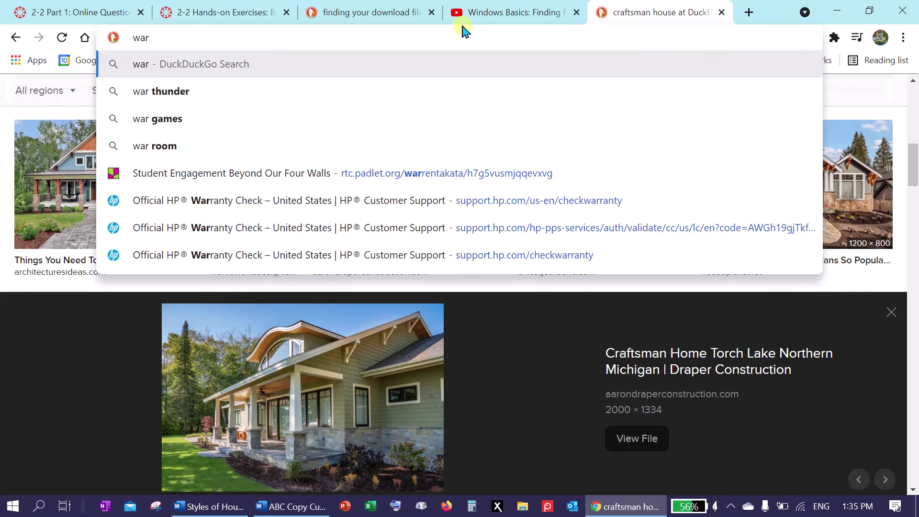
type(" houses")
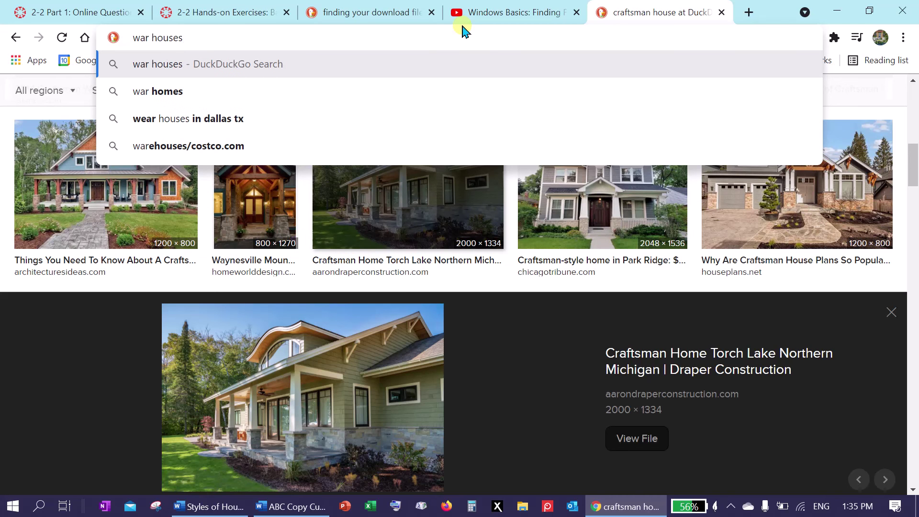
type(" seattle")
key("Return")
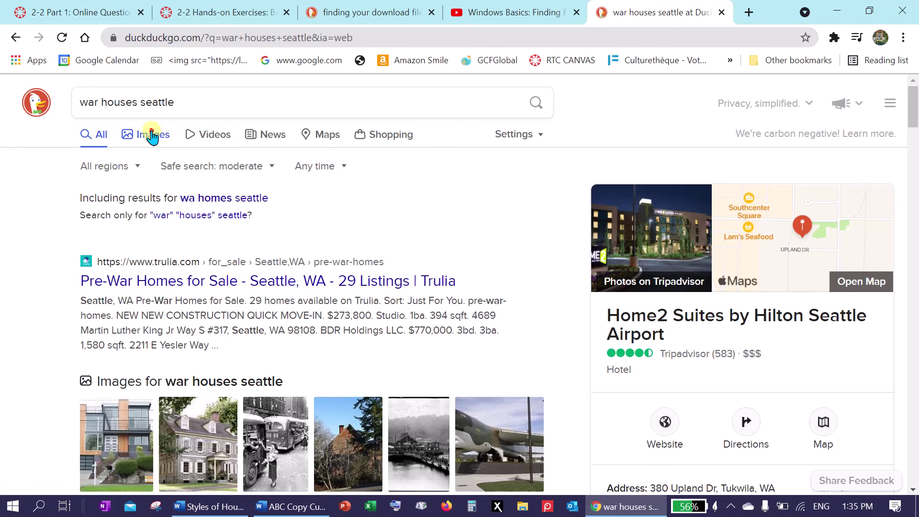
left_click(152, 136)
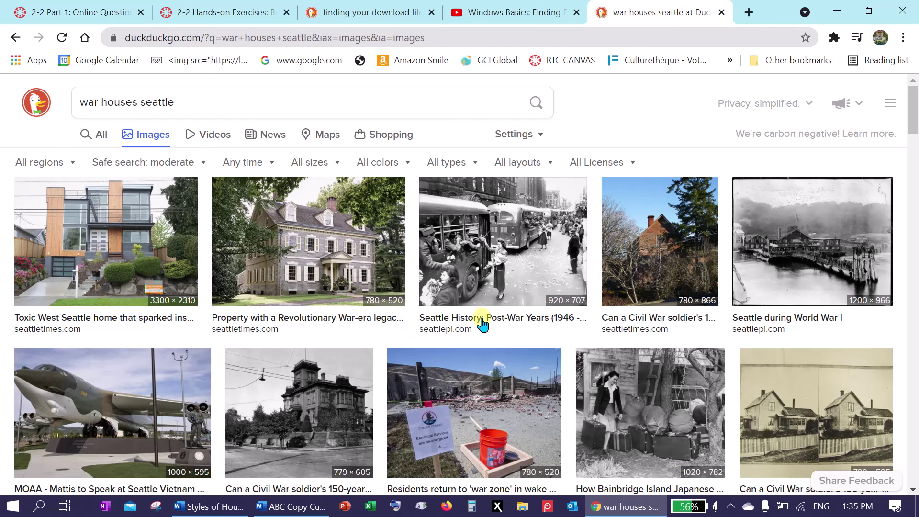
left_click_drag(915, 120, 458, 179)
- Look through the web results for "war houses seattle", clear "seattle" from the query, and close the search tab
left_click(14, 38)
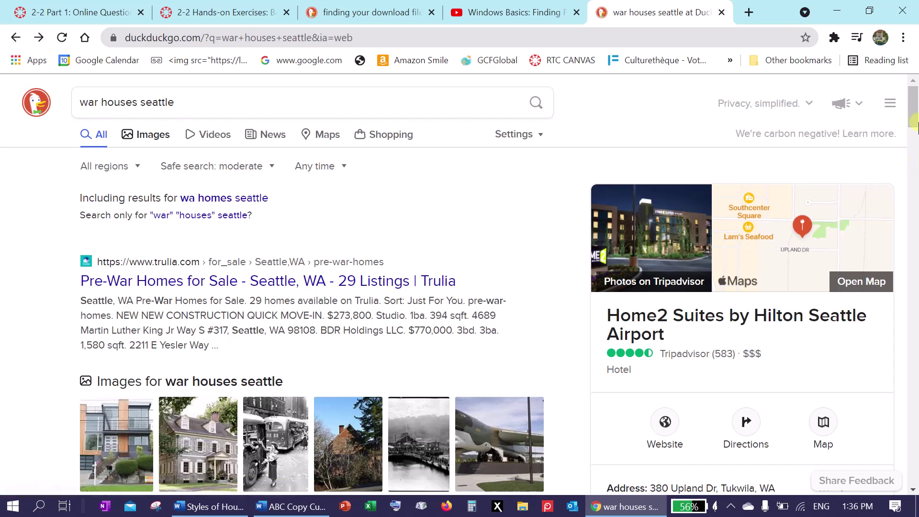
left_click_drag(914, 114, 915, 183)
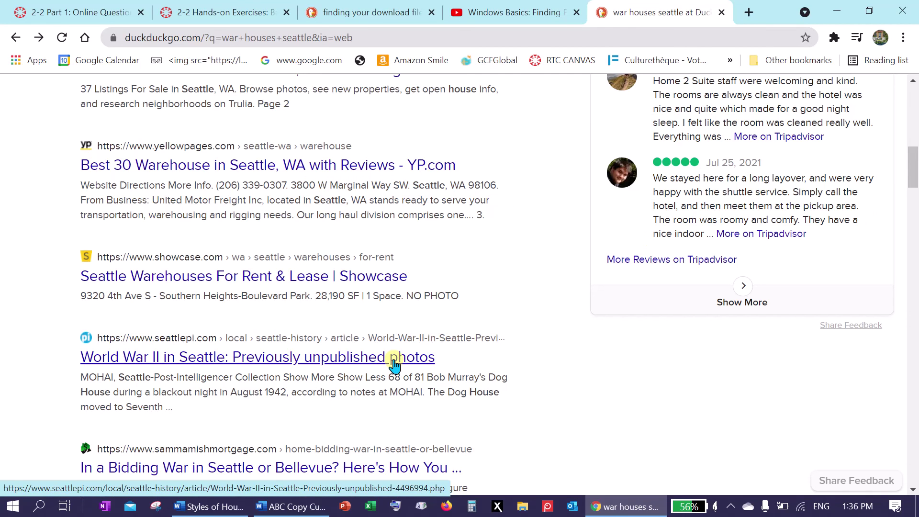
left_click_drag(913, 172, 914, 115)
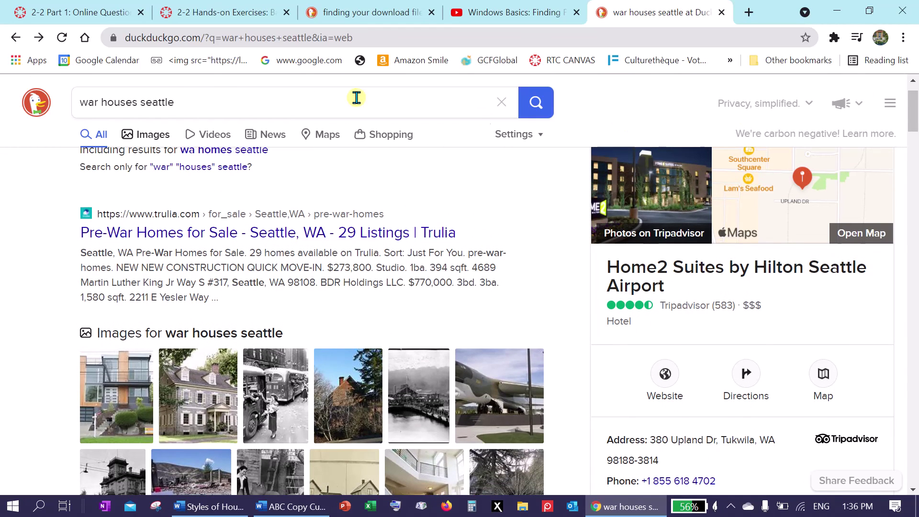
left_click(196, 98)
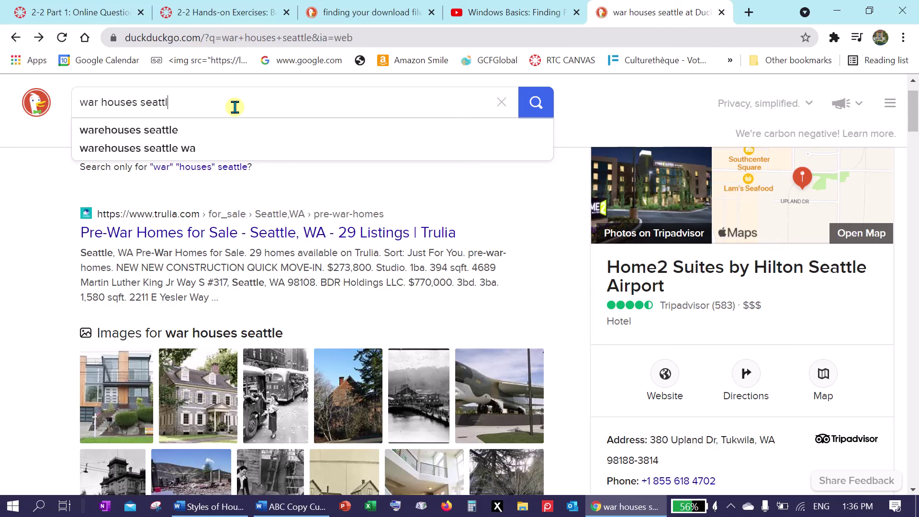
key("BackSpace")
key("BackSpace")
key("BackSpace")
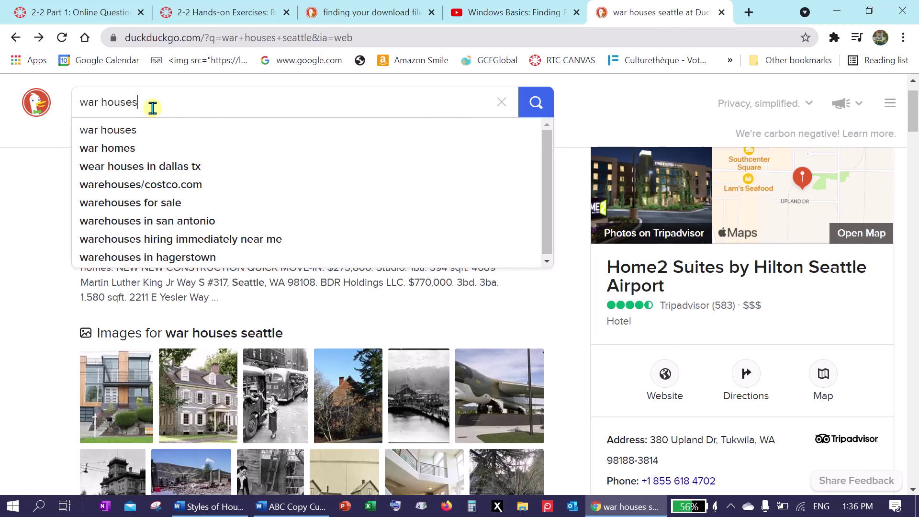
left_click(721, 13)
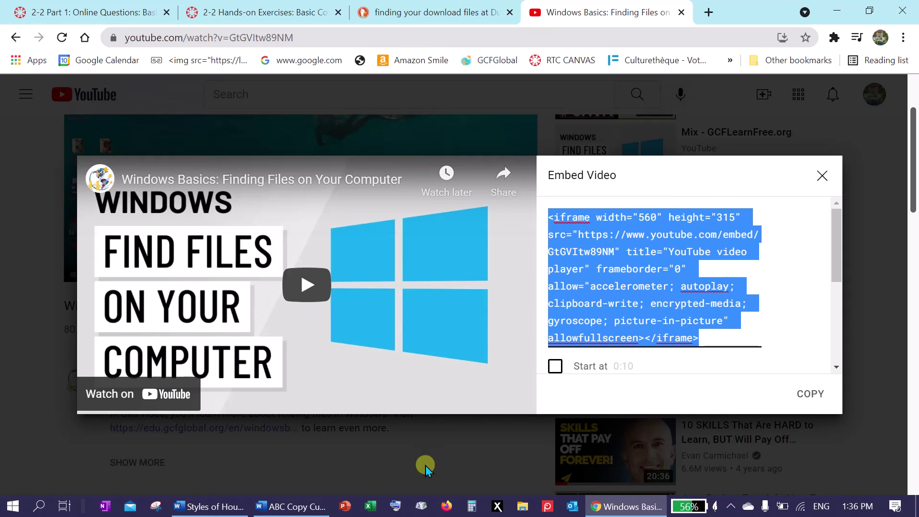
- Switch to the Word document and delete the X placeholder under Part 5
left_click(293, 507)
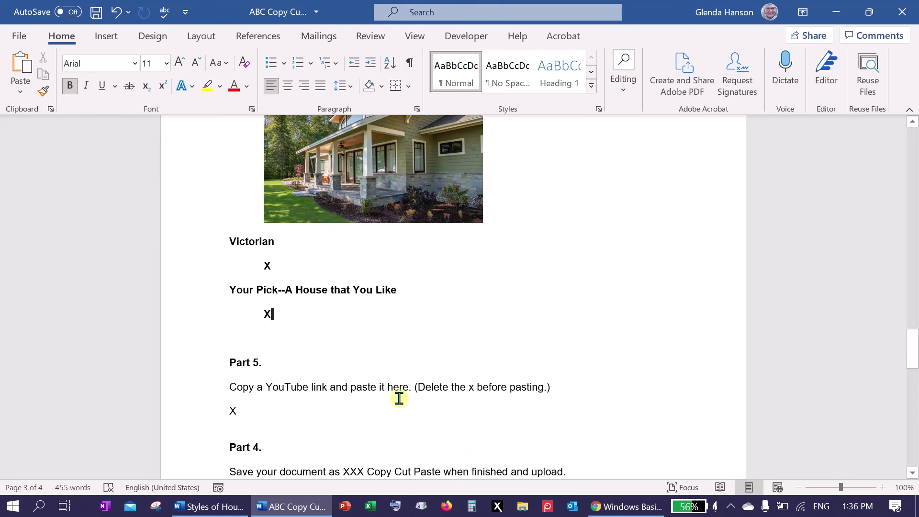
left_click(281, 406)
key("BackSpace")
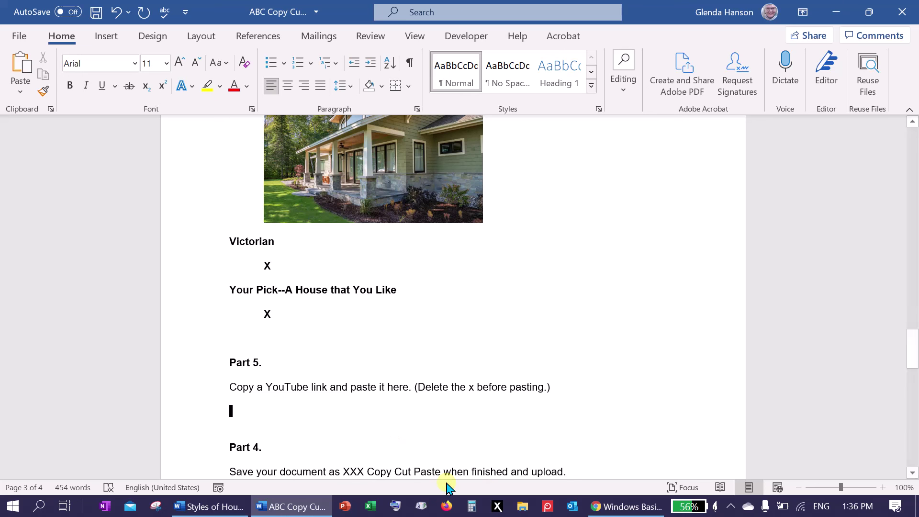
- Switch to Chrome and search YouTube for "chris botti"
left_click(619, 507)
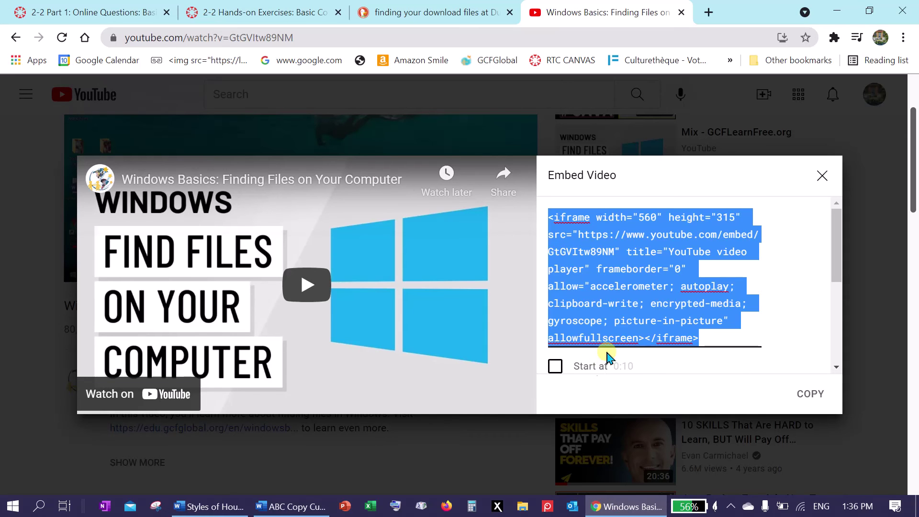
left_click(565, 31)
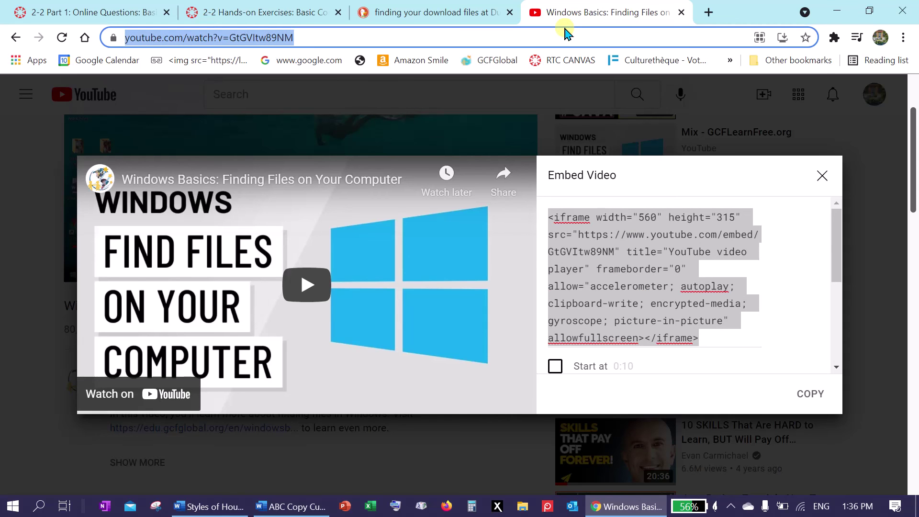
type("youtube.com")
key("Tab")
type("chris")
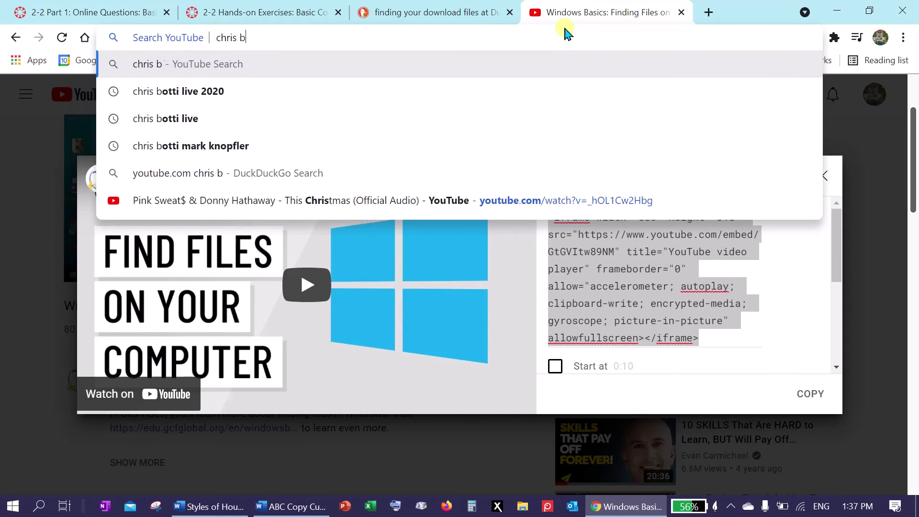
type(" botti")
key("Return")
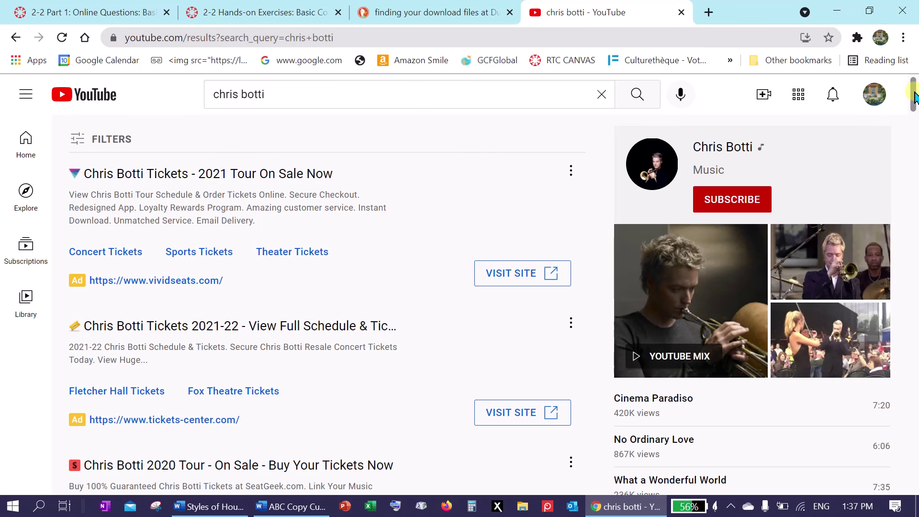
- Open the Chris Botti video "What a Wonderful World", skip the ad, and pause playback
scroll(914, 95, "down", 5)
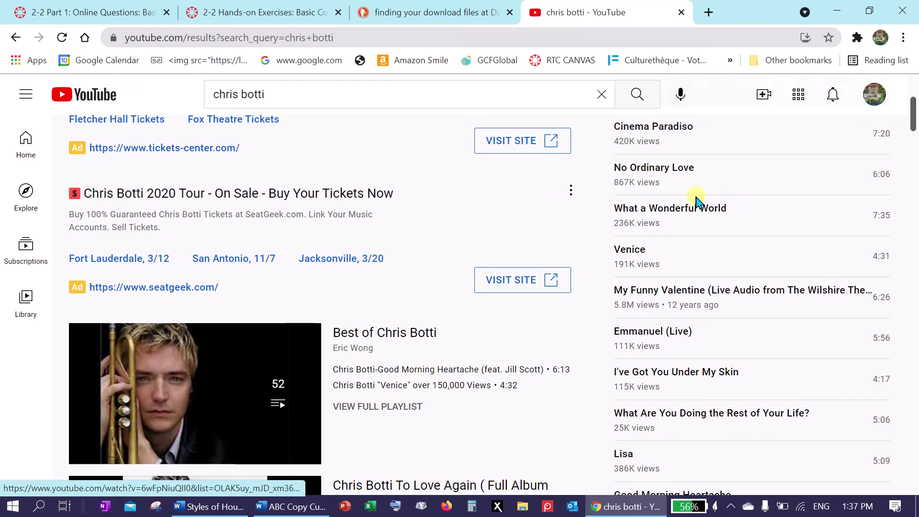
left_click(693, 209)
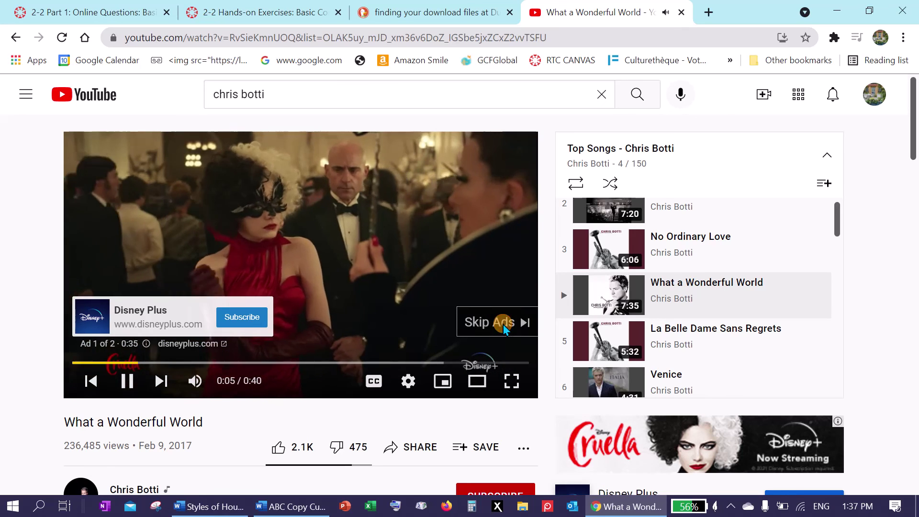
left_click(504, 327)
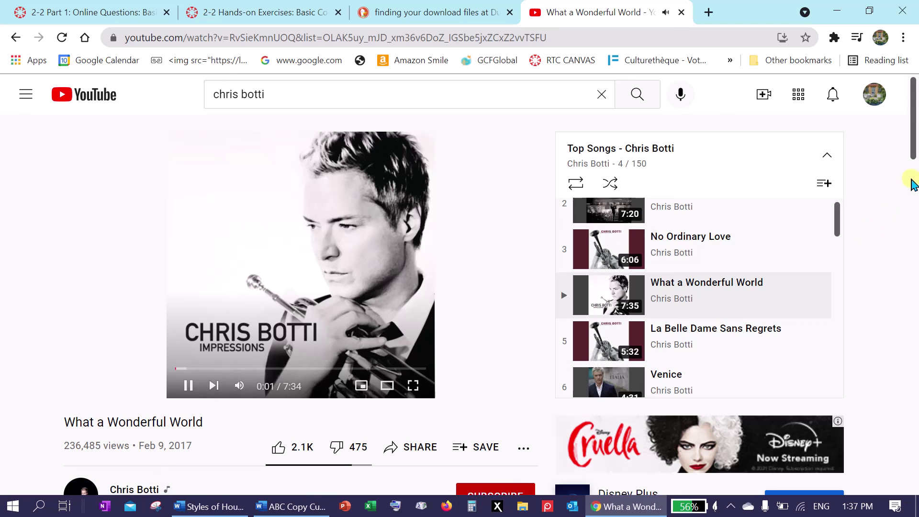
scroll(911, 219, "down", 4)
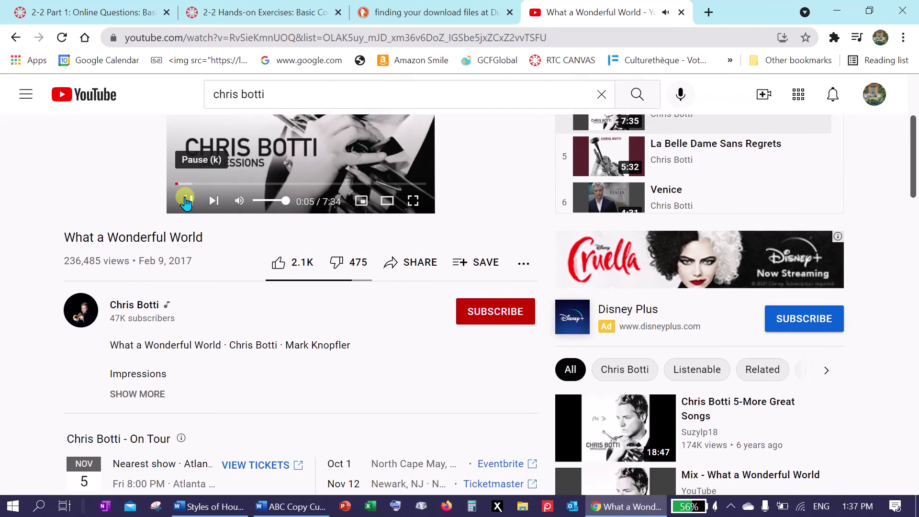
left_click(184, 198)
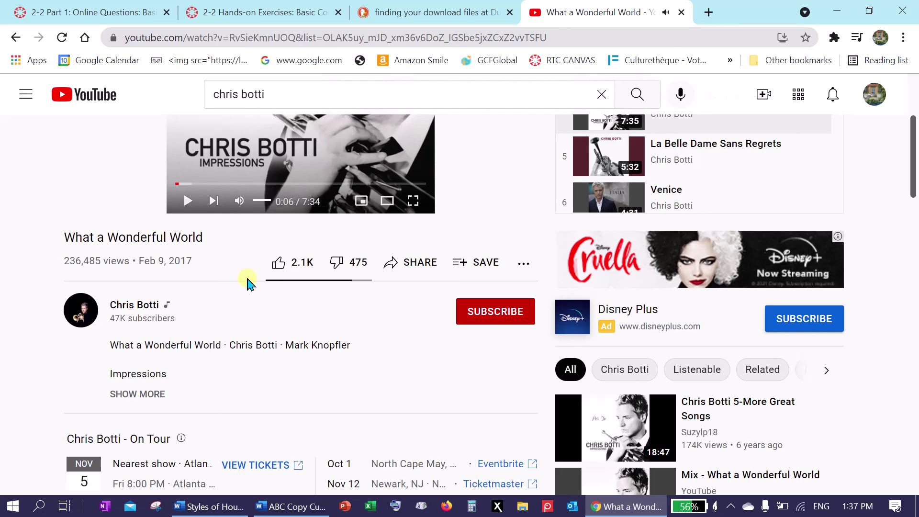
- Copy the video's share link and paste it under Part 5 of the Word document, followed by a new line
left_click(413, 267)
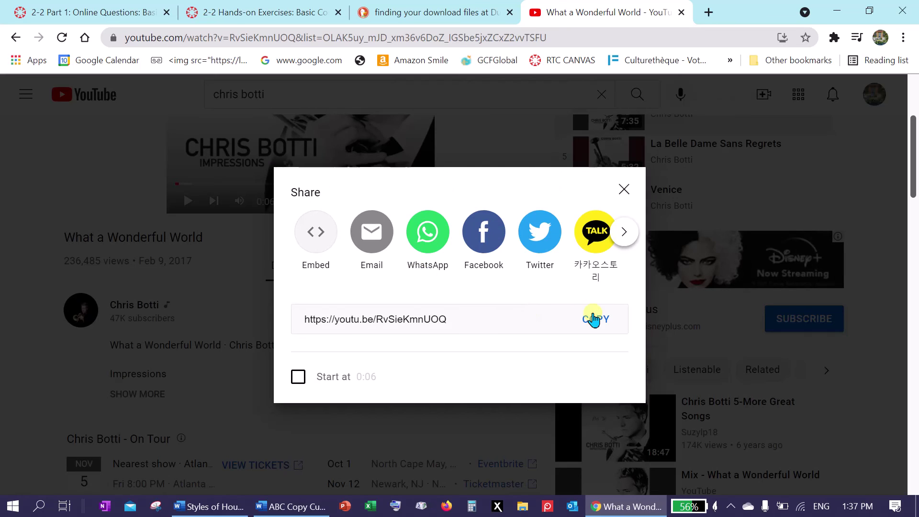
left_click(596, 320)
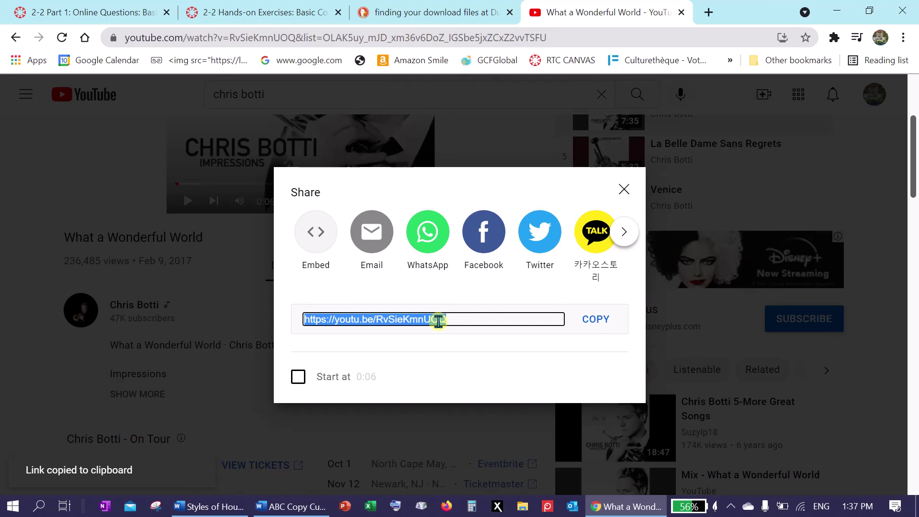
left_click(292, 506)
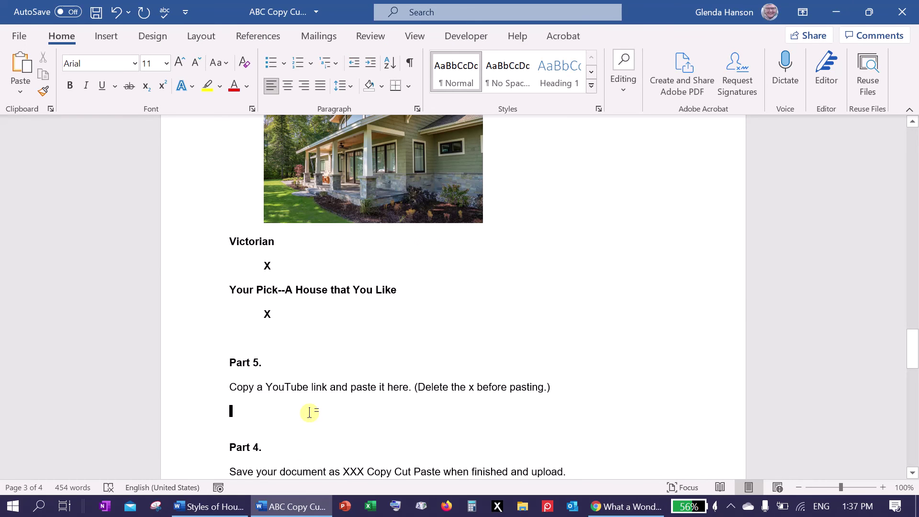
key("ctrl+v")
key("Return")
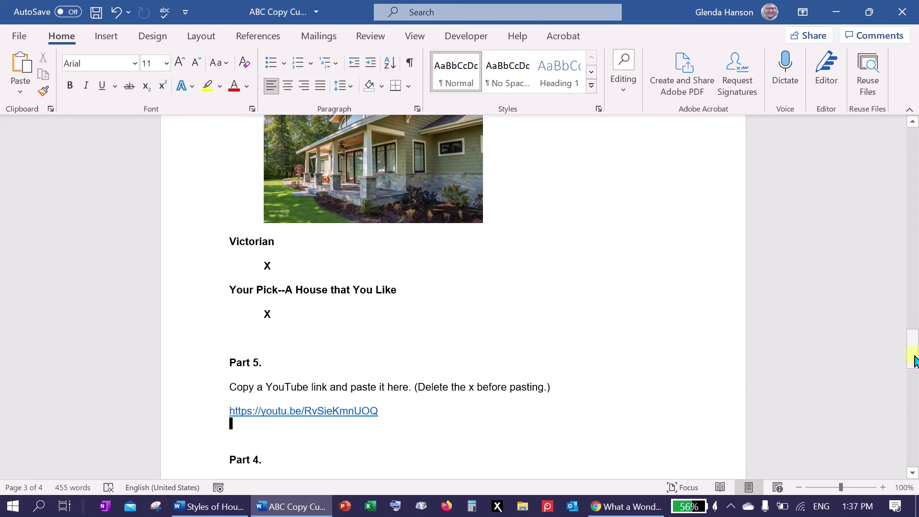
- Save the document as "ABC Copy Cut Paste Exercise" in the Downloads folder, in Word Document (*.docx) format
scroll(914, 362, "down", 4)
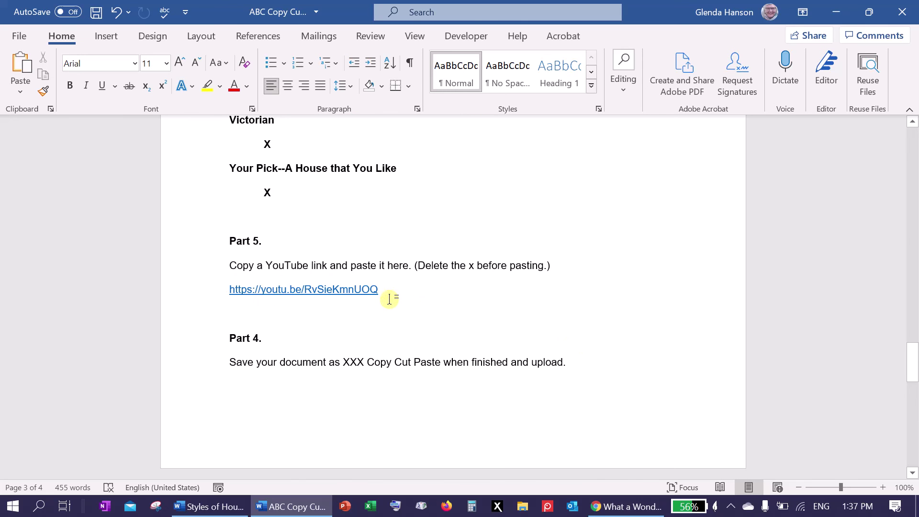
left_click(596, 370)
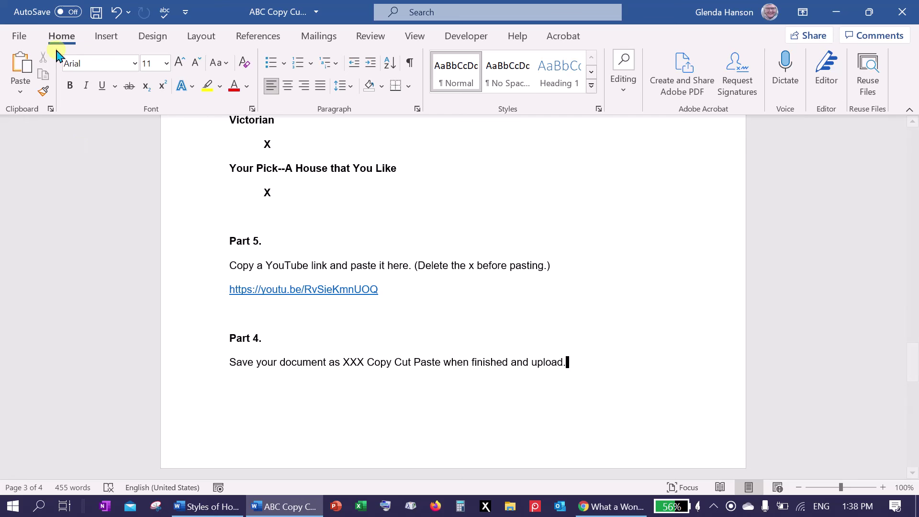
left_click(19, 36)
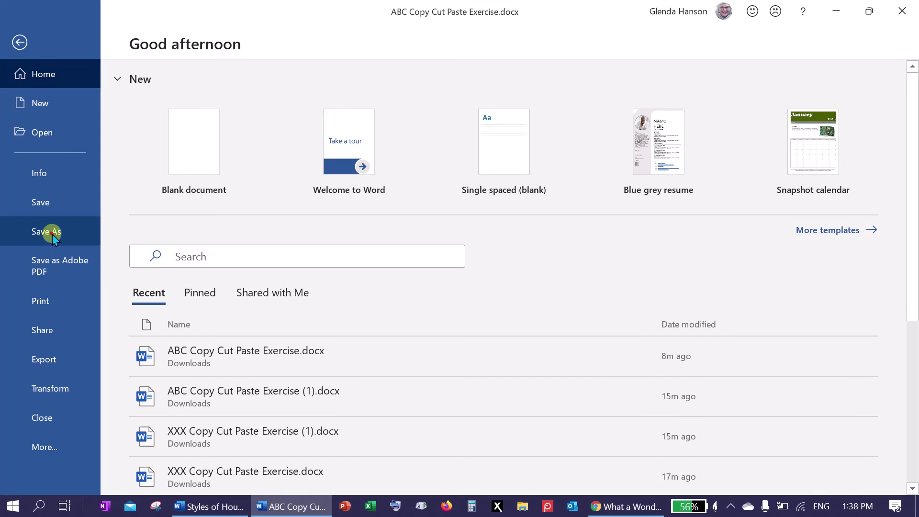
left_click(48, 232)
left_click(396, 112)
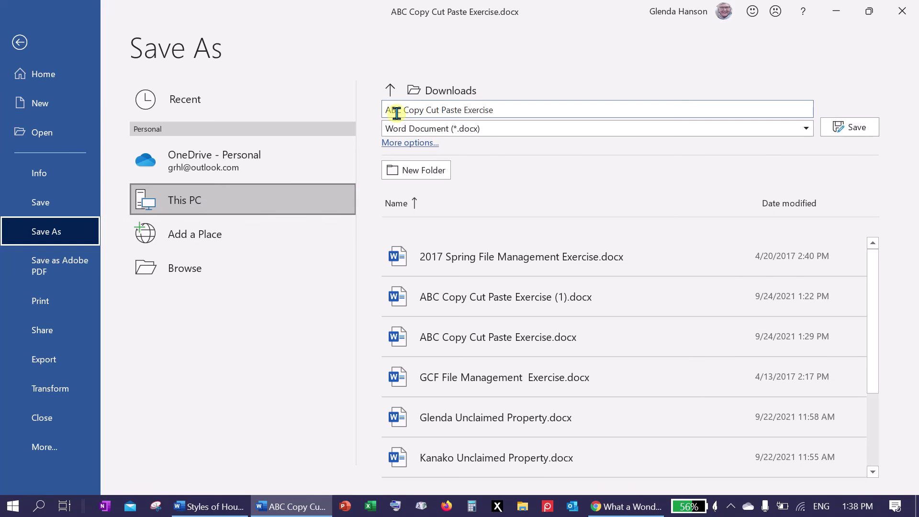
left_click(849, 127)
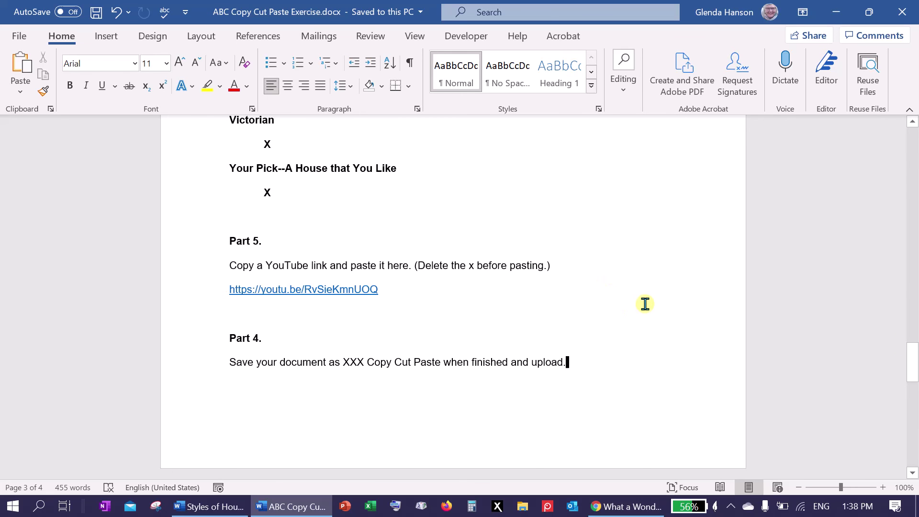
- Renumber the "Part 4." heading above the save-and-upload instruction as "Part 6."
left_click_drag(915, 370, 914, 393)
left_click_drag(913, 406, 914, 370)
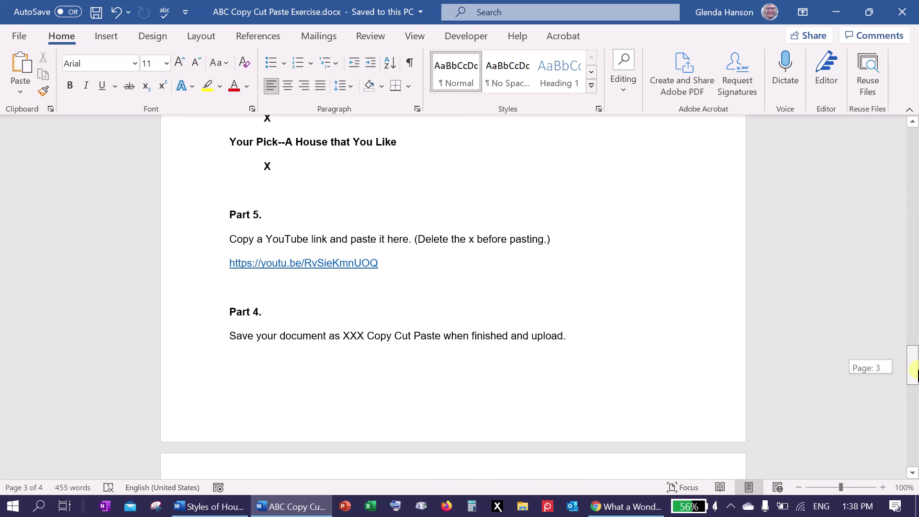
left_click(258, 311)
key("BackSpace")
key("Delete")
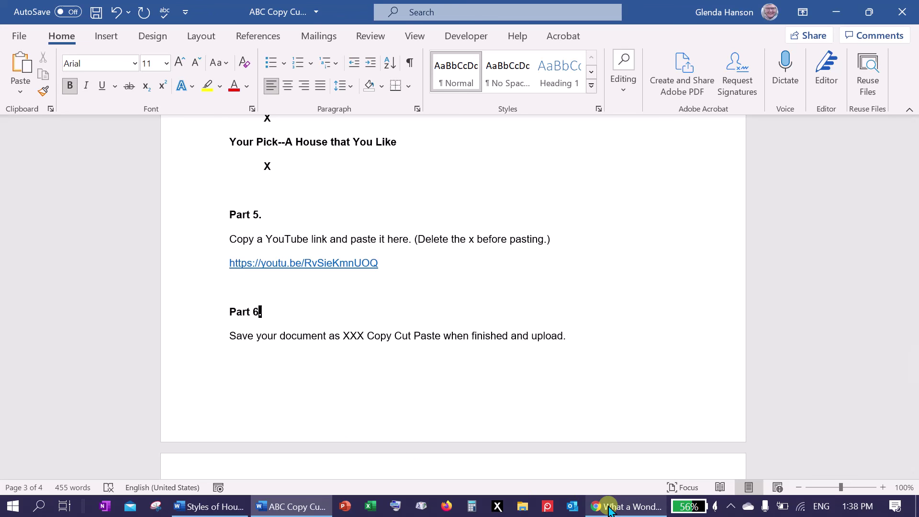
mouse_move(618, 510)
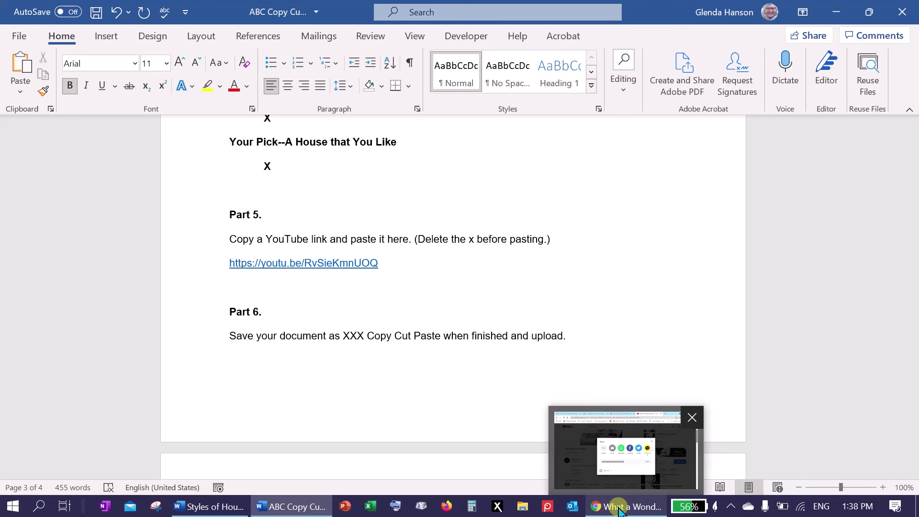